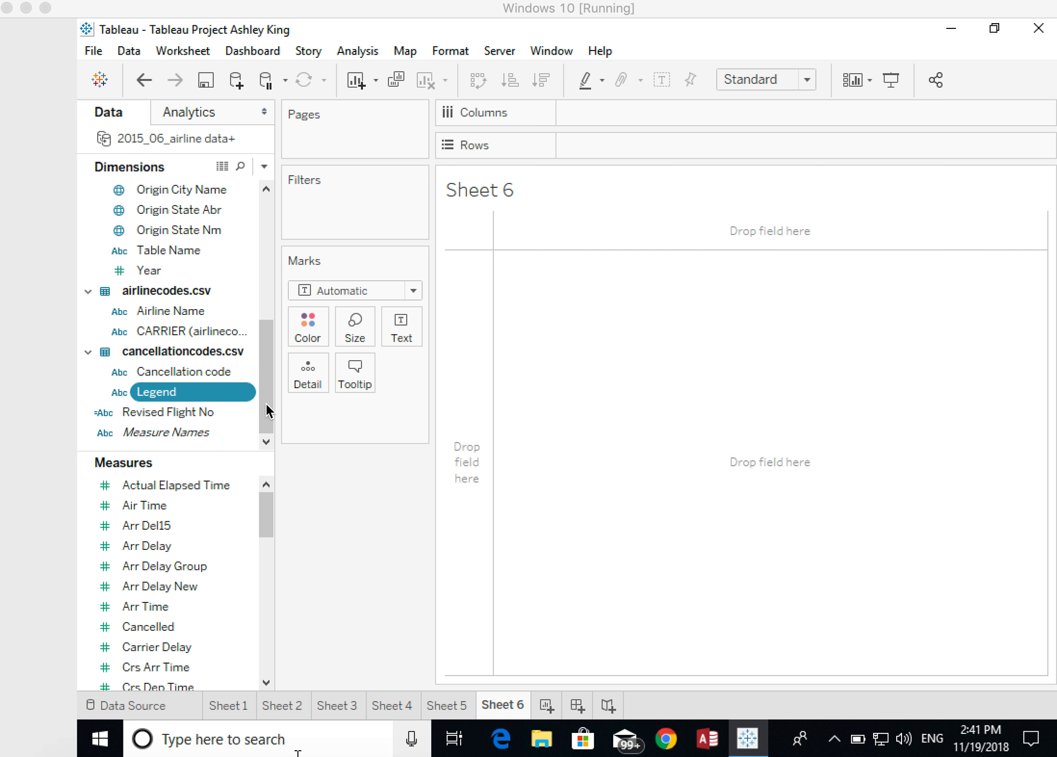
- Check which data type is assigned to the Fl Num dimension
drag(265, 403, 279, 279)
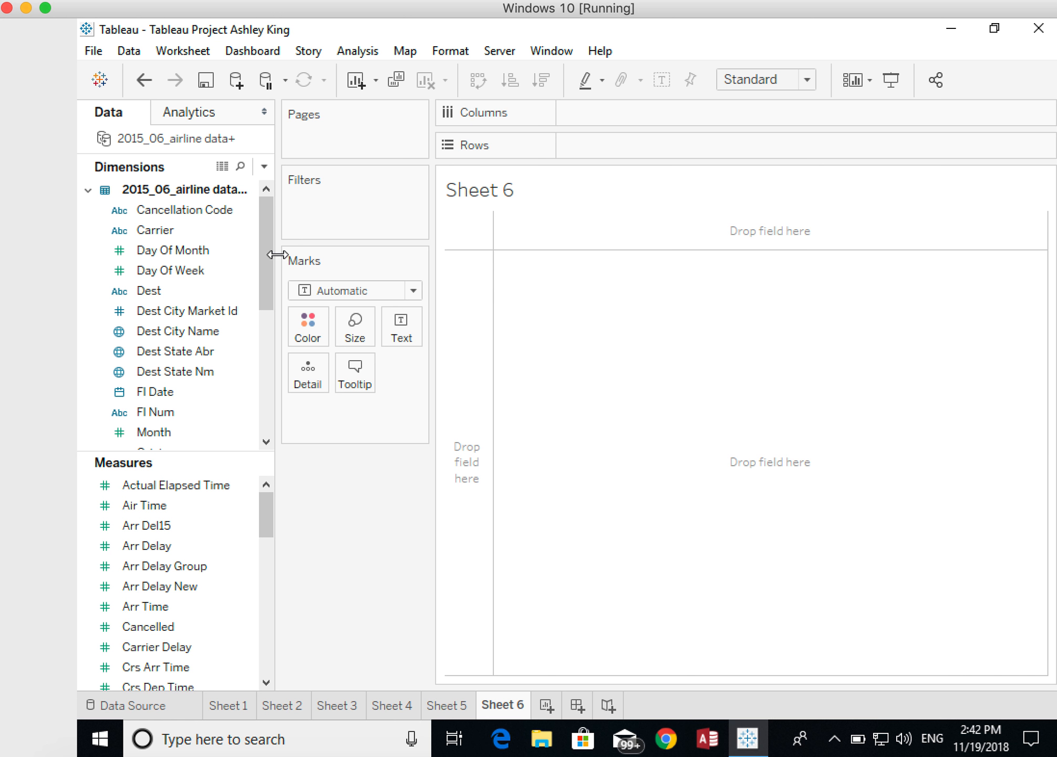
click(251, 213)
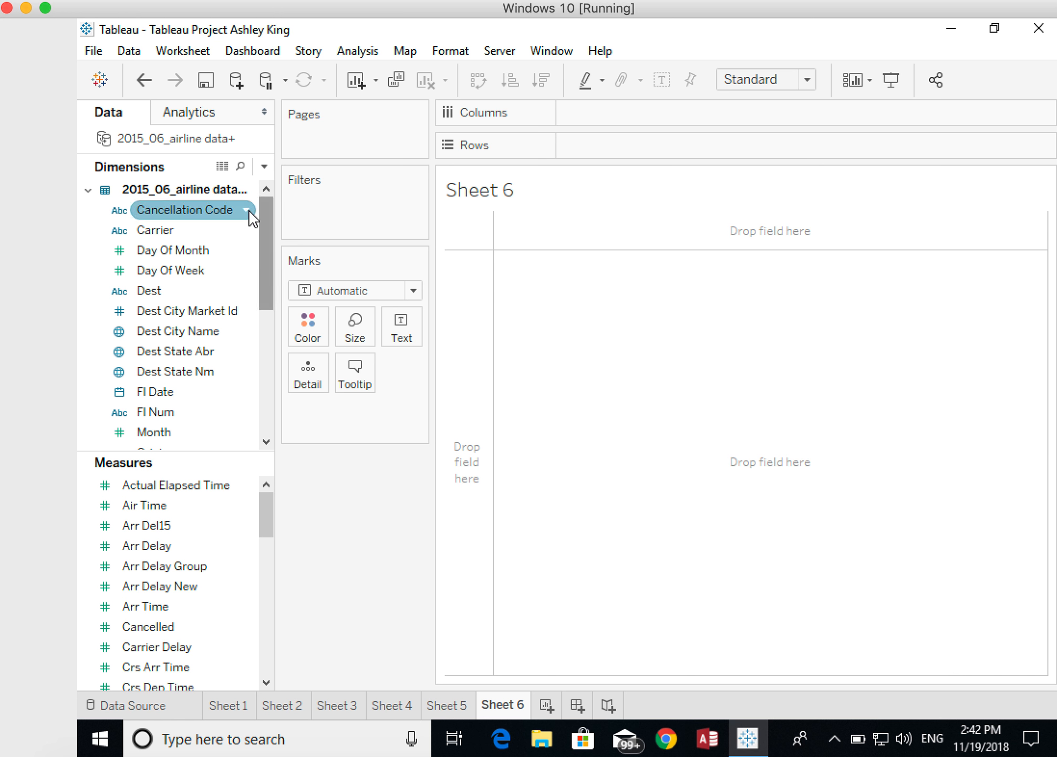
click(358, 54)
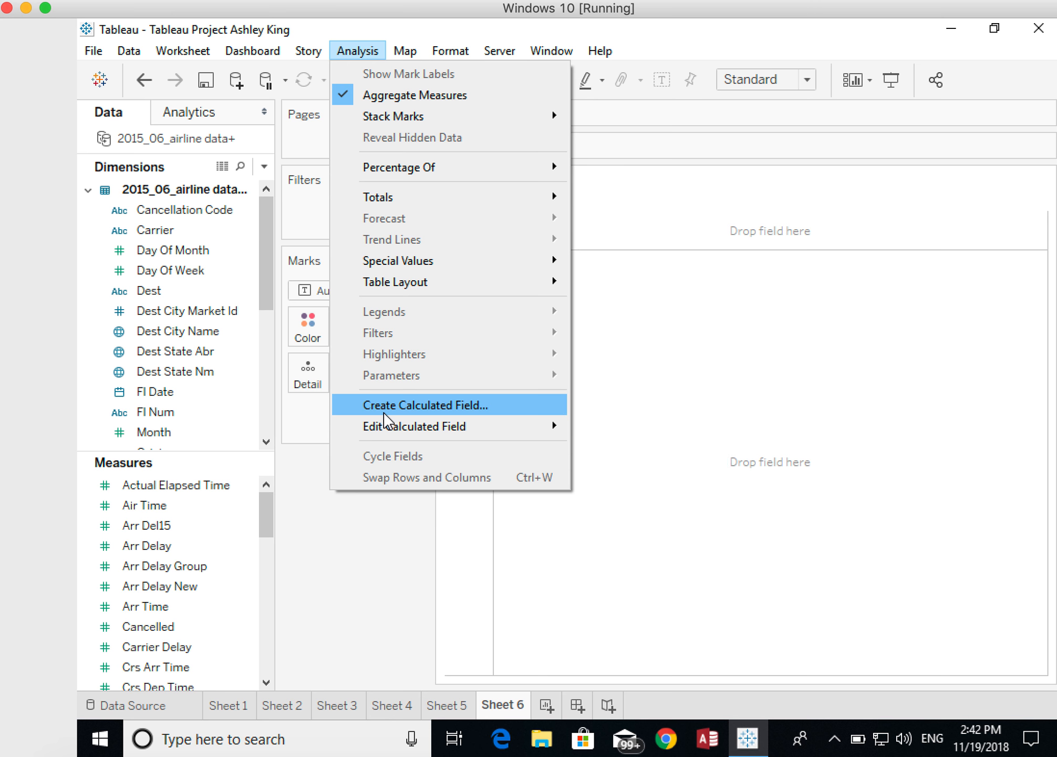
click(151, 412)
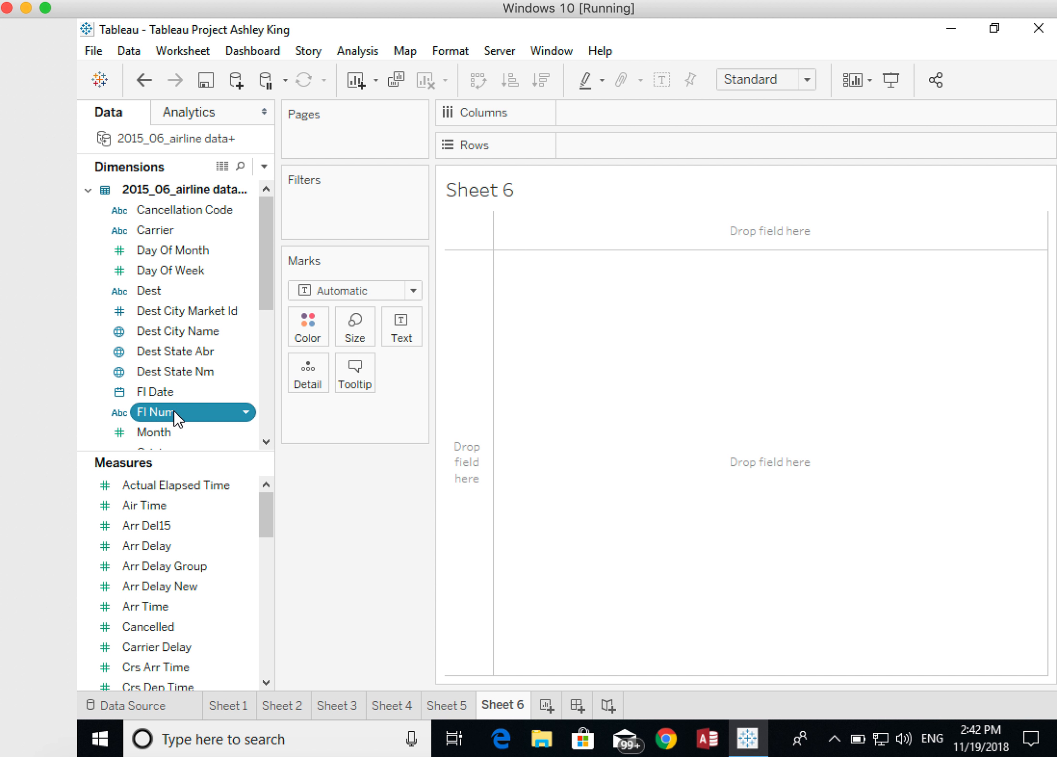
click(246, 413)
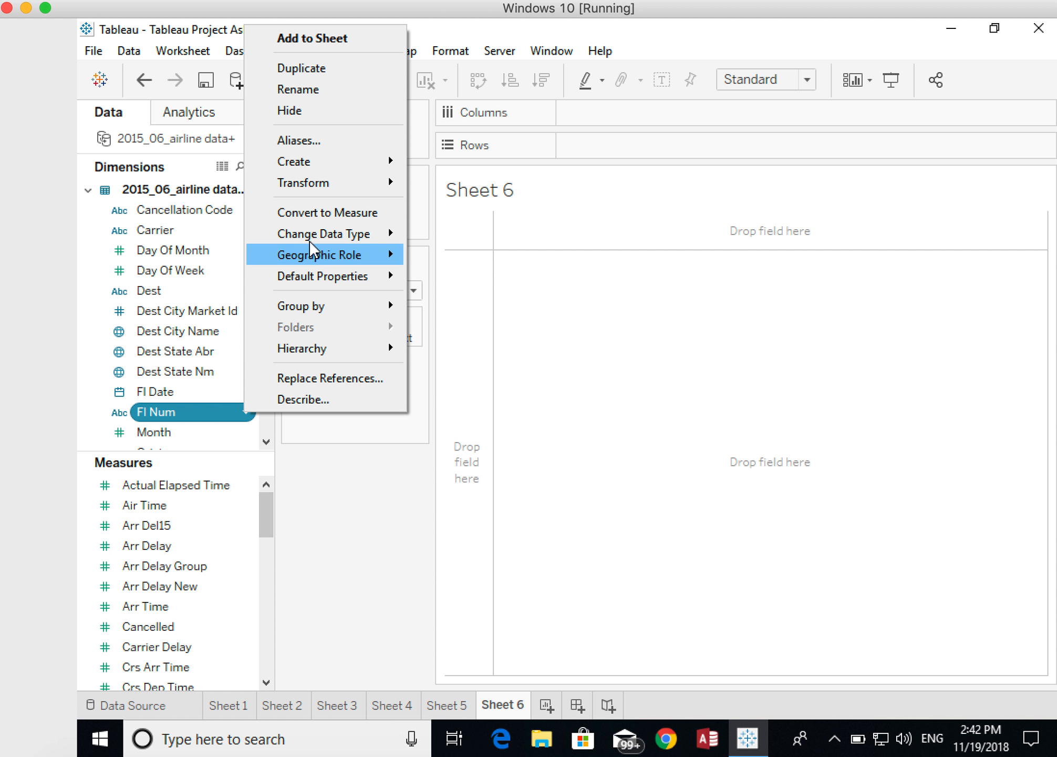
mouse_move(309, 235)
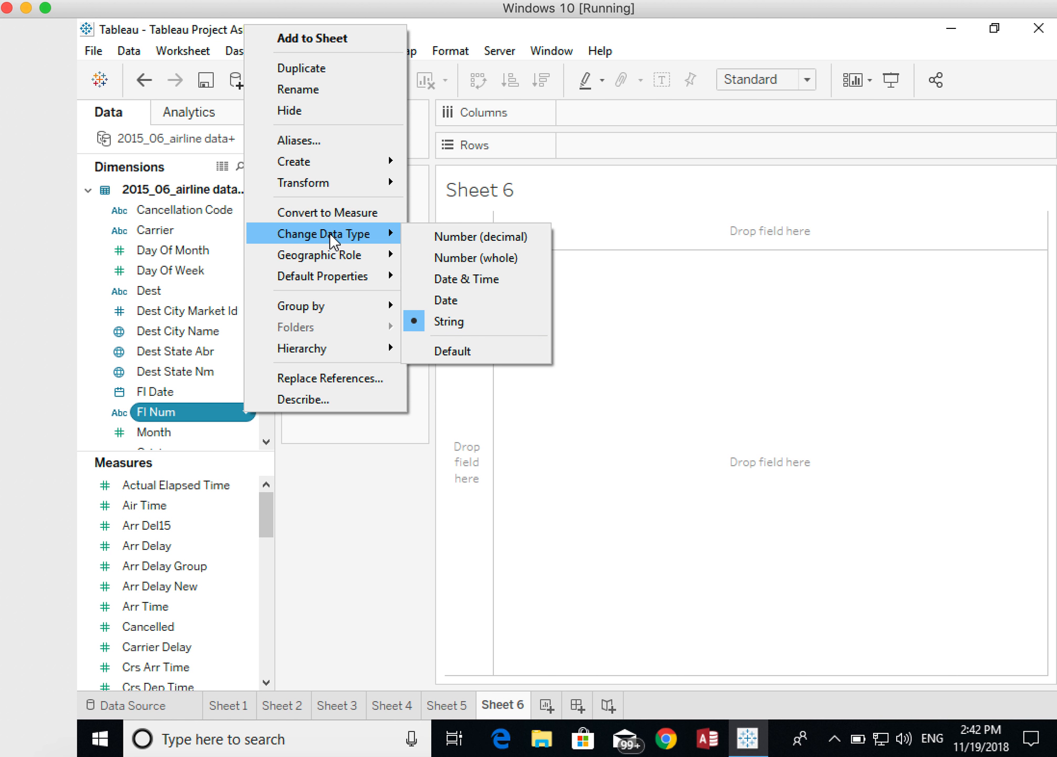
click(179, 408)
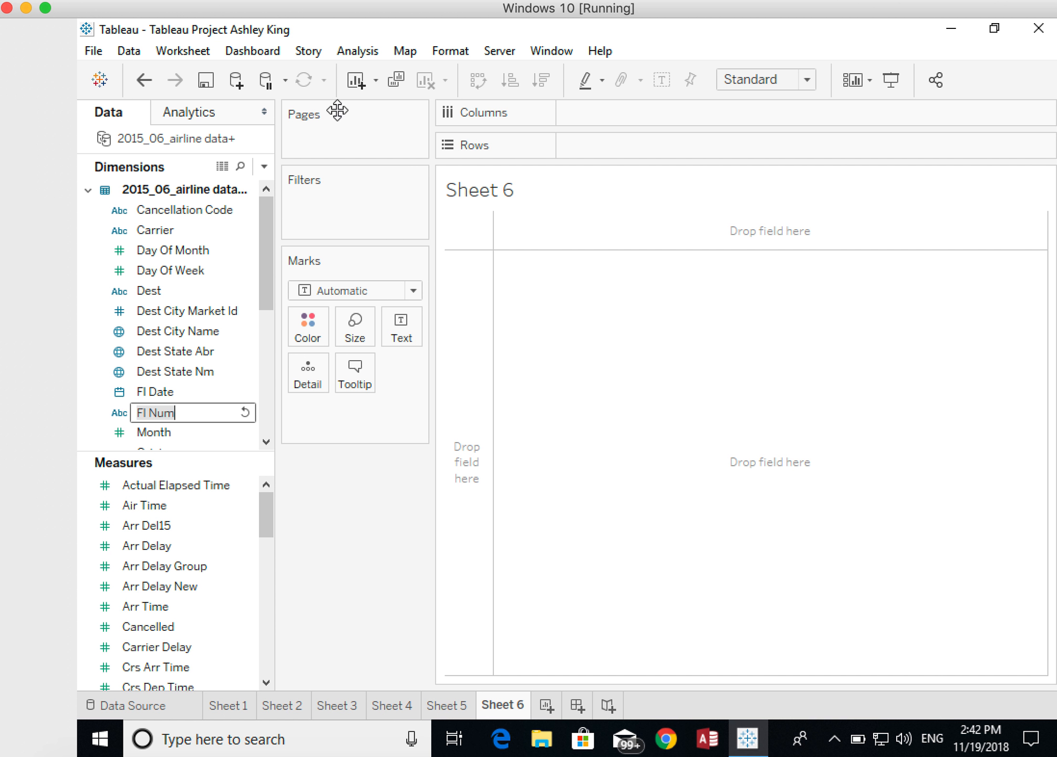
click(174, 331)
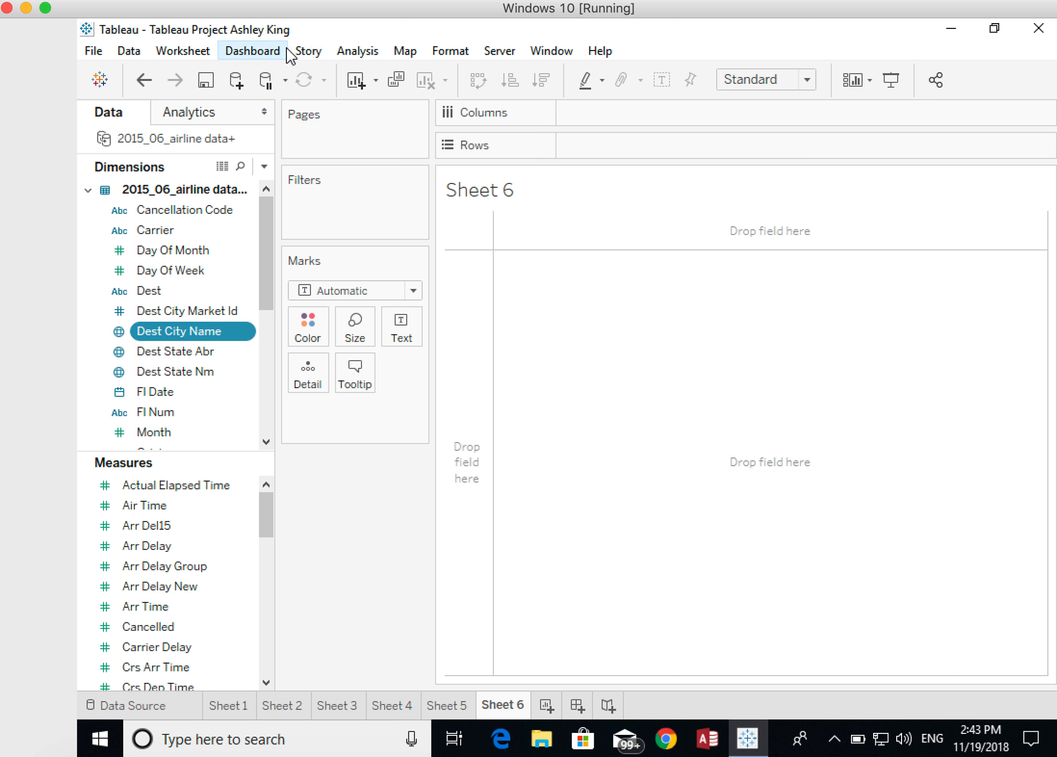
- Create a new calculated field named Revised Flight Number
click(360, 53)
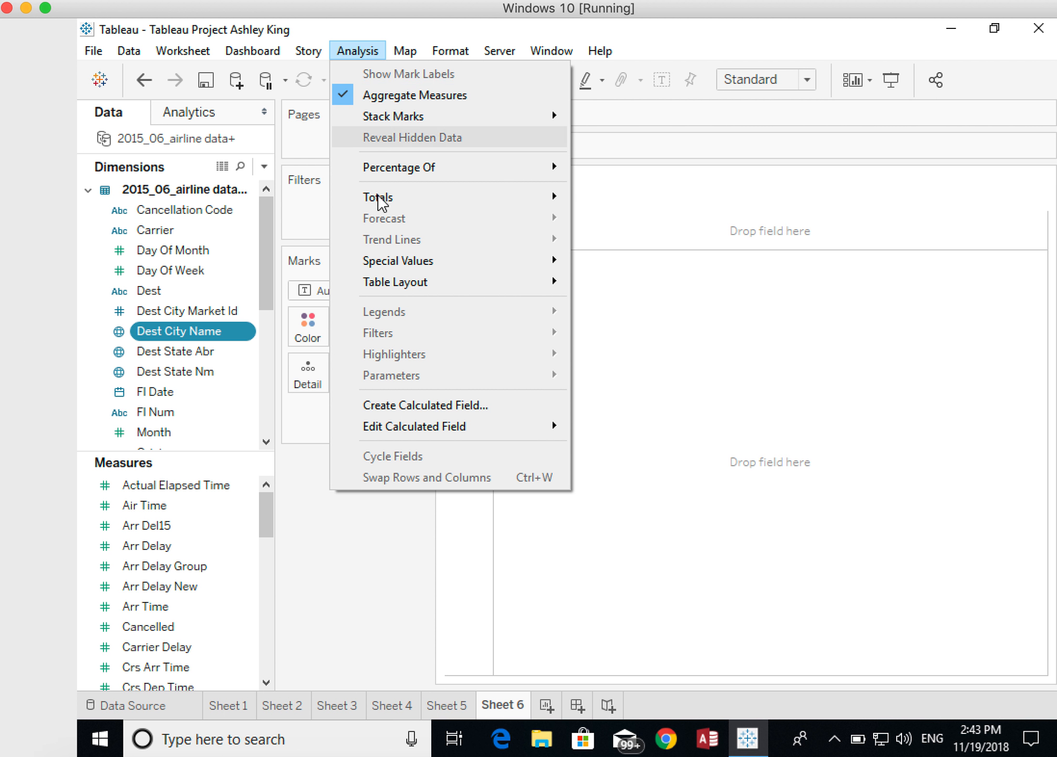
click(403, 404)
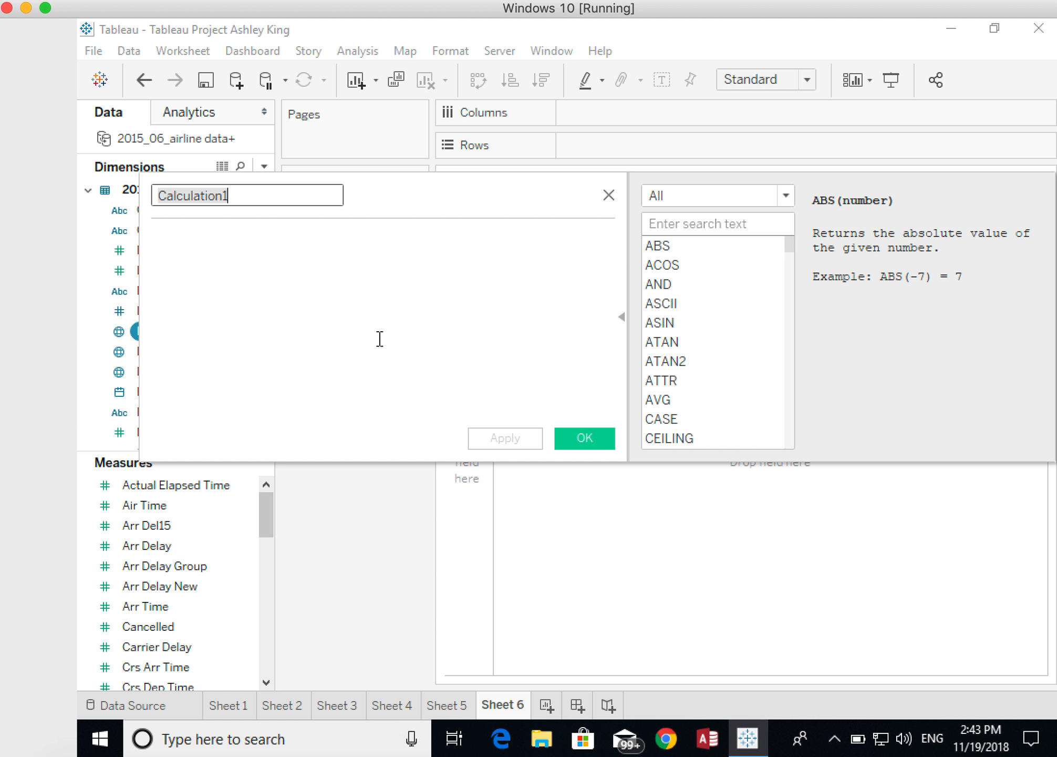
text(Revised Flight Nu)
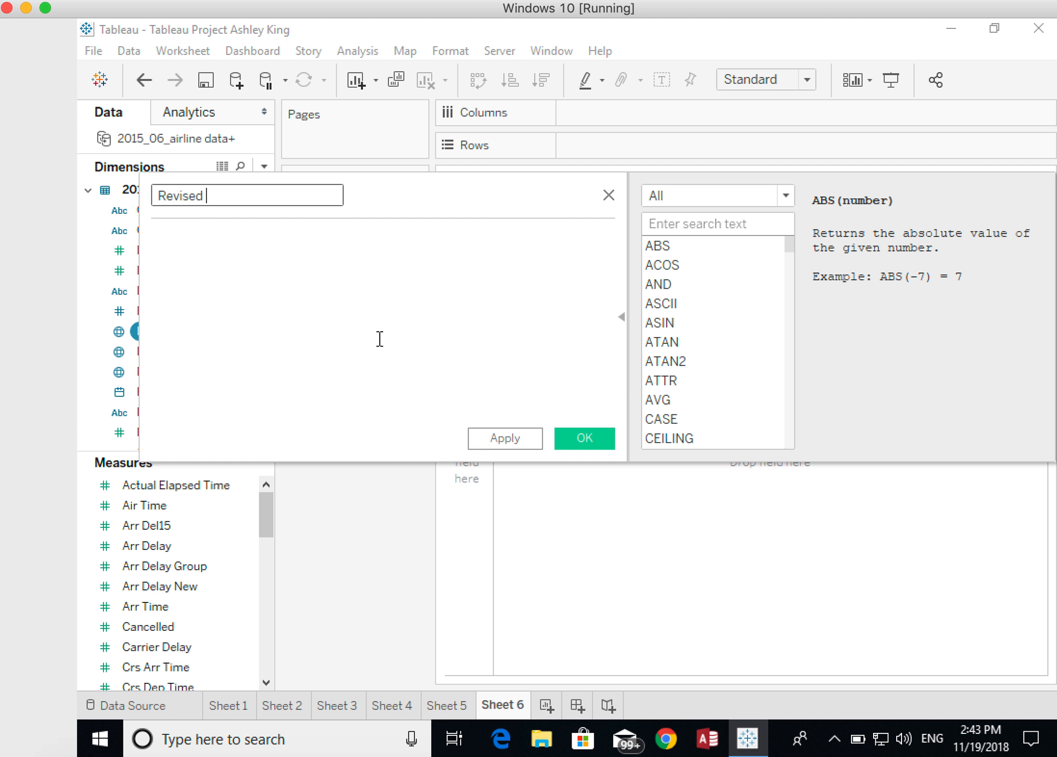
text(mber)
- Define the calculation as [Carrier]+[Fl Num] and save the calculated field
click(293, 279)
text(car)
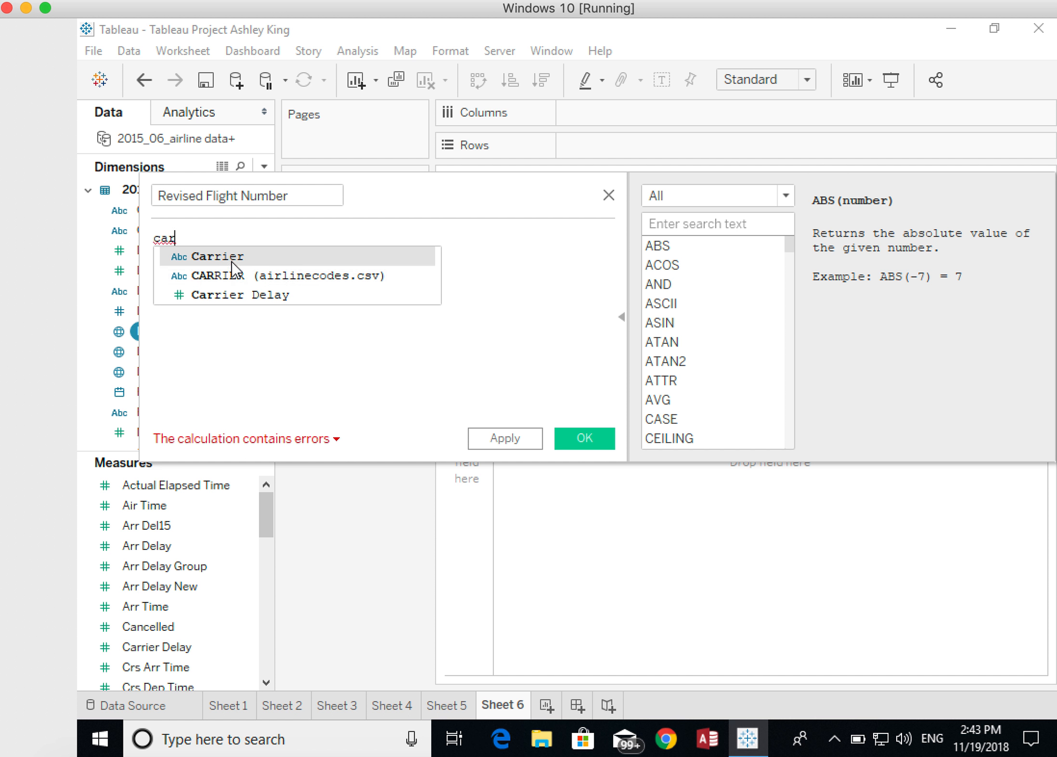
click(233, 257)
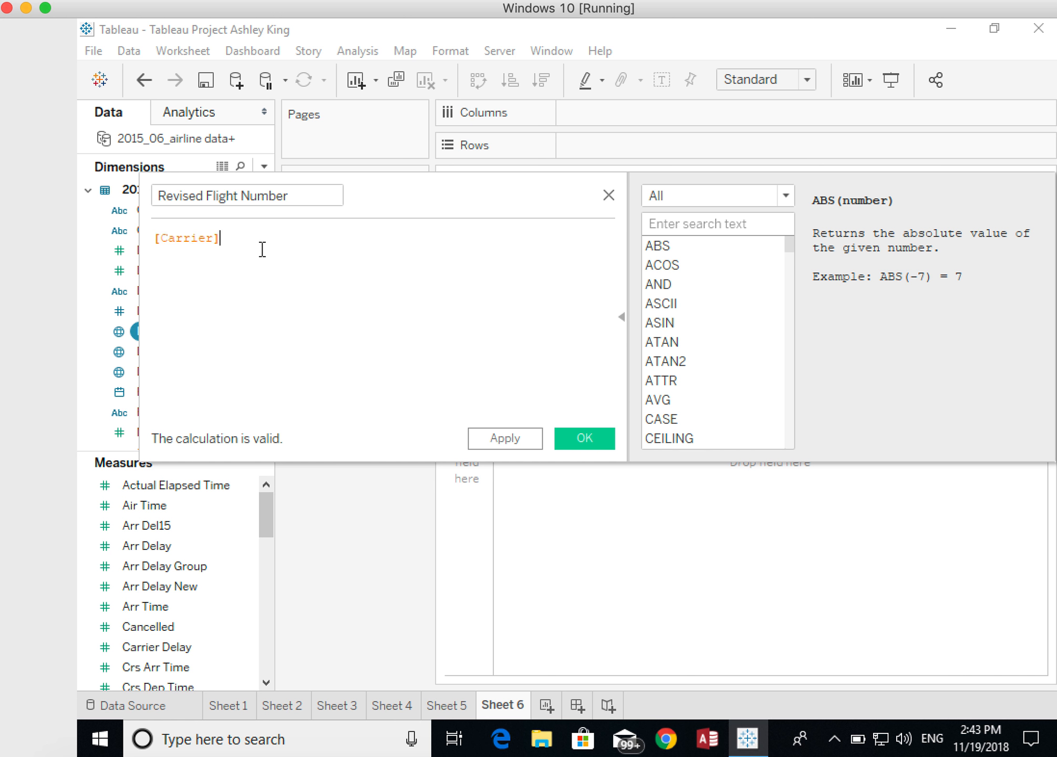
text(+fl)
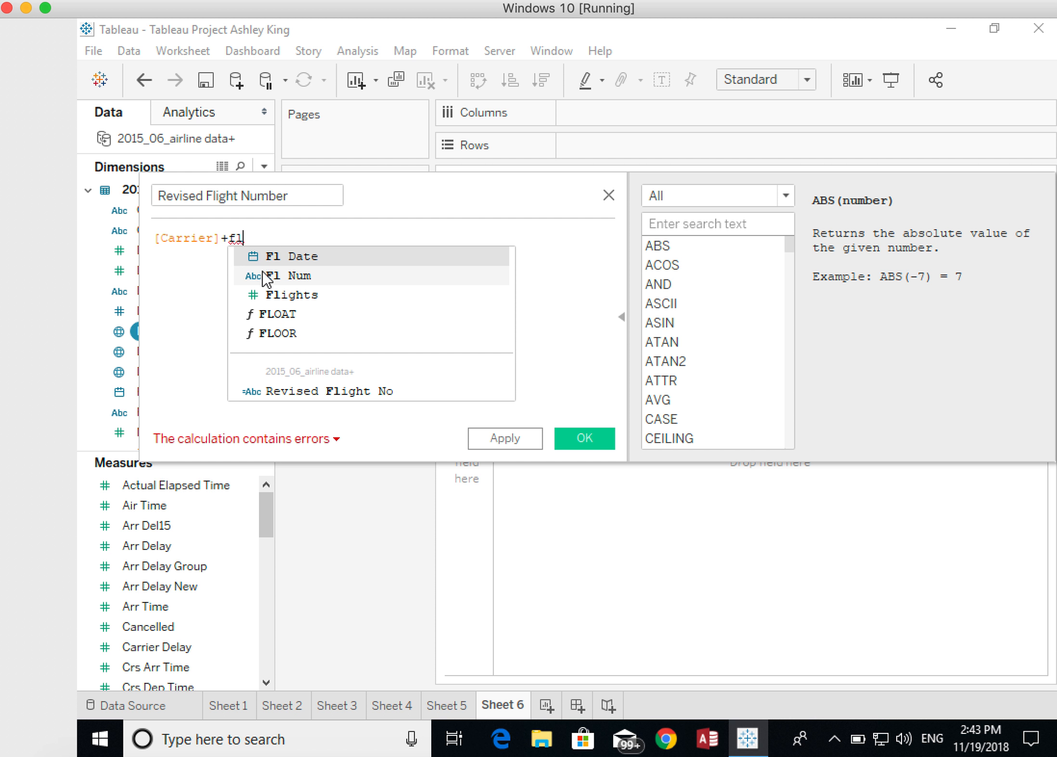
click(265, 275)
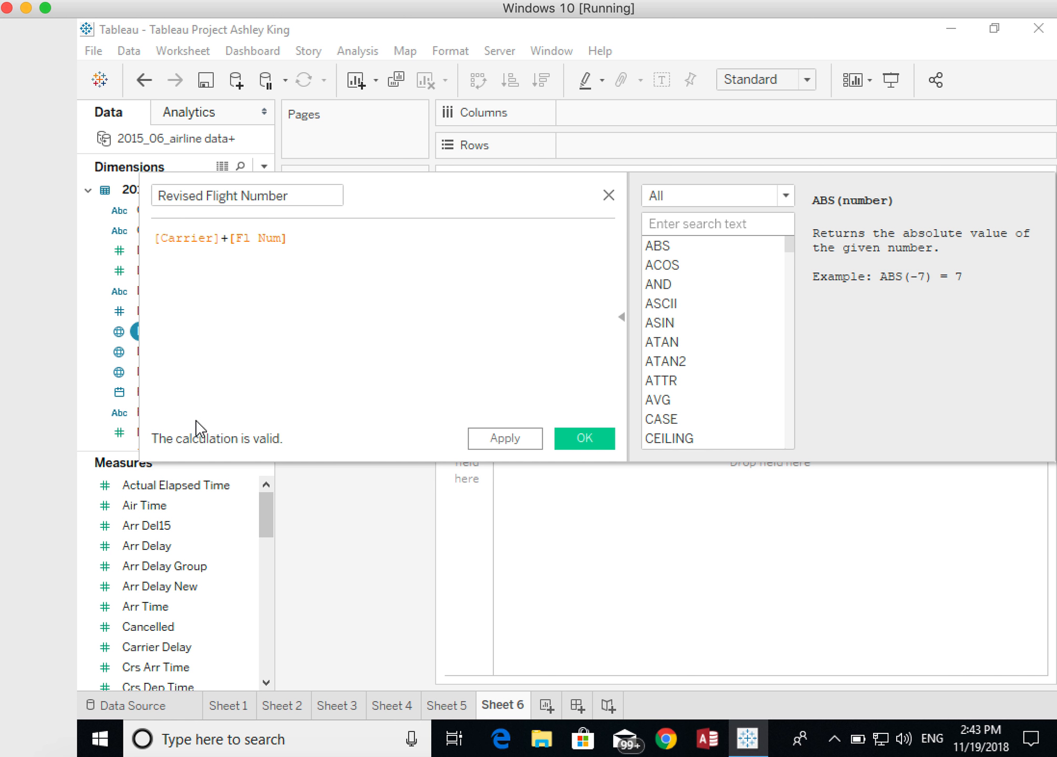
click(627, 318)
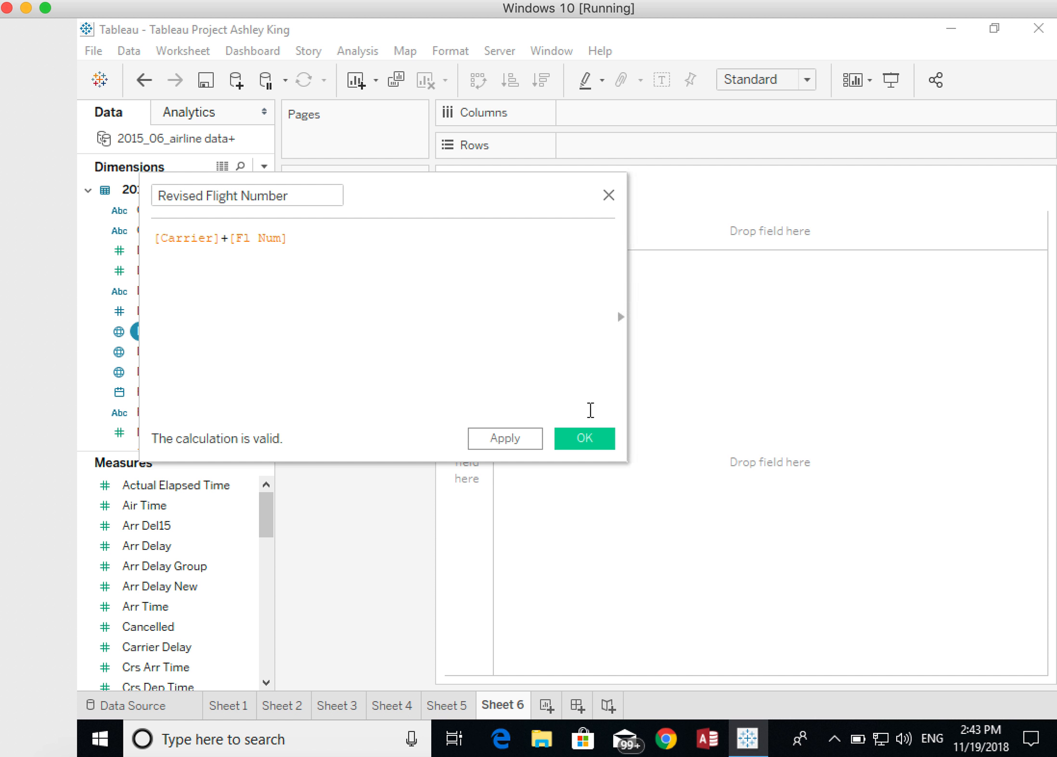
click(589, 439)
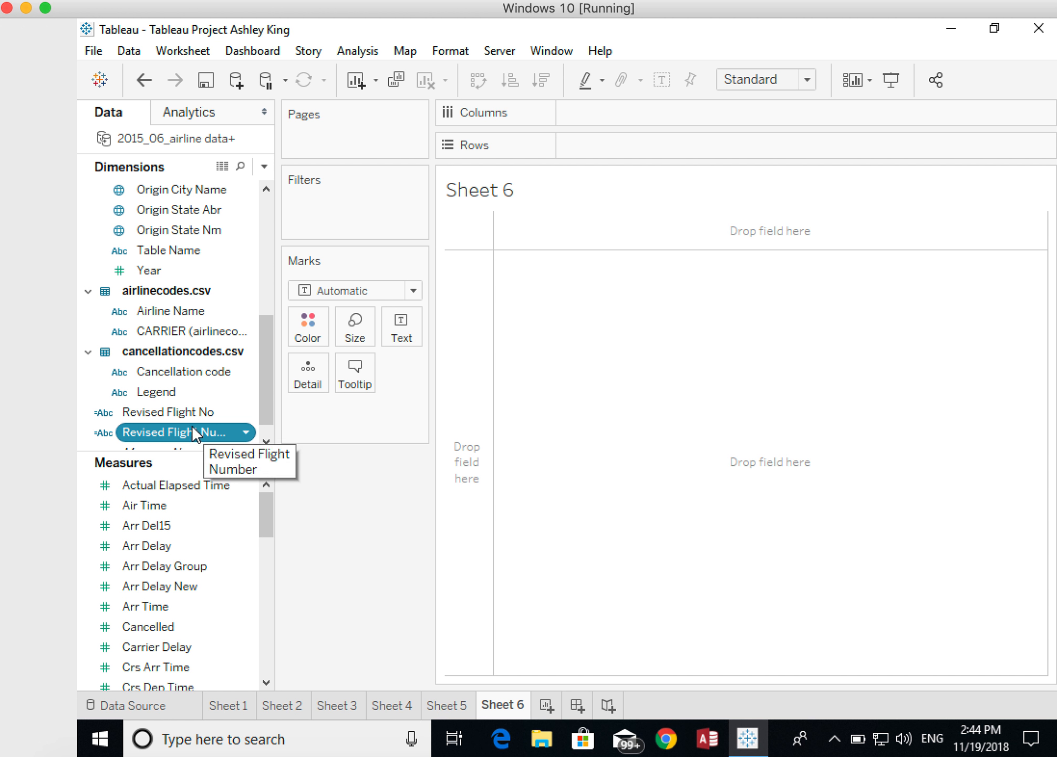
- Place Revised Flight Number on Columns and aggregate it as a Count measure
drag(157, 432, 599, 115)
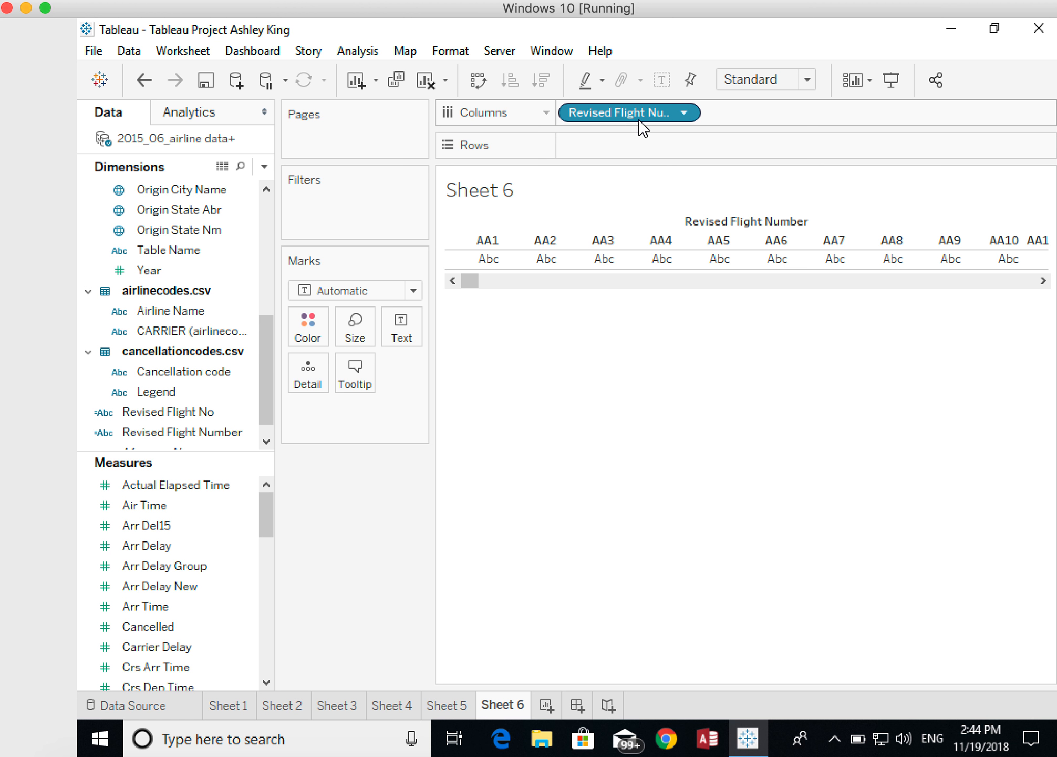
click(686, 112)
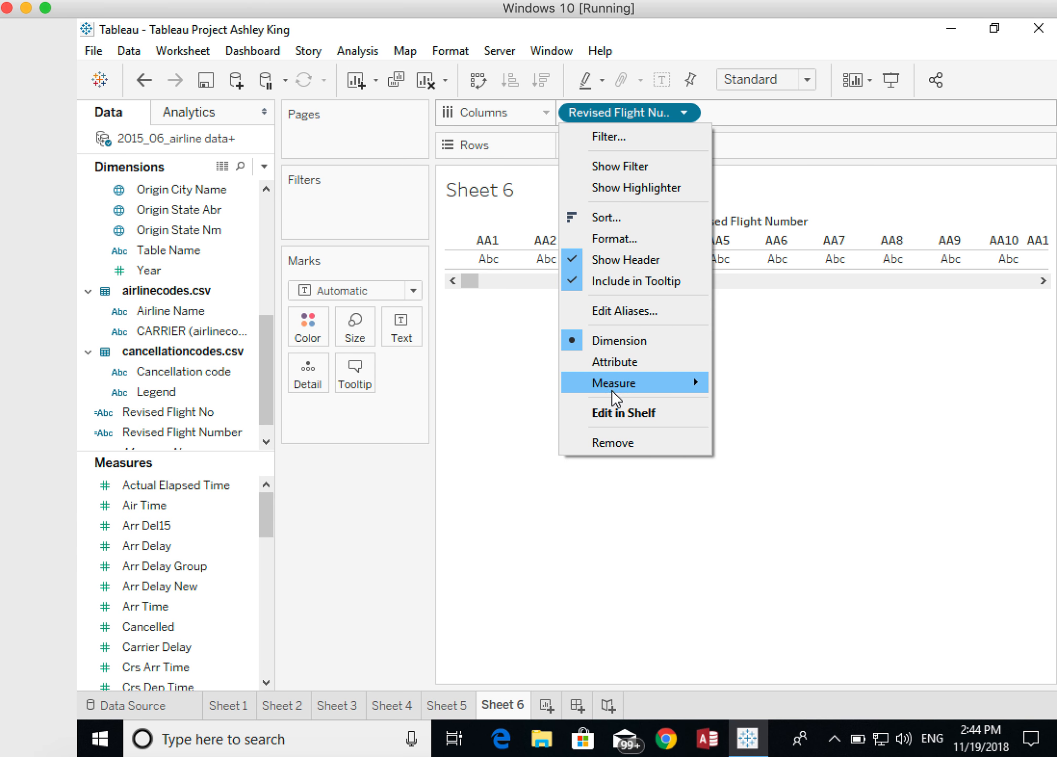
mouse_move(614, 391)
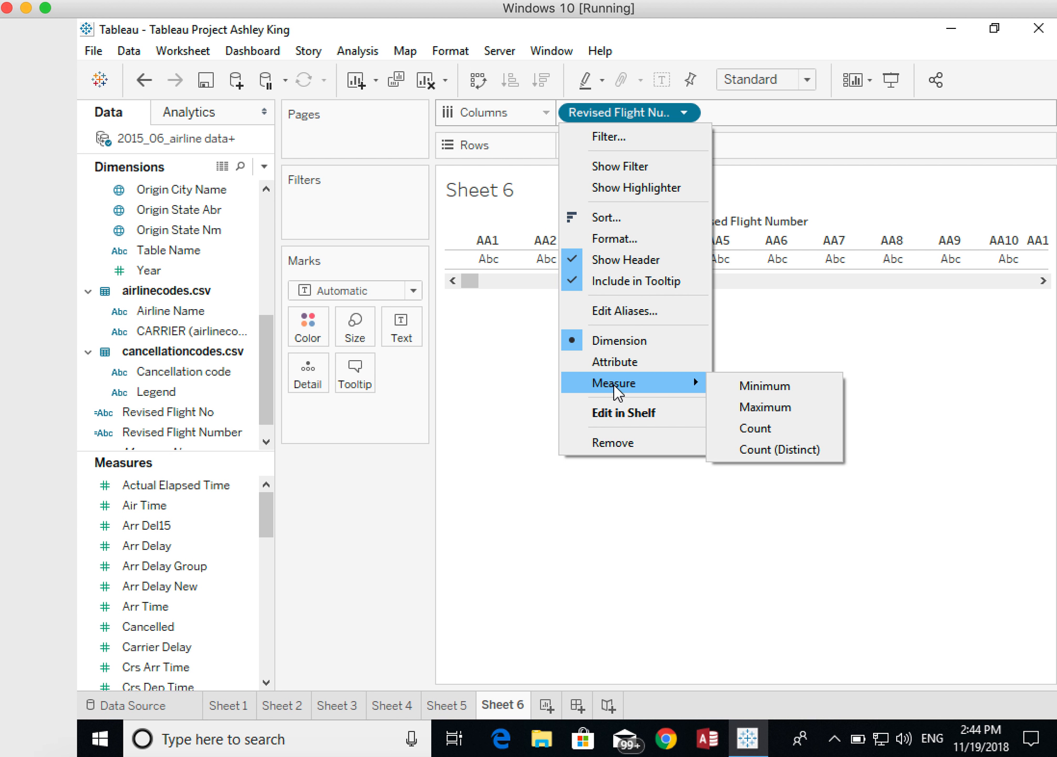
click(755, 429)
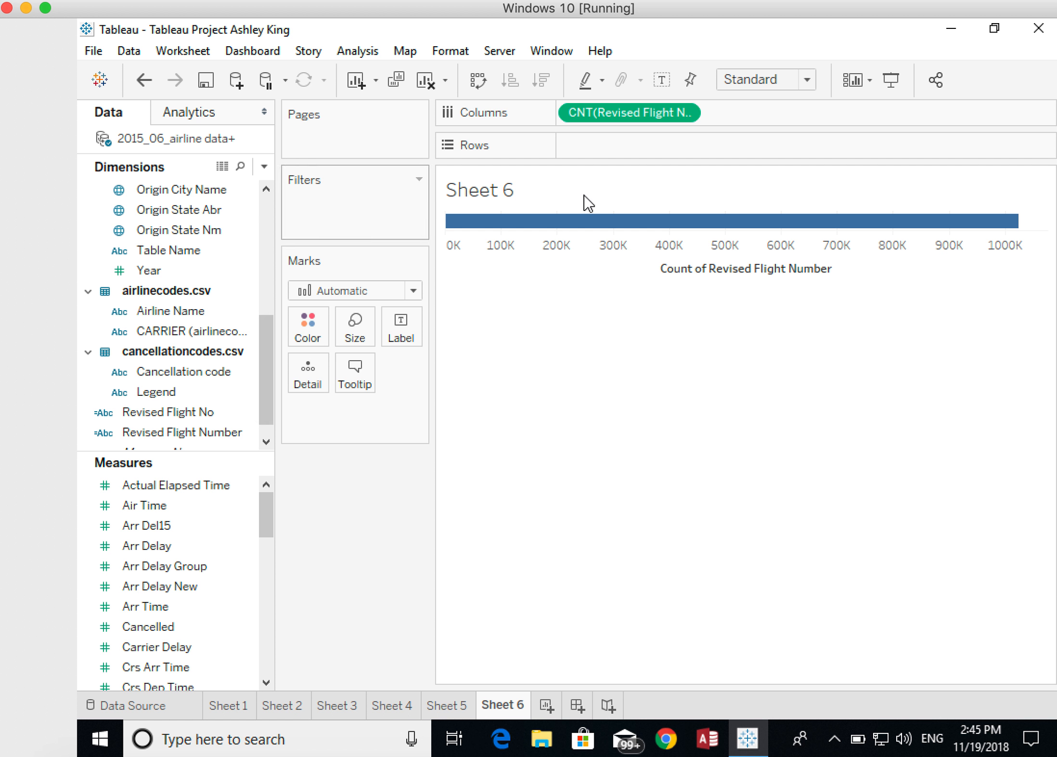
mouse_move(497, 222)
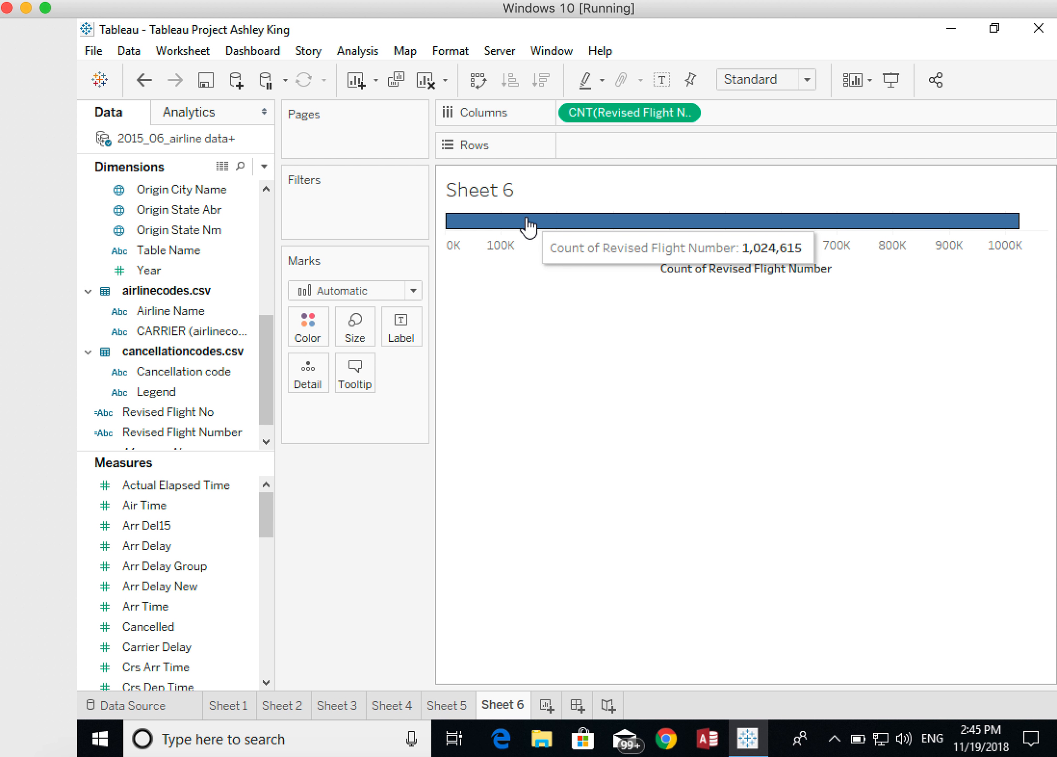
- Break the flight count down by Origin State Nm on Rows and display it as a highlight table
click(217, 238)
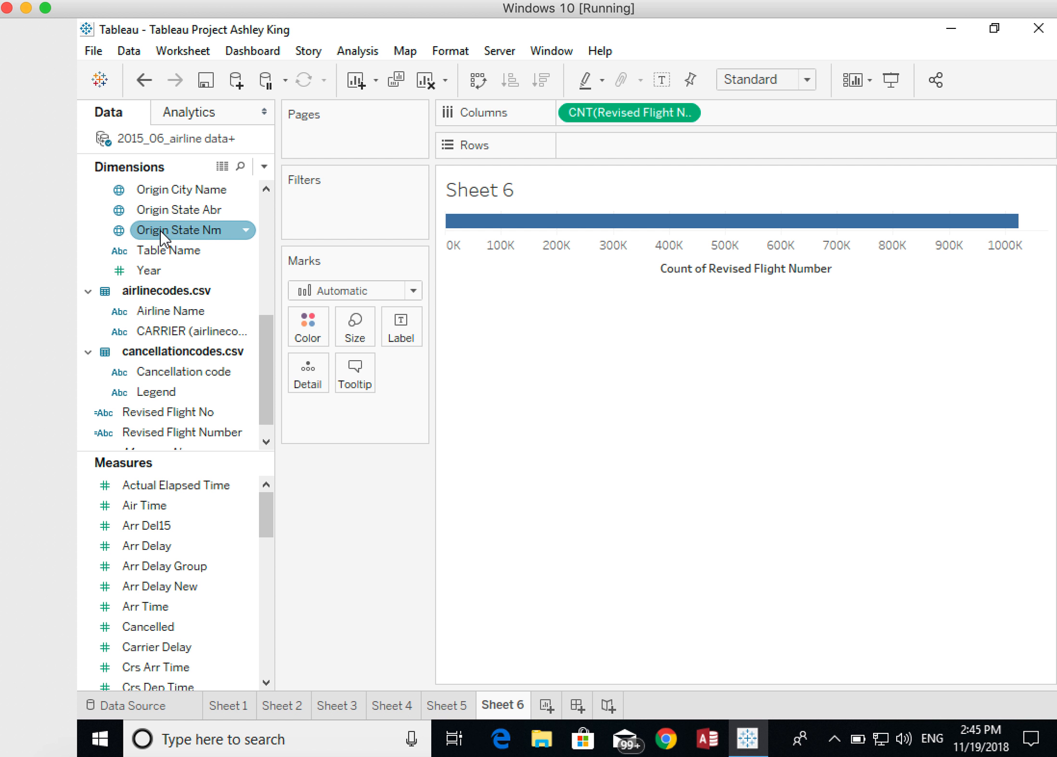
drag(156, 232, 563, 158)
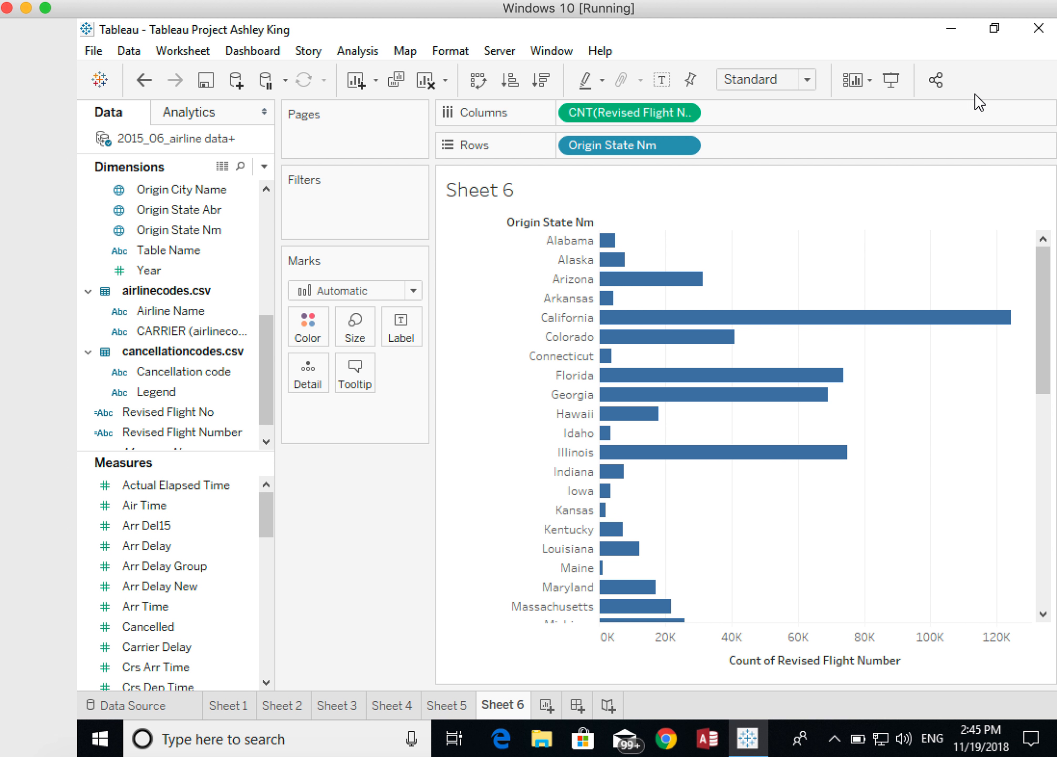
click(990, 81)
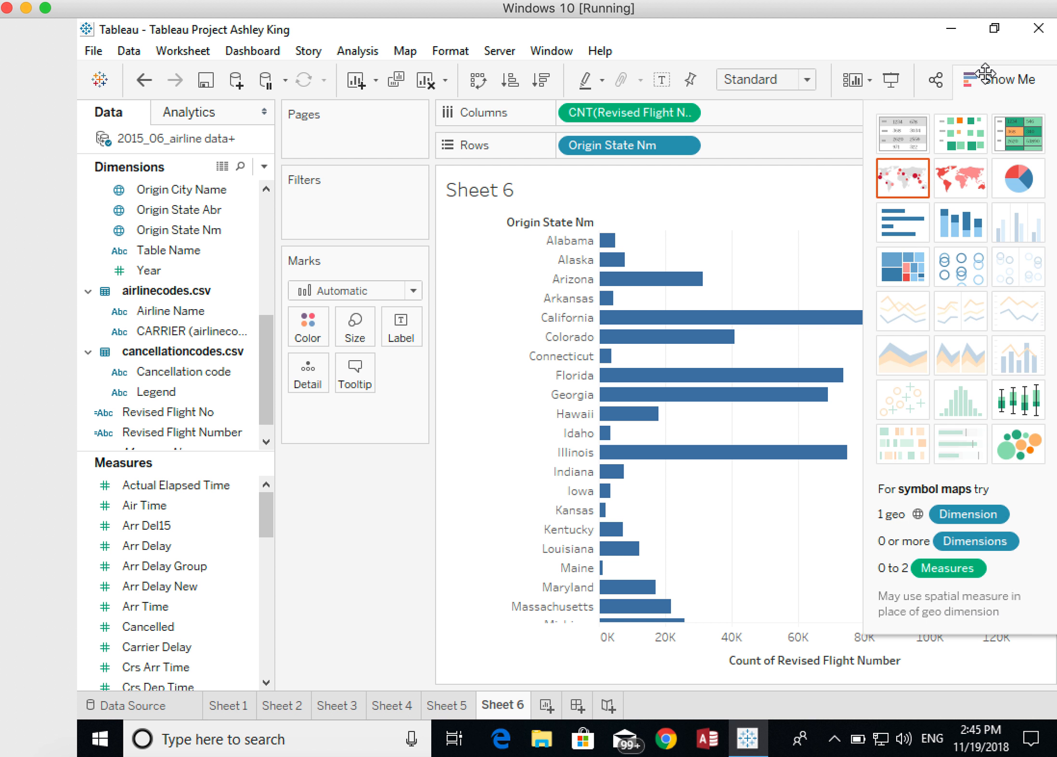
click(1016, 123)
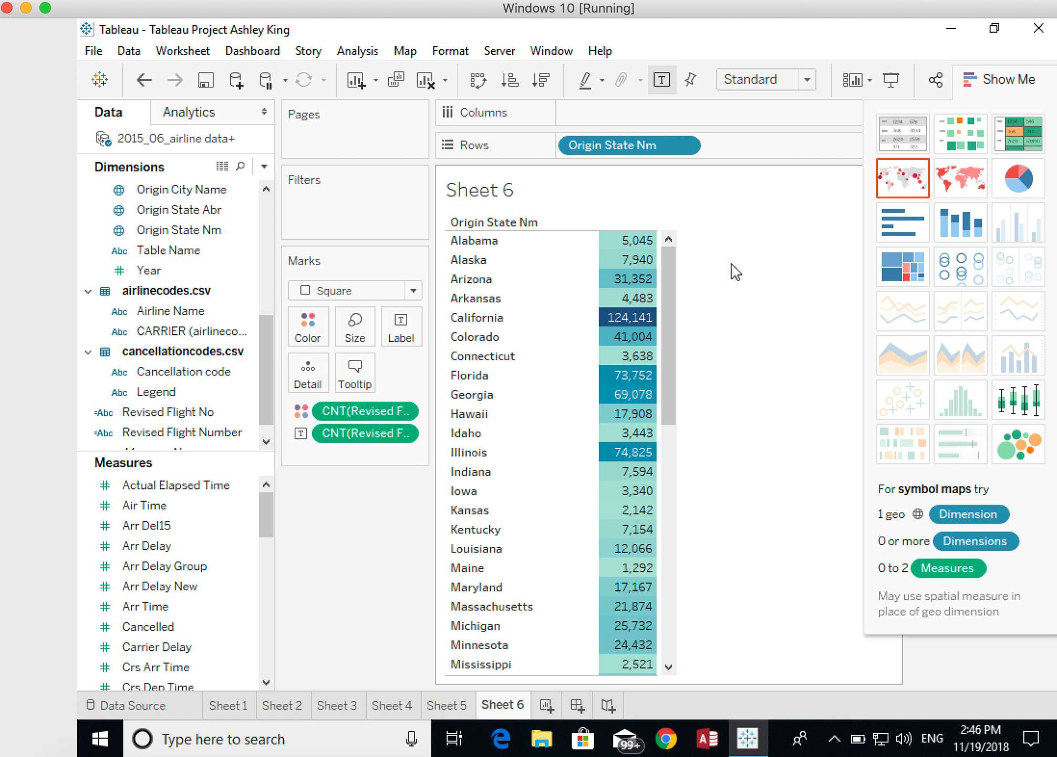
drag(668, 276, 699, 523)
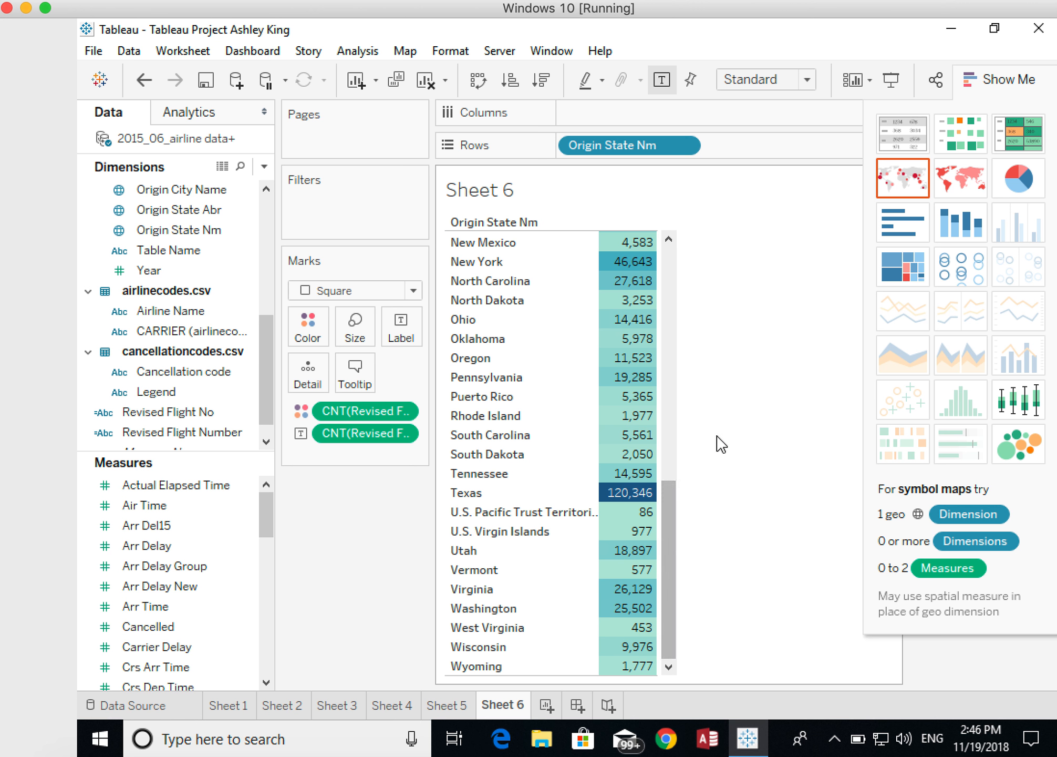
click(1022, 80)
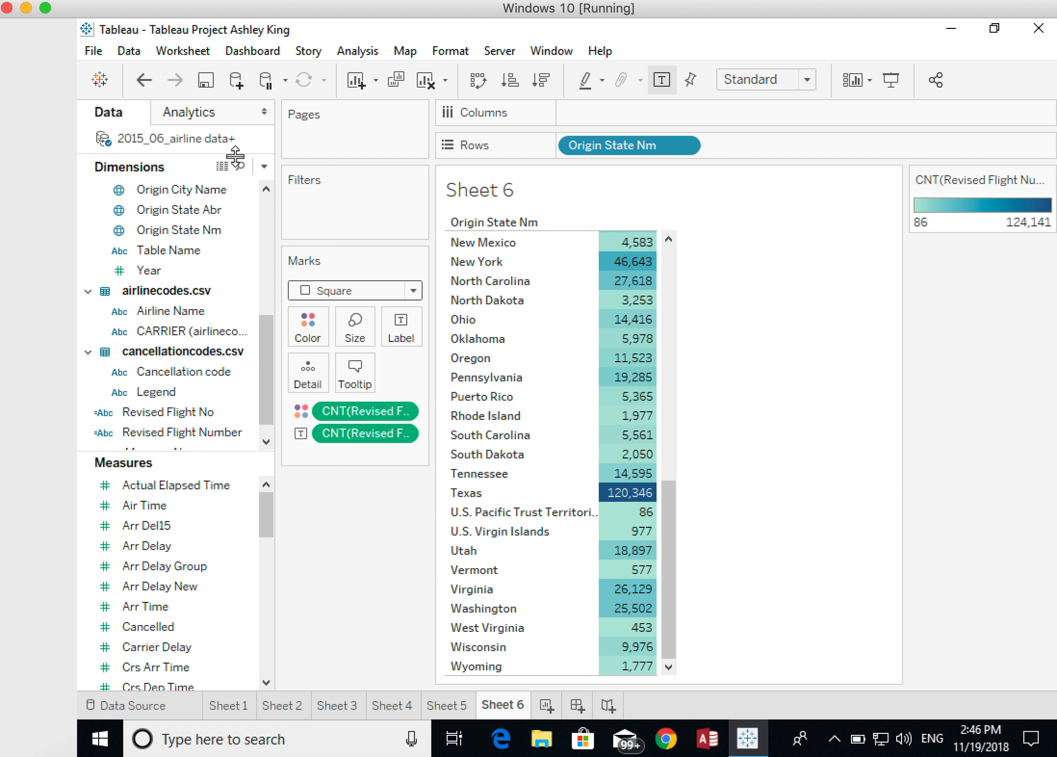
- Add column grand totals to the state highlight table and view the total at its end
mouse_move(618, 276)
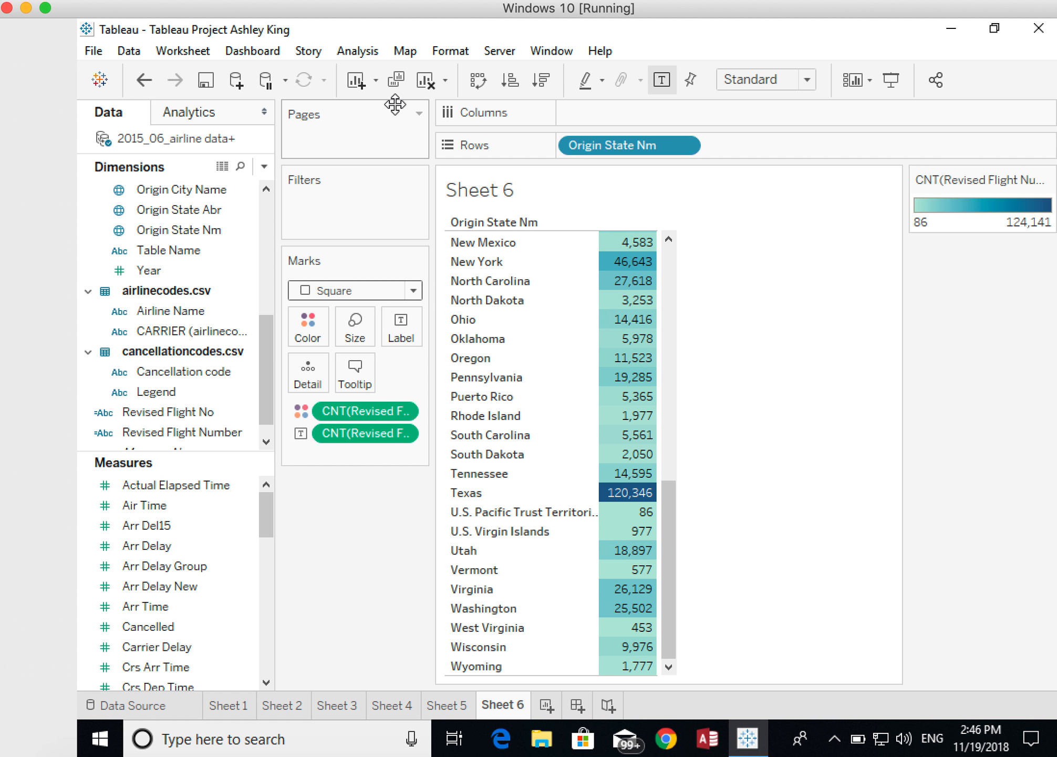
click(357, 52)
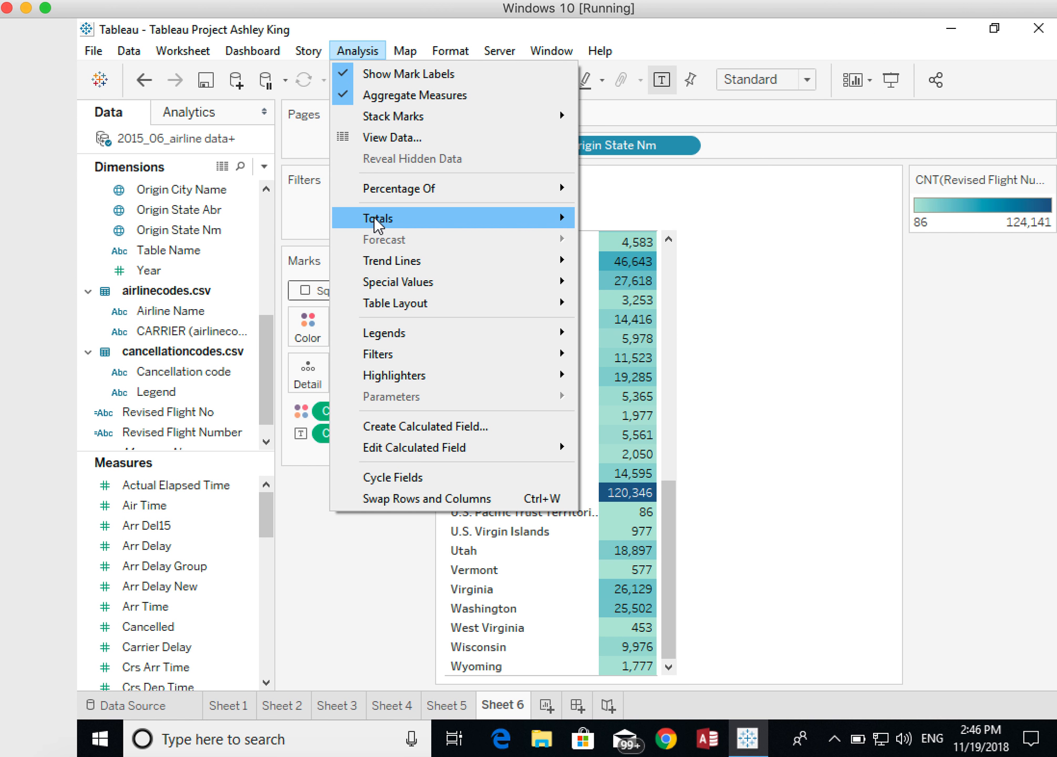
mouse_move(375, 219)
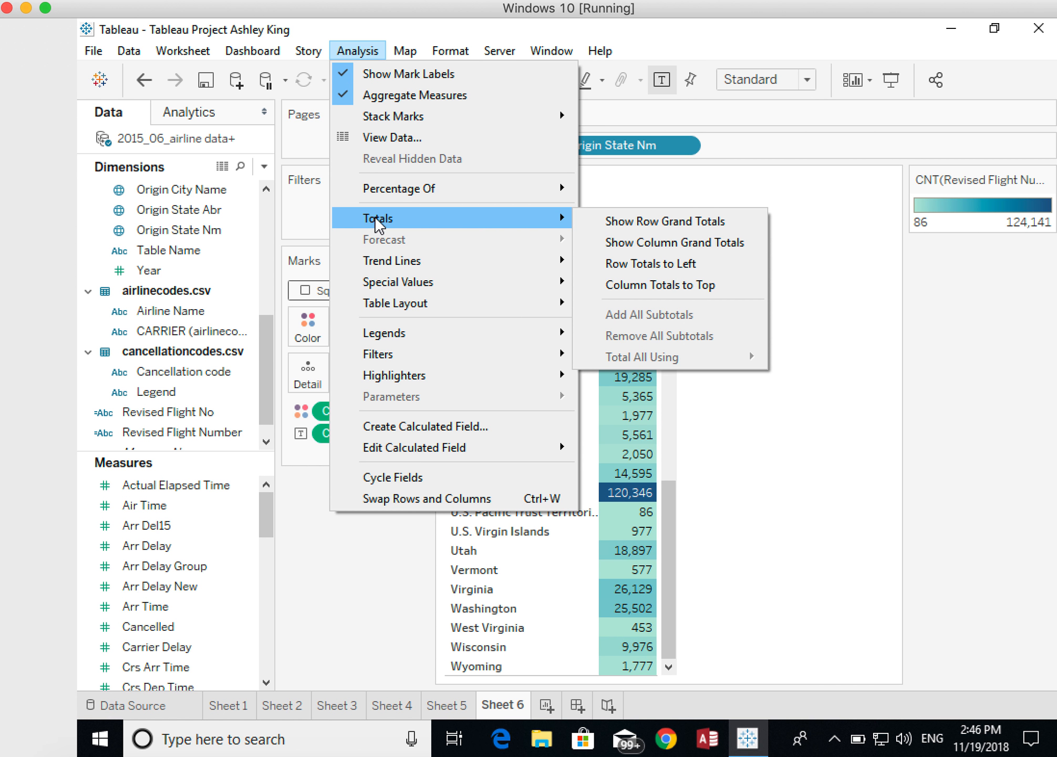
click(610, 244)
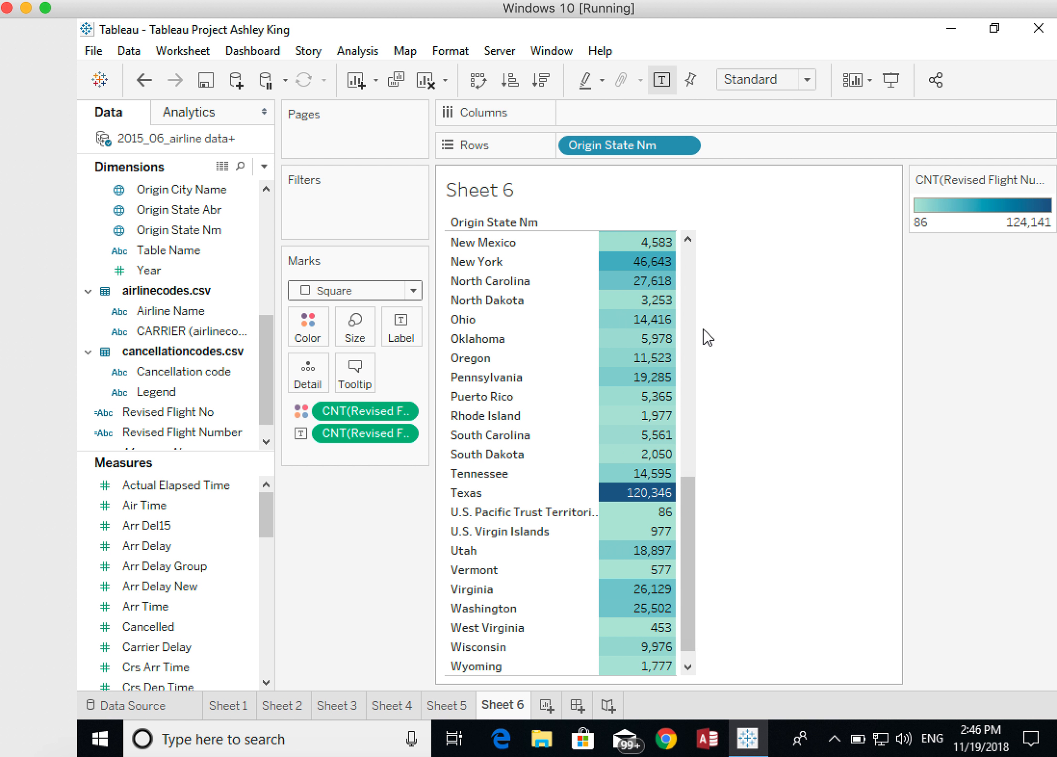
drag(688, 520, 688, 595)
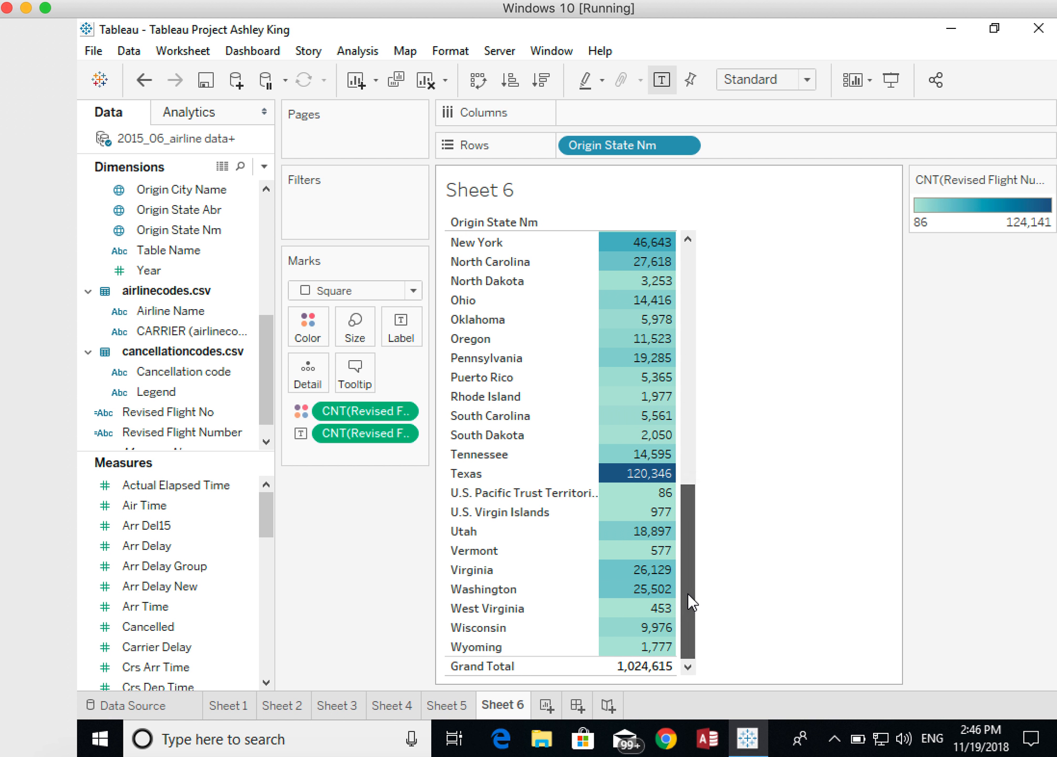
mouse_move(666, 649)
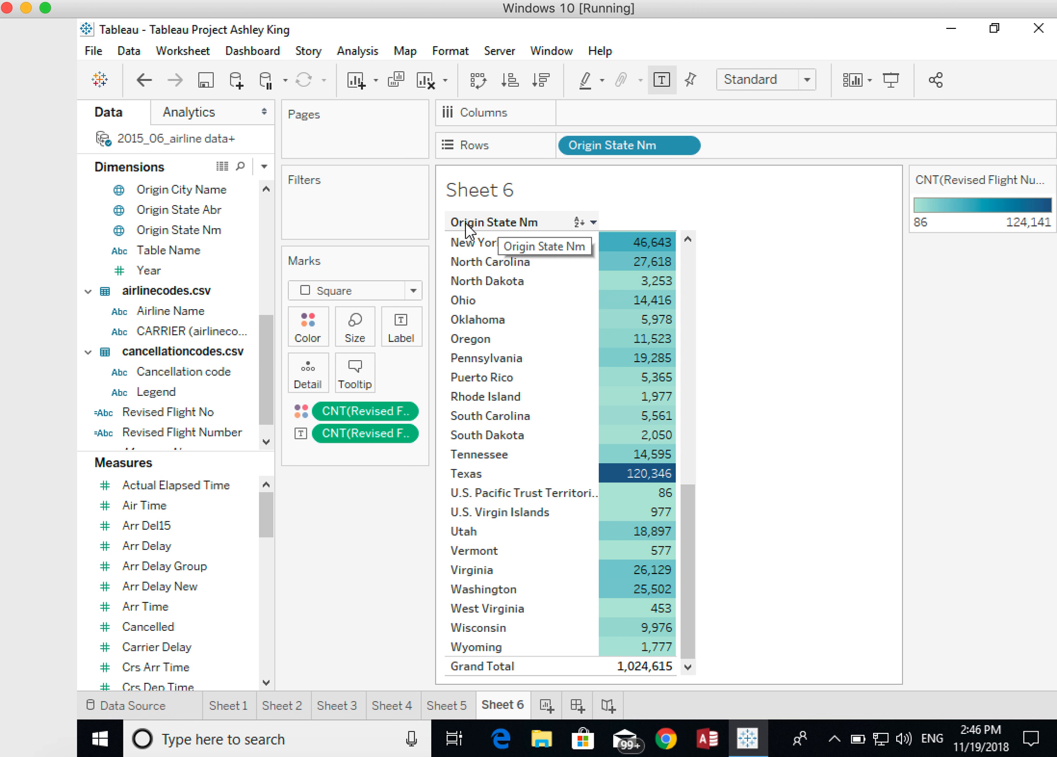
- Rename the Origin State Nm dimension as Origin State
right_click(185, 235)
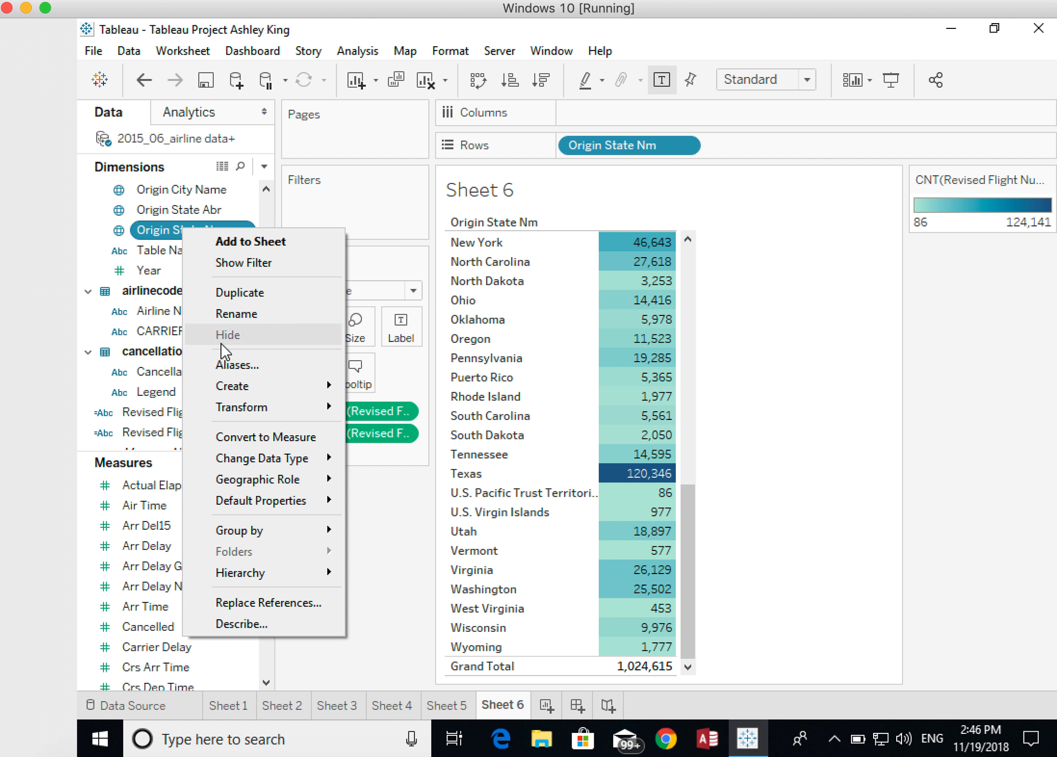
click(235, 314)
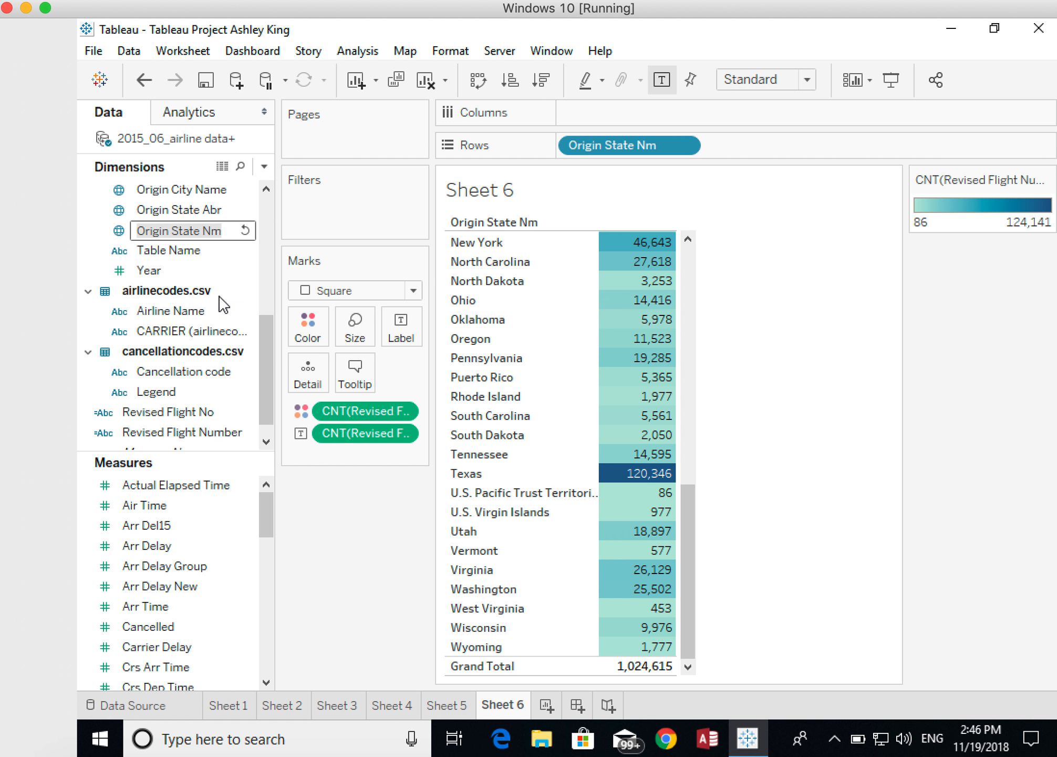
key(Right)
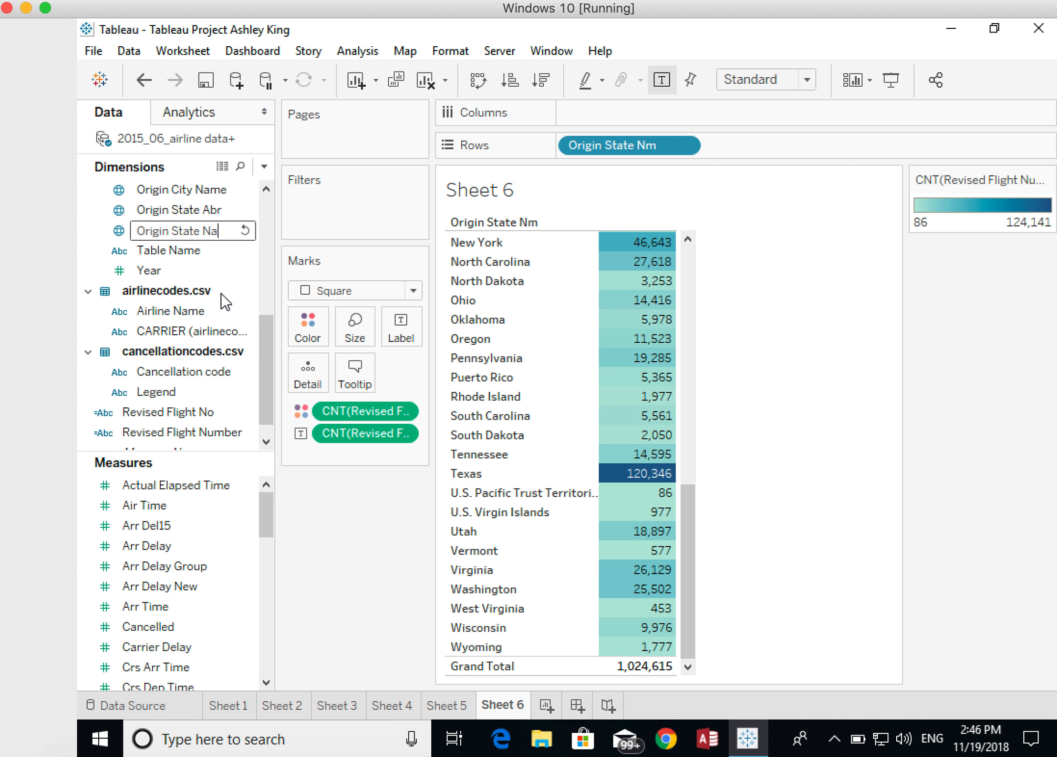
text(e)
key(BackSpace)
key(Return)
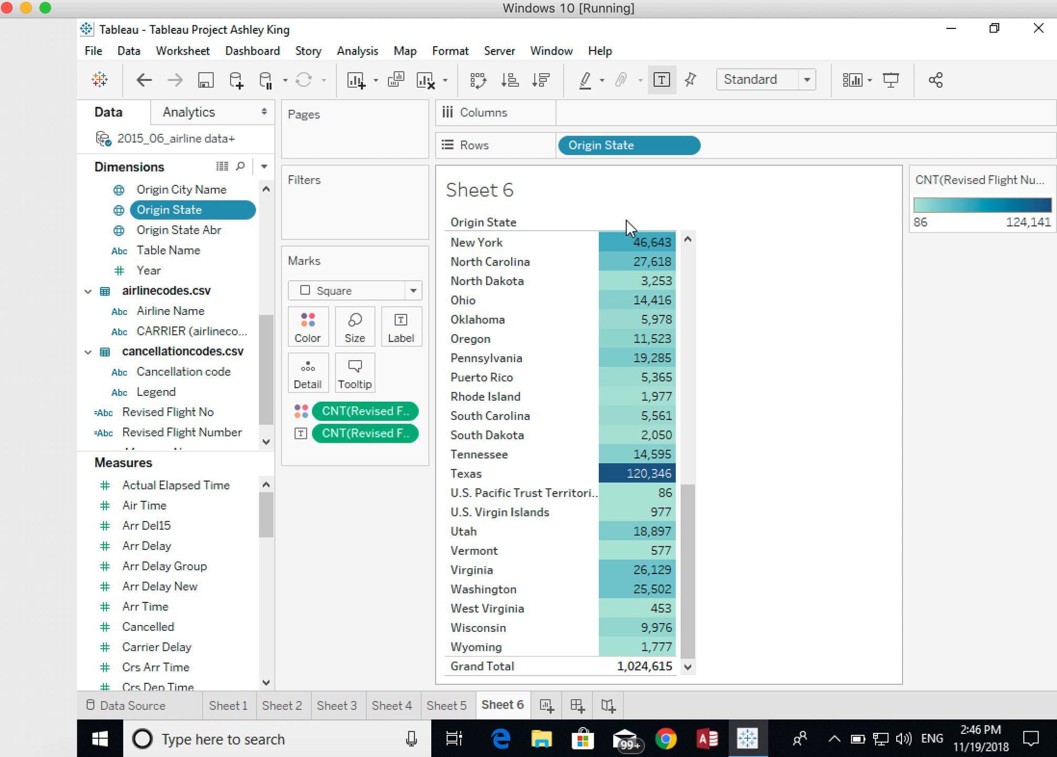
- Place Measure Names on Columns to give the flight count column of the state table a header
mouse_move(631, 255)
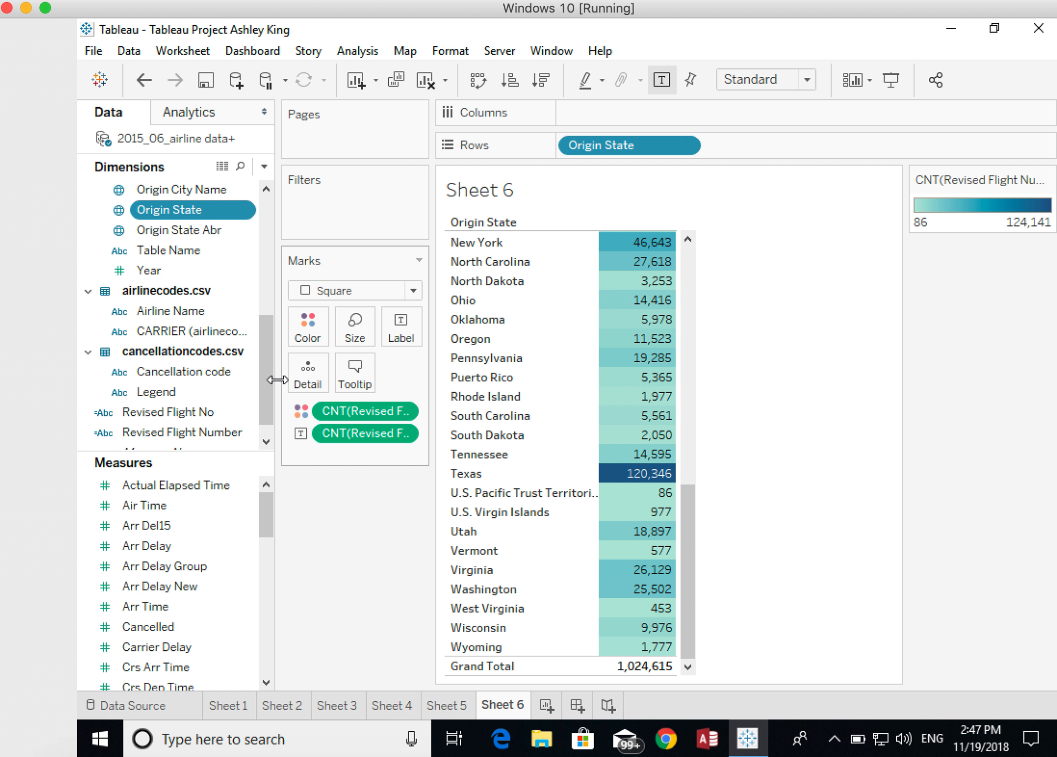
scroll(266, 381, down, 1)
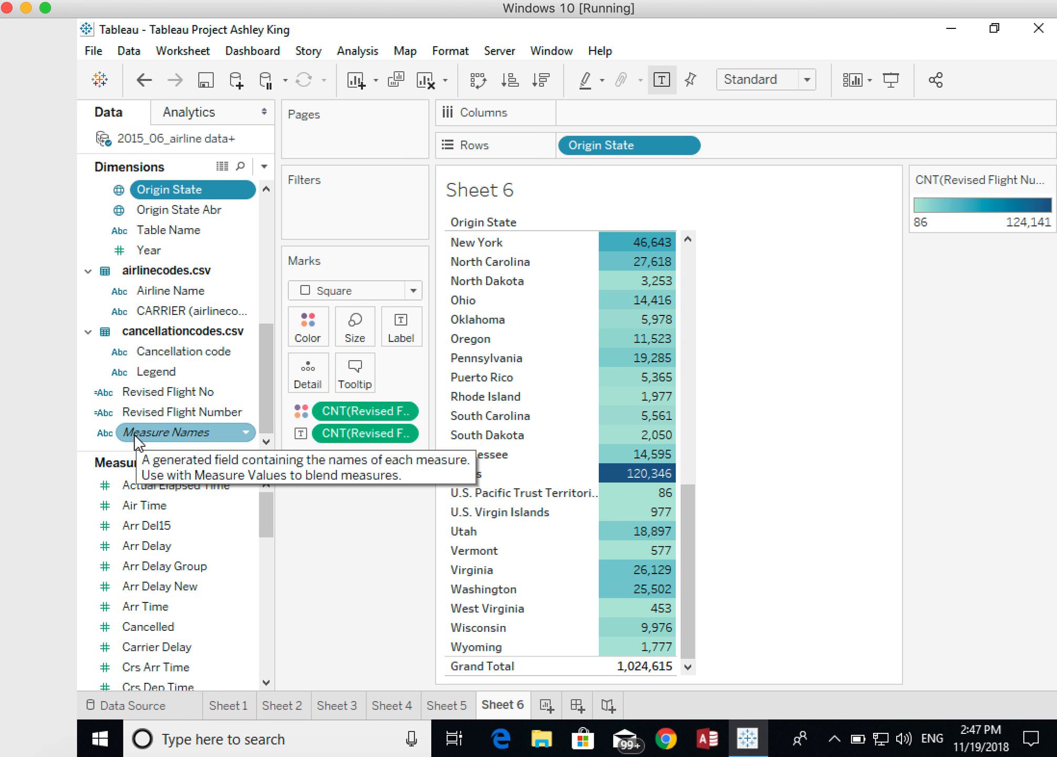
drag(138, 443, 638, 220)
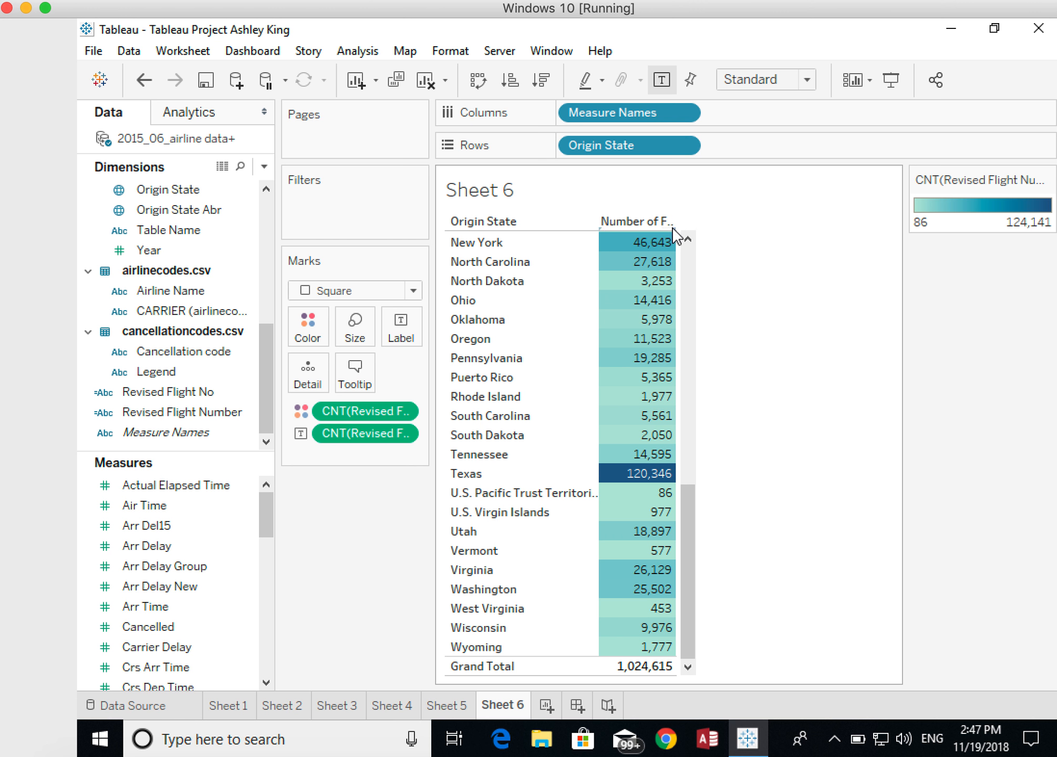
- Change the alias of the count column header to Total Number and widen the column slightly
right_click(638, 221)
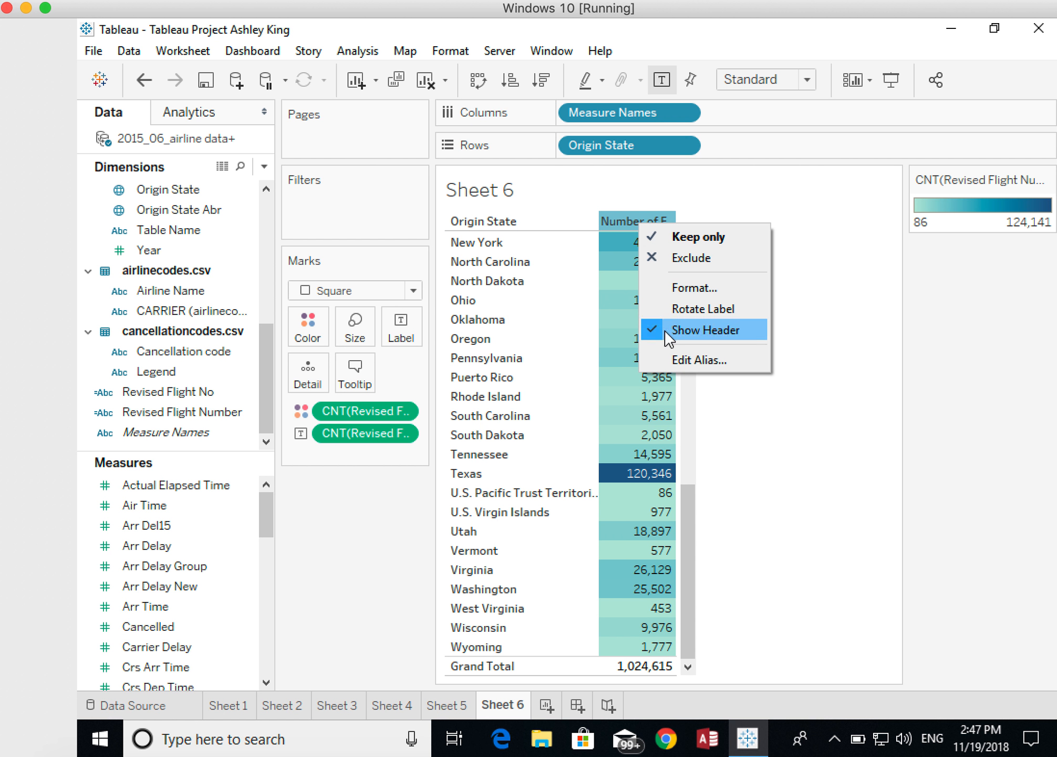
click(676, 359)
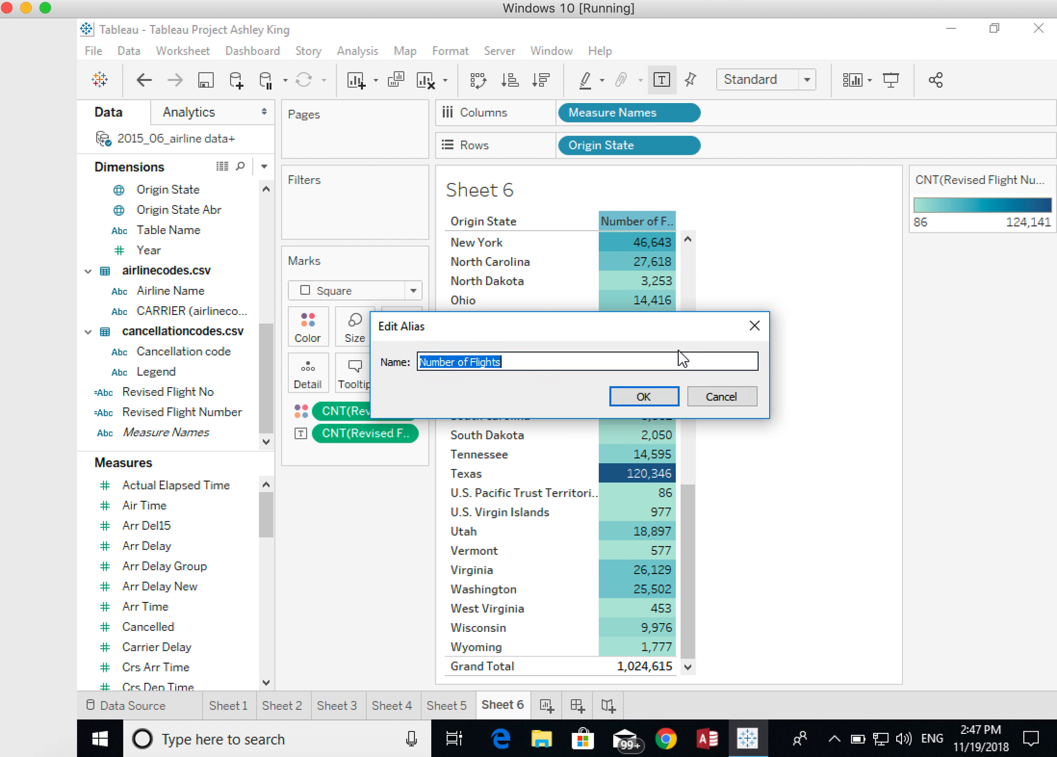
text(Total Number)
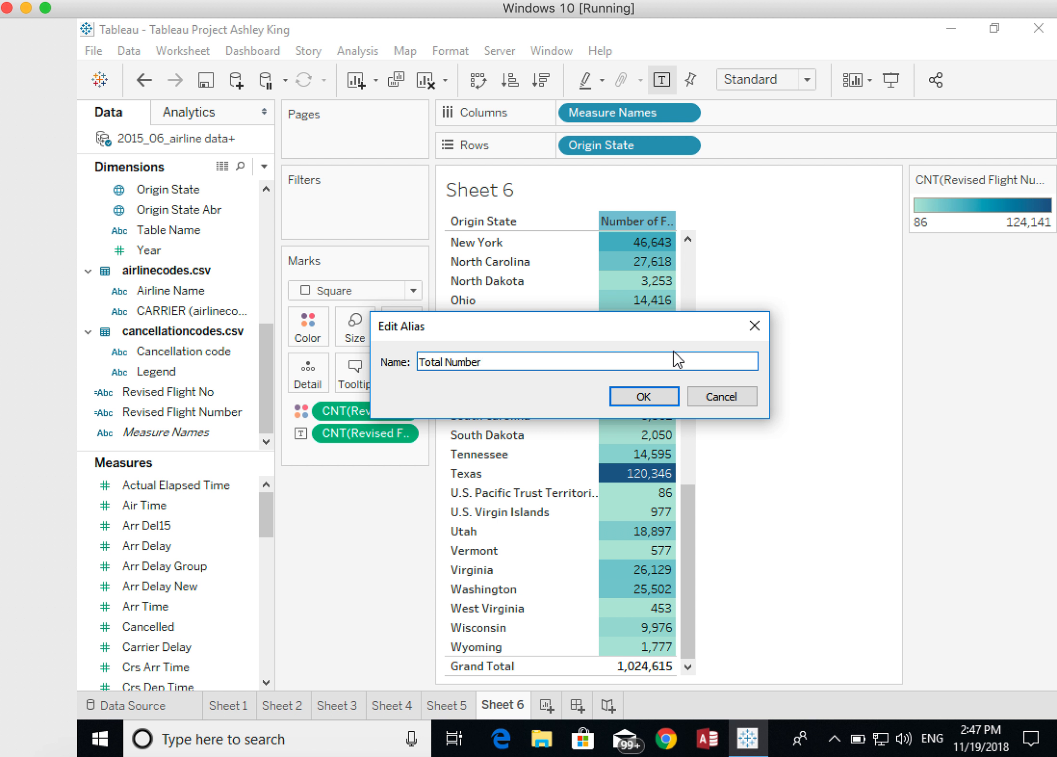
click(644, 396)
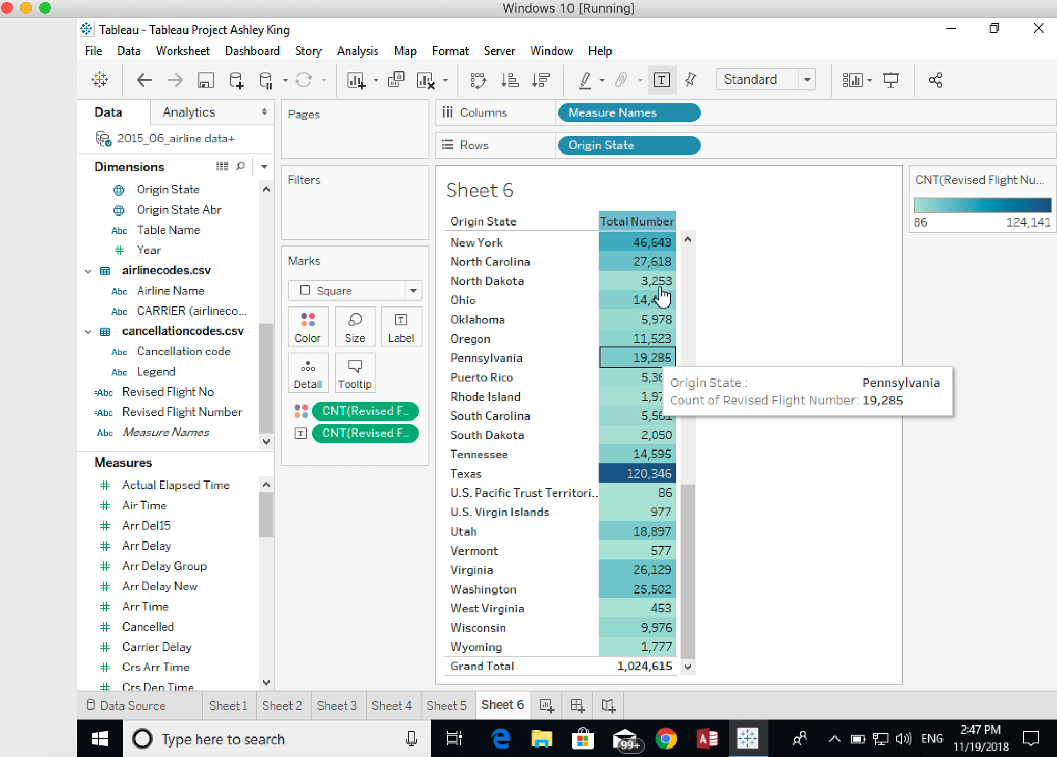
drag(676, 240, 700, 243)
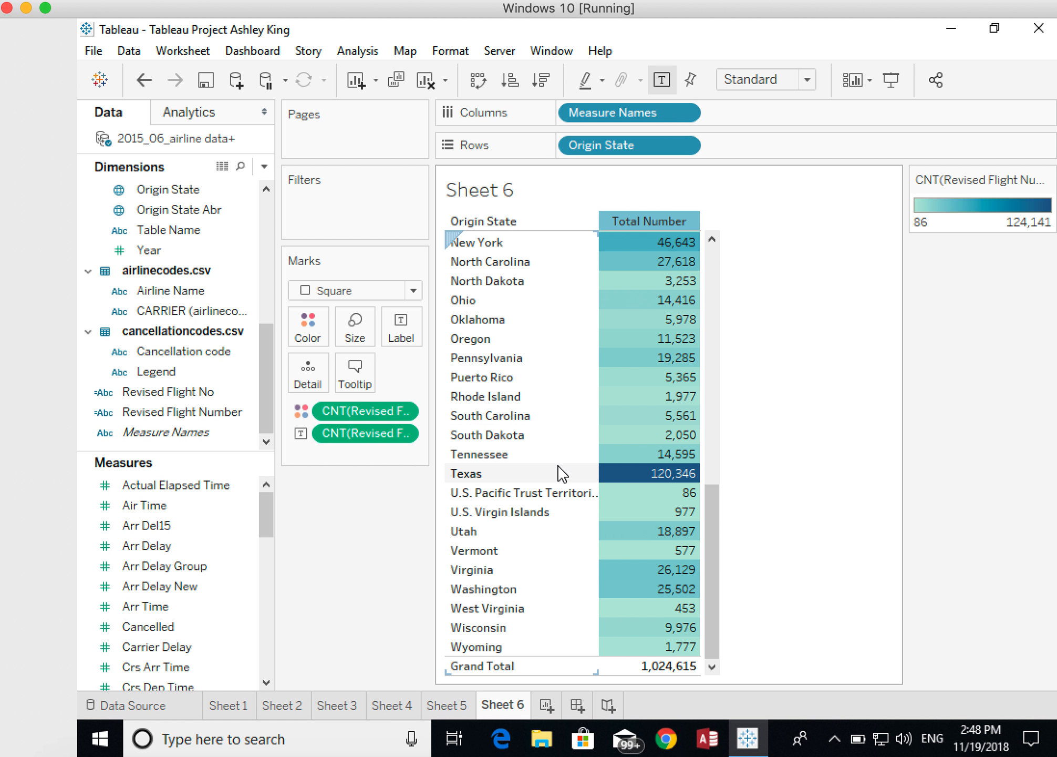
- Create a new worksheet and filter it on all values of Cancelled, with a range from 1 to 1
click(547, 706)
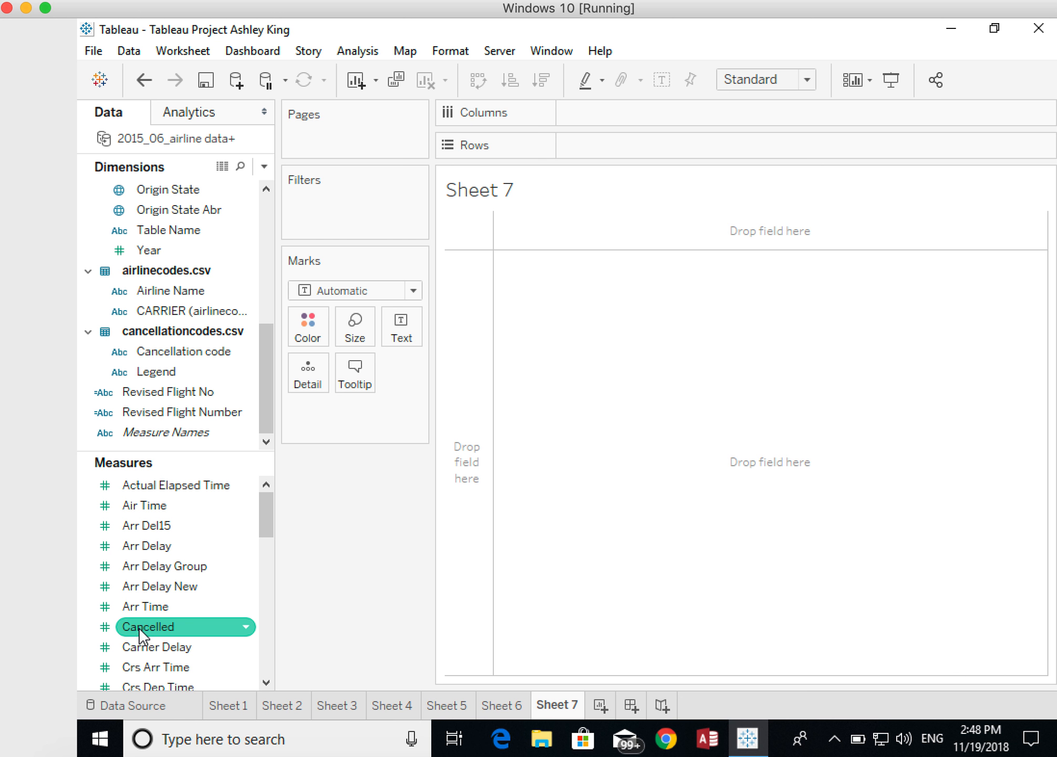
drag(137, 629, 303, 261)
drag(324, 203, 313, 208)
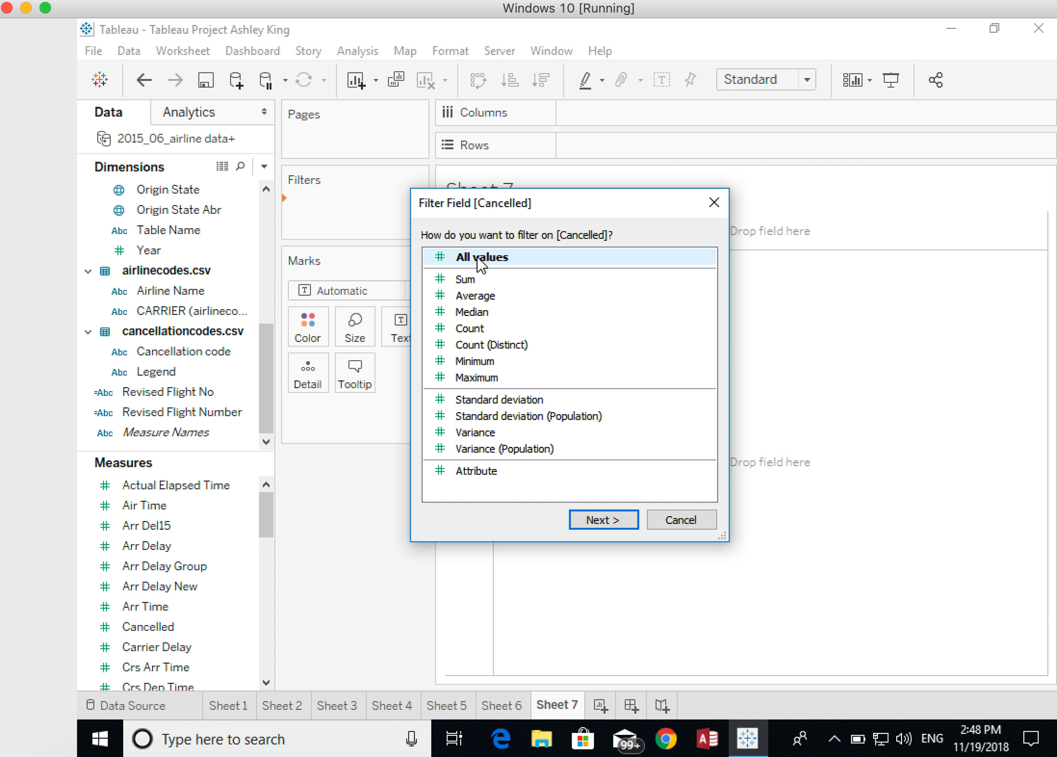
click(604, 522)
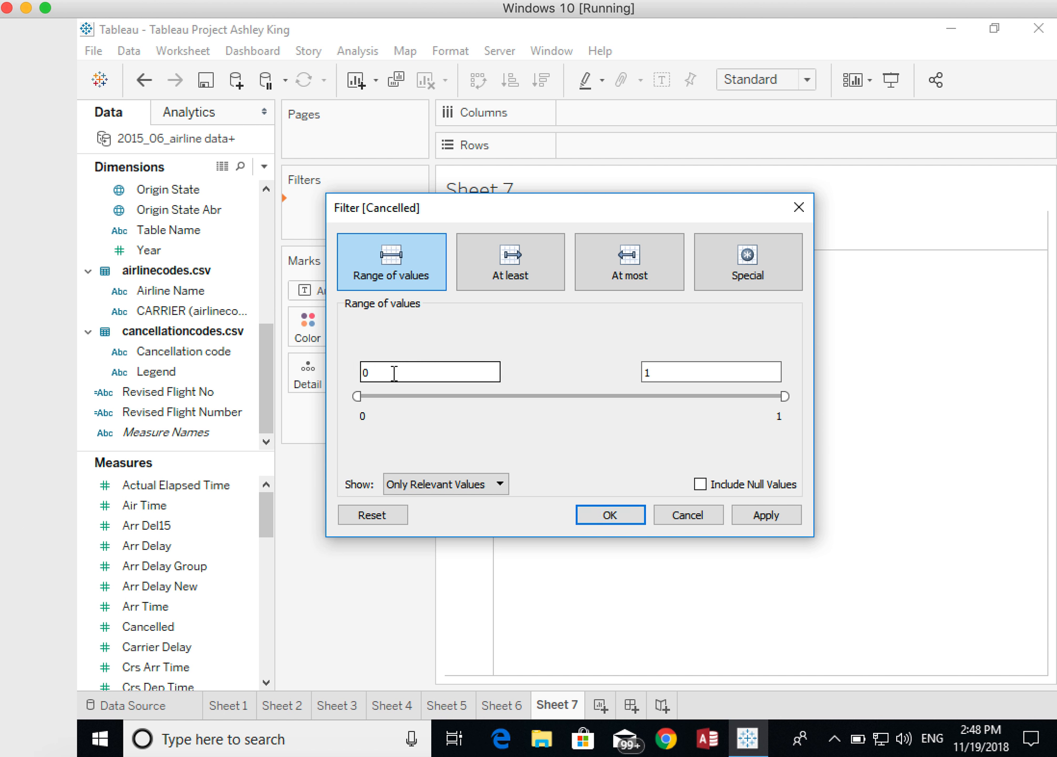
text(1)
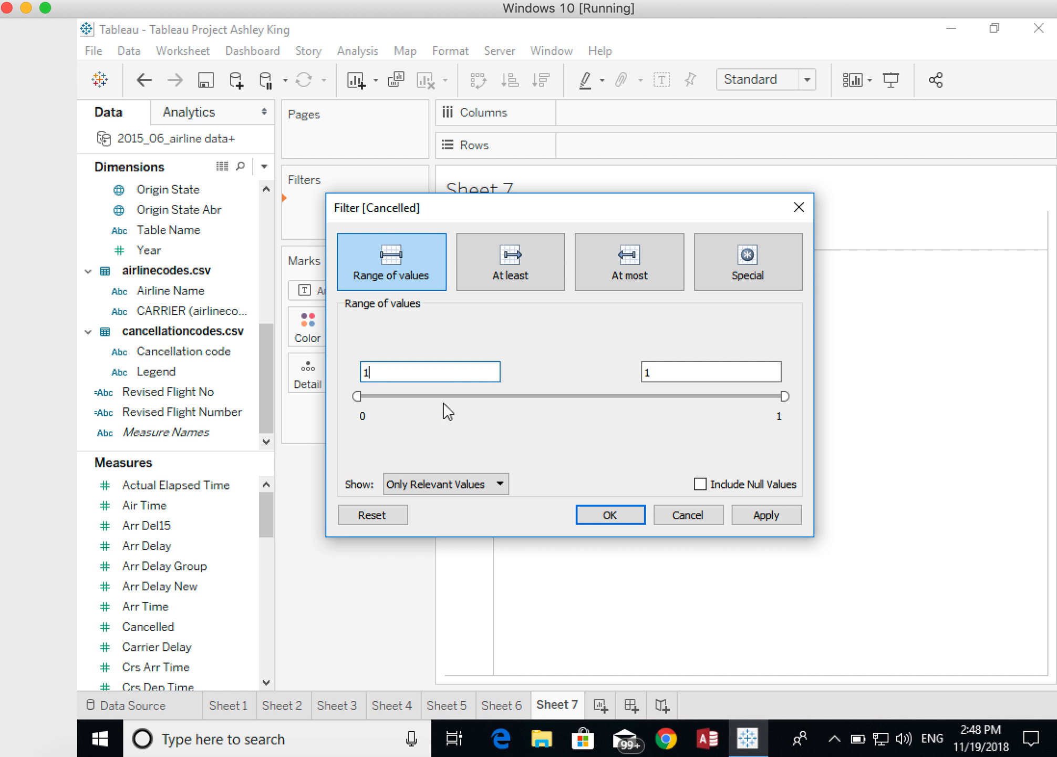
click(396, 370)
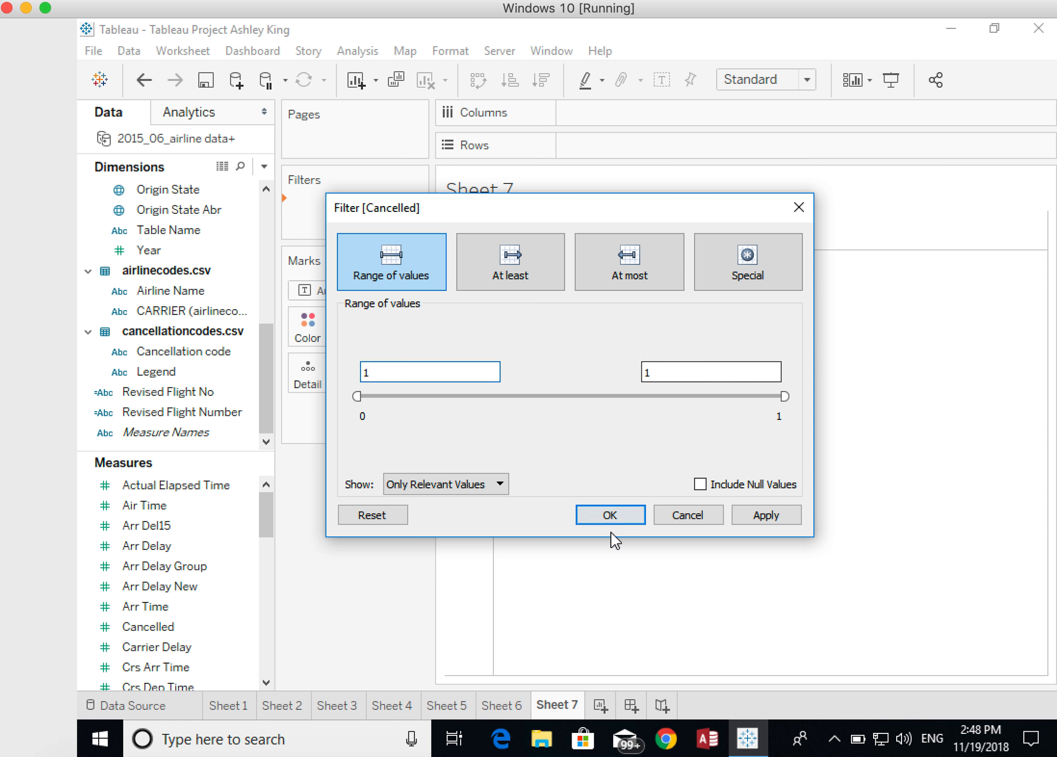
click(610, 515)
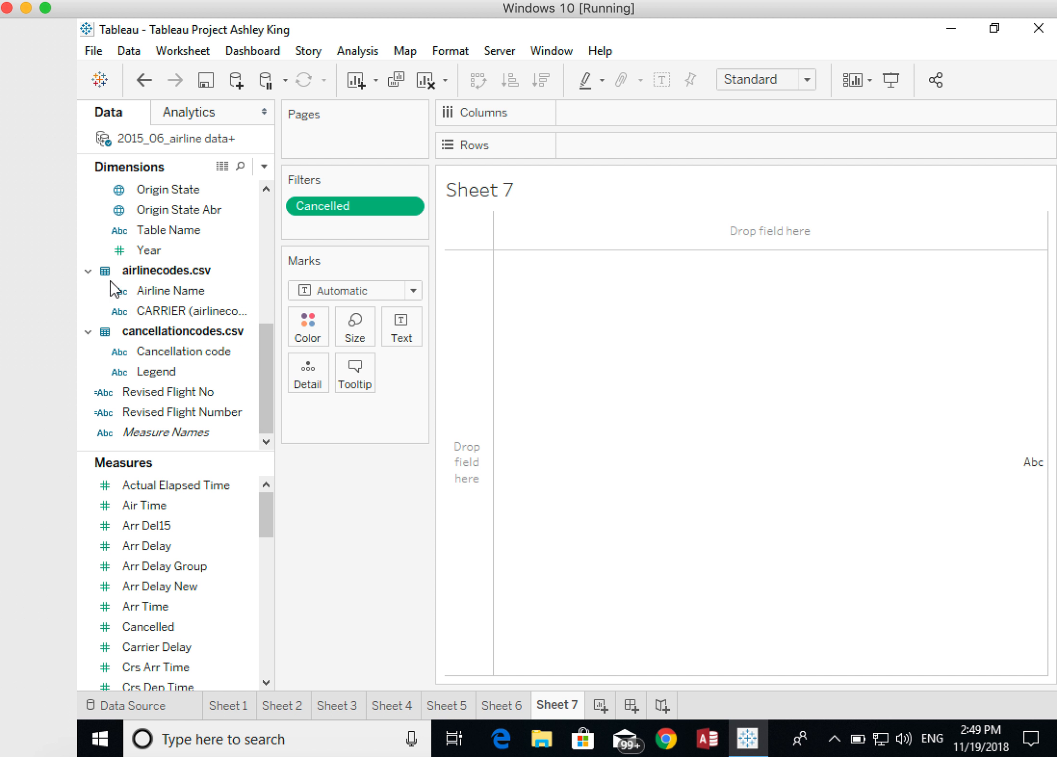
- List Airline Name on Rows and break it down by Dest City Name
drag(150, 288, 574, 146)
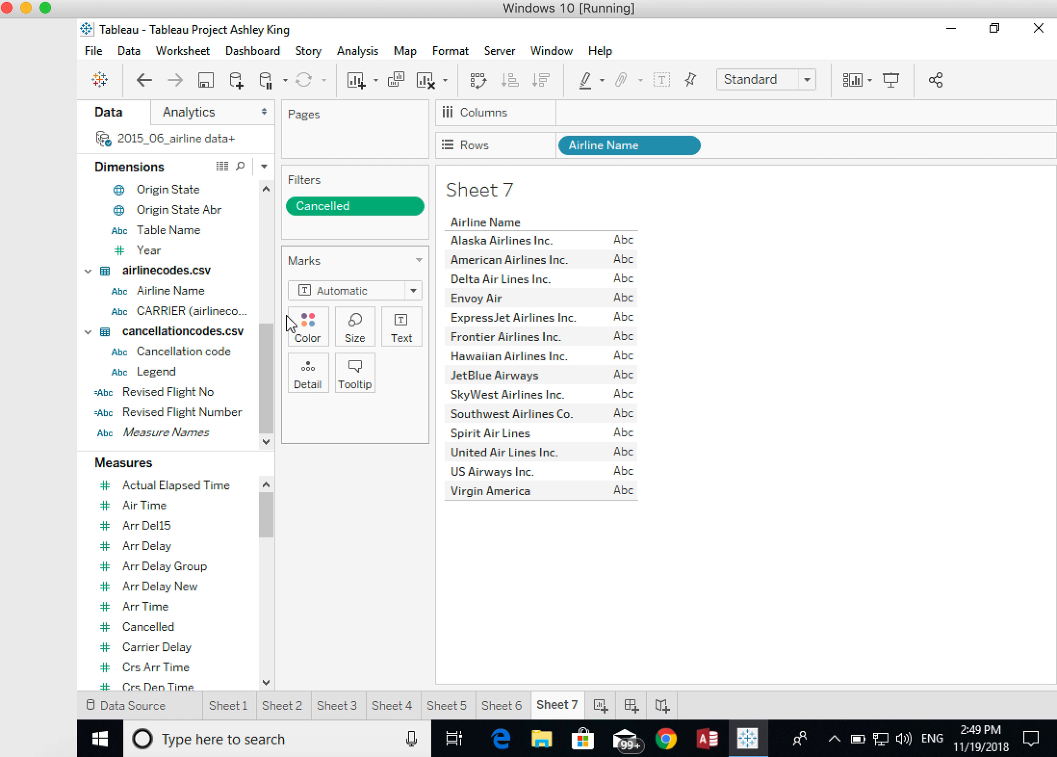
drag(267, 338, 267, 237)
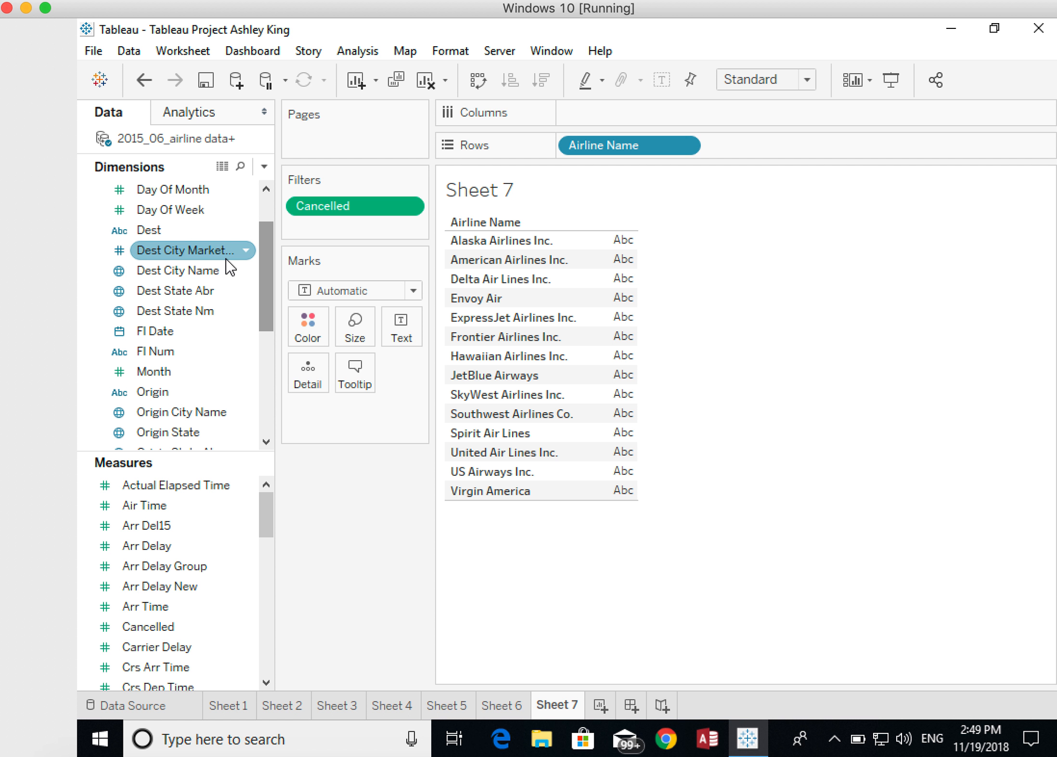
drag(154, 281, 732, 160)
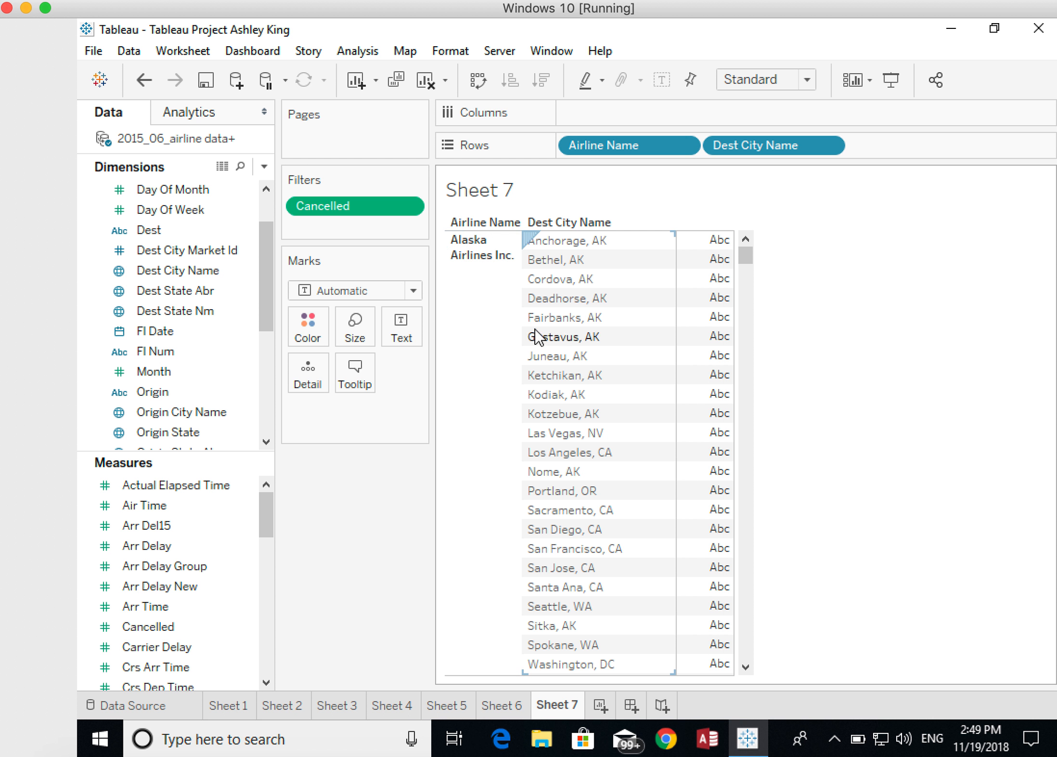
- Show the Cancelled measure as values in the table and aggregate it as a Count
click(232, 507)
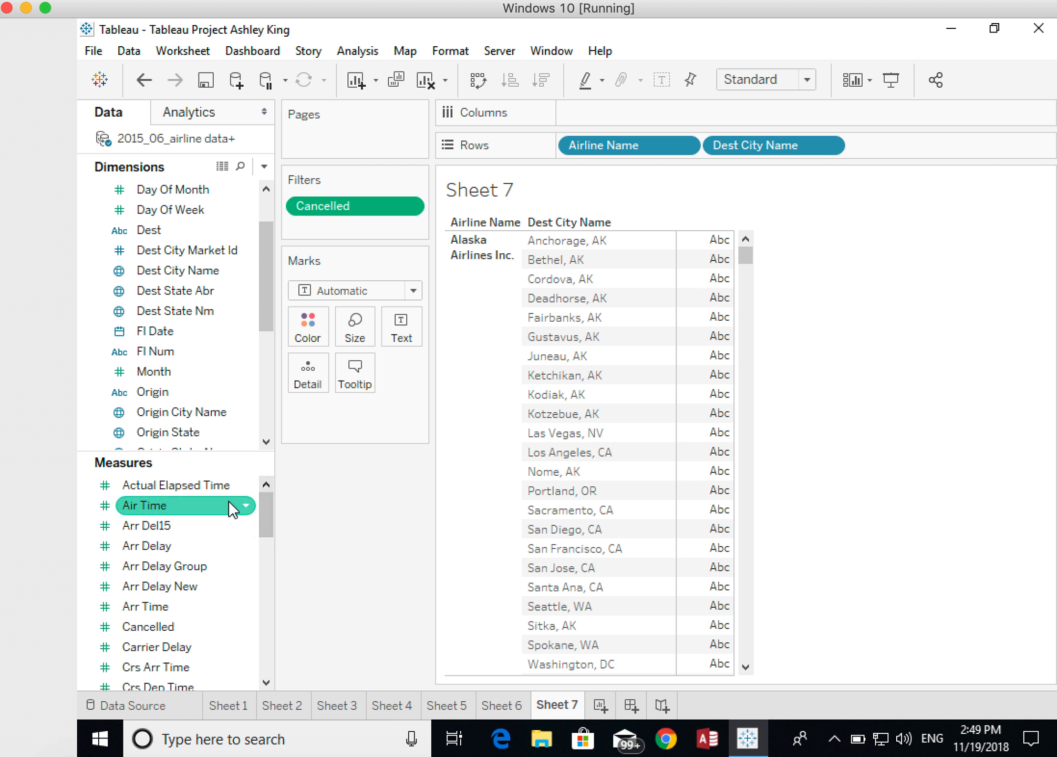
mouse_move(732, 340)
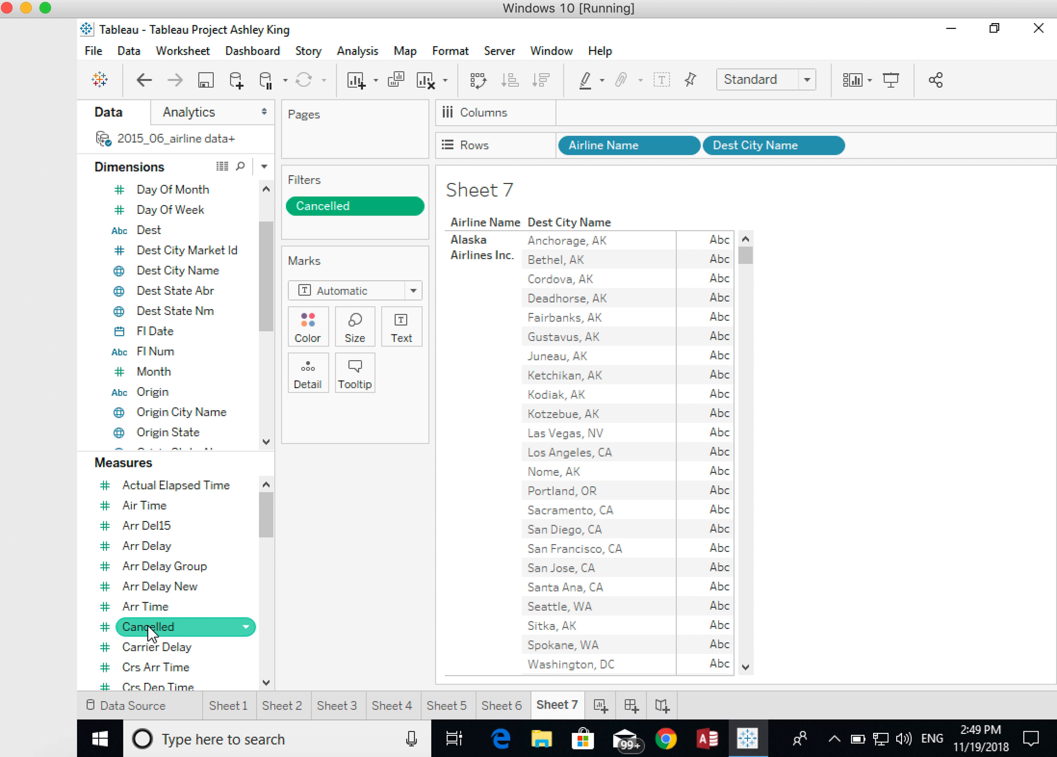
drag(150, 631, 697, 293)
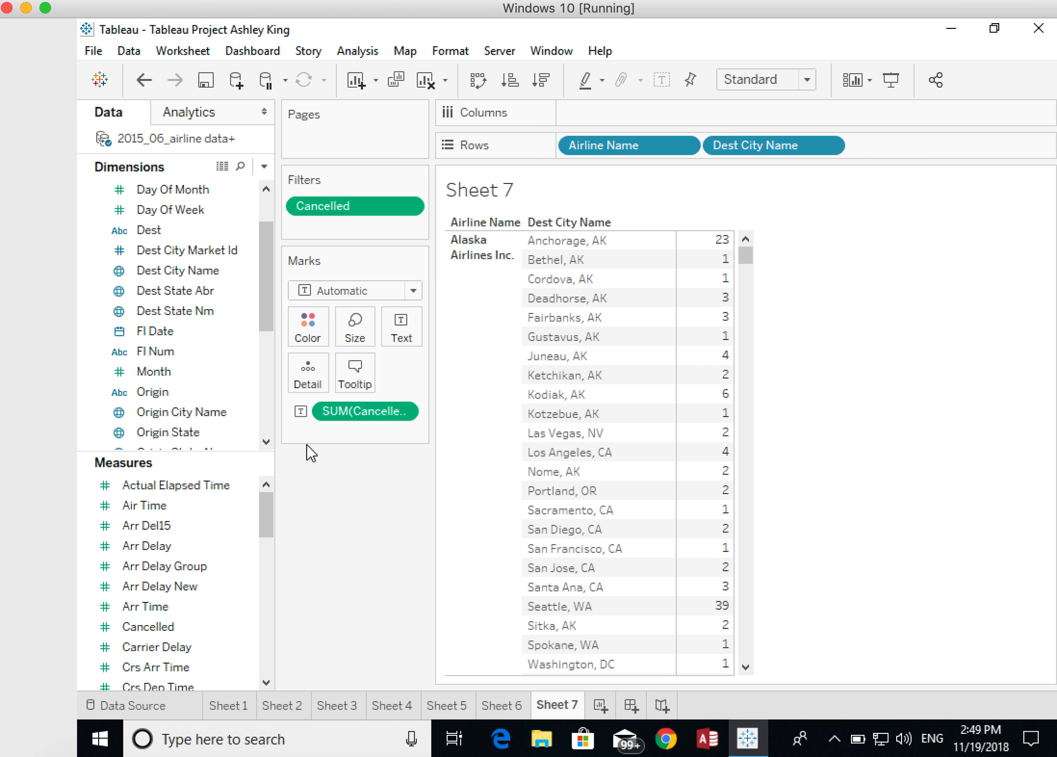
click(403, 412)
mouse_move(387, 580)
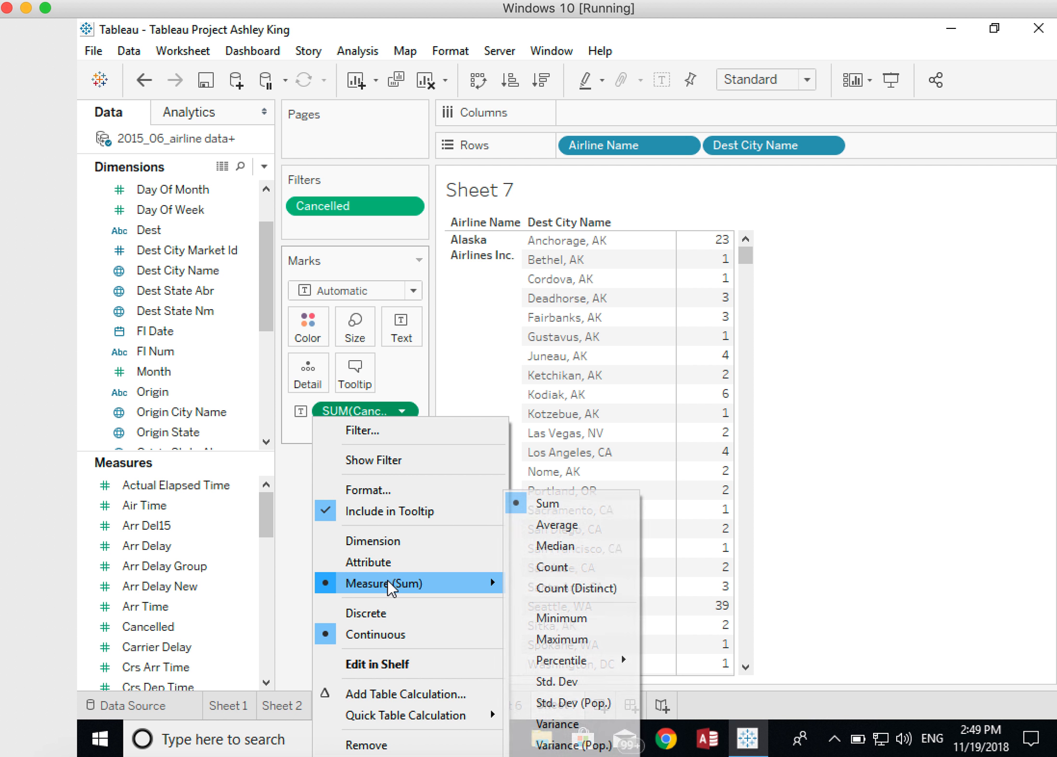
click(564, 569)
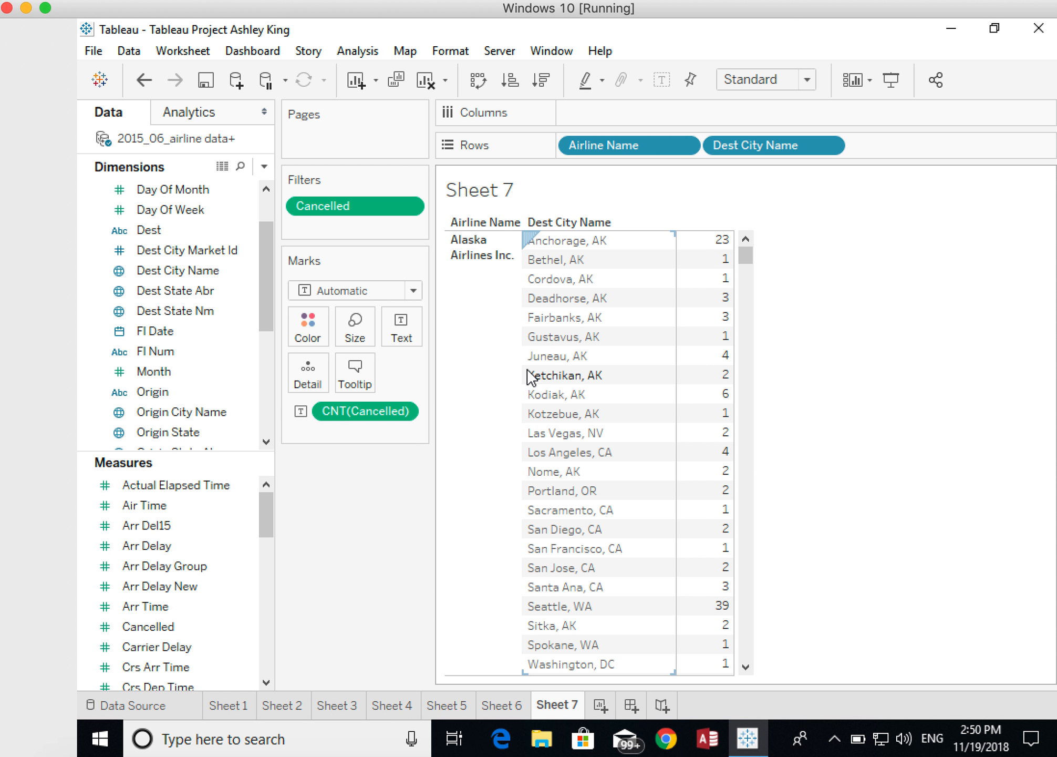
- Reorder Rows so that Dest City Name comes before Airline Name, keeping both fields
mouse_move(702, 232)
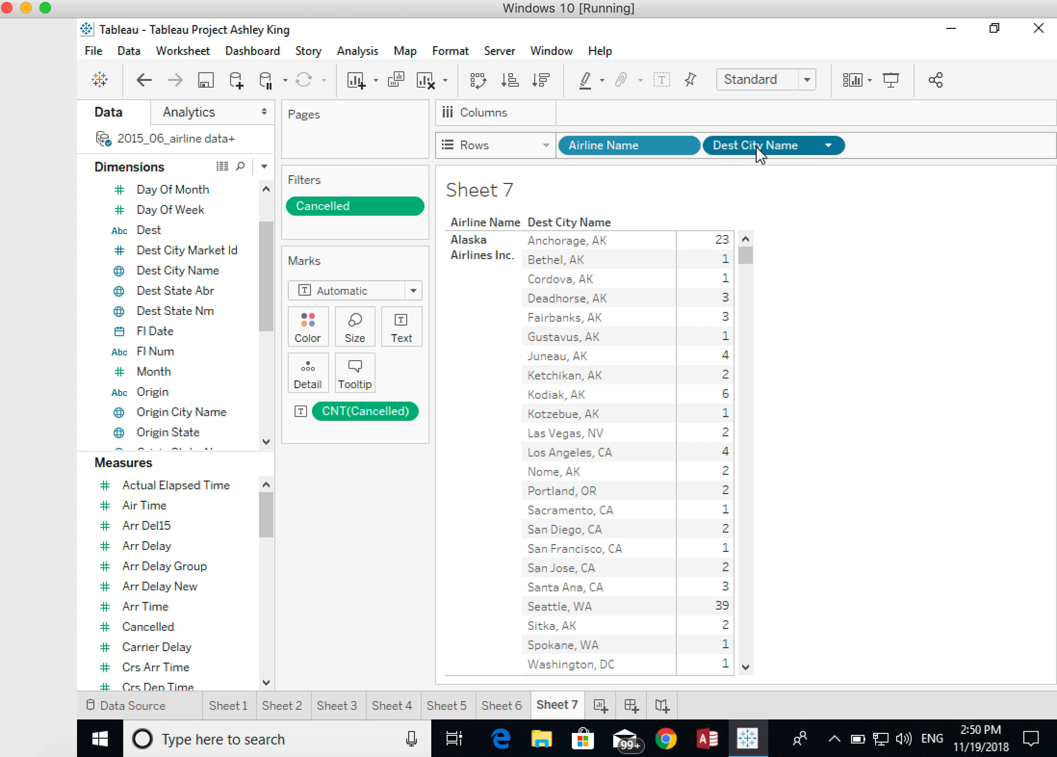
drag(755, 146, 597, 153)
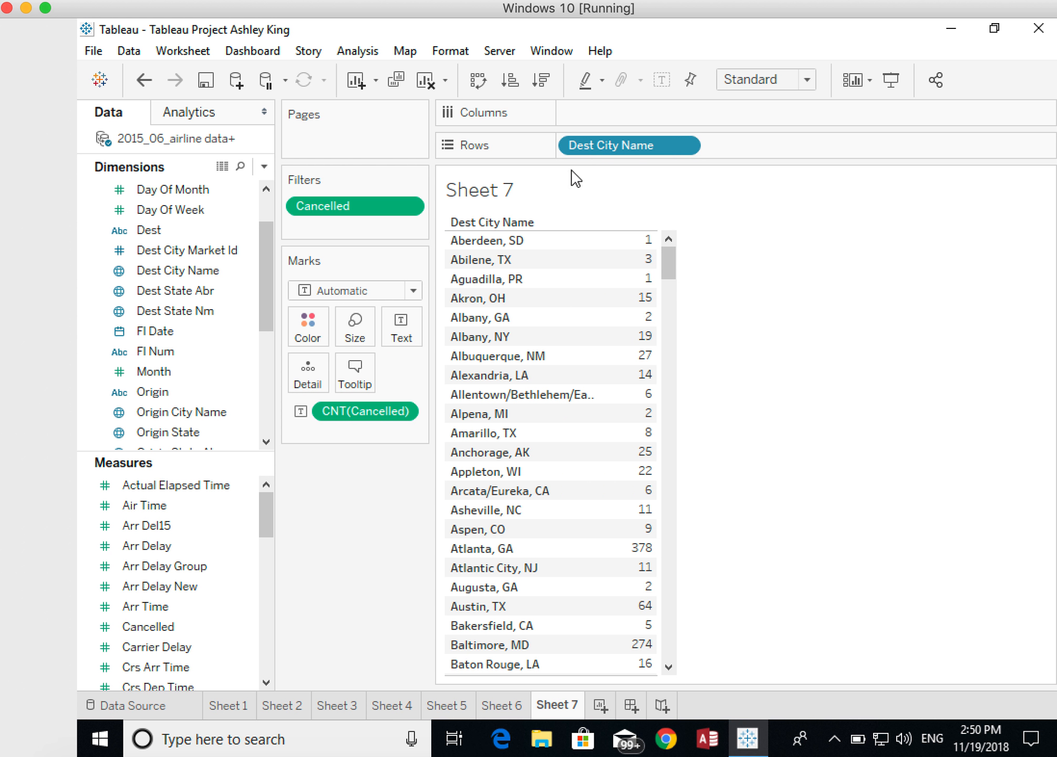
click(144, 79)
drag(749, 145, 580, 147)
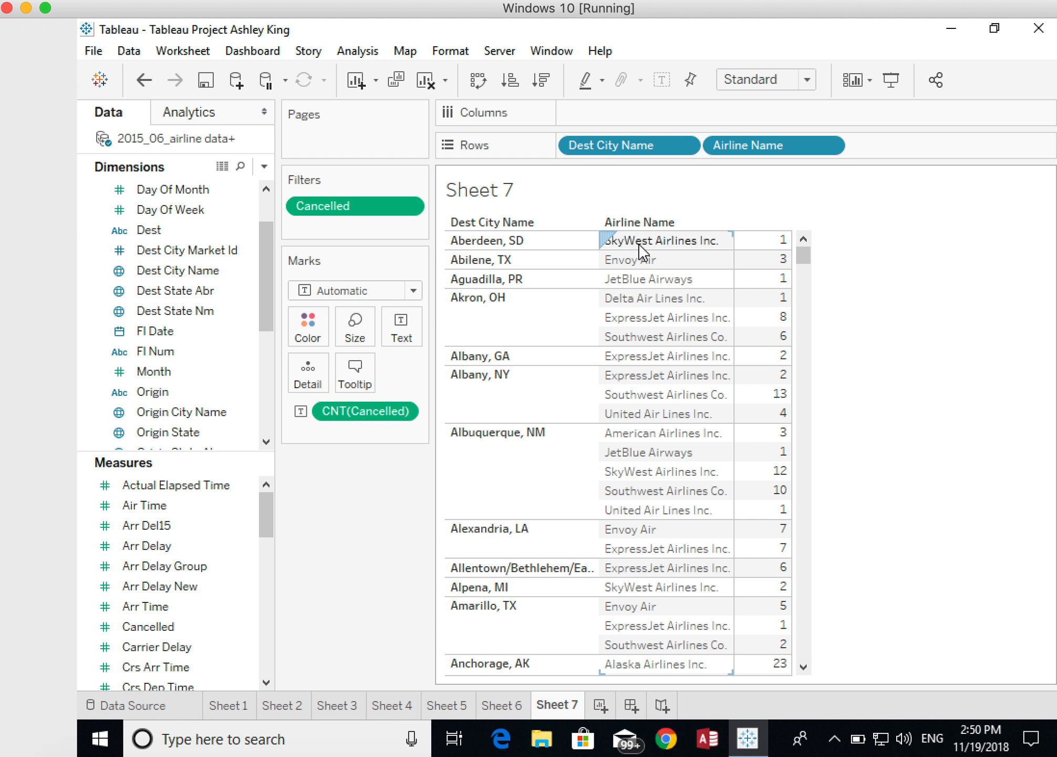
mouse_move(747, 249)
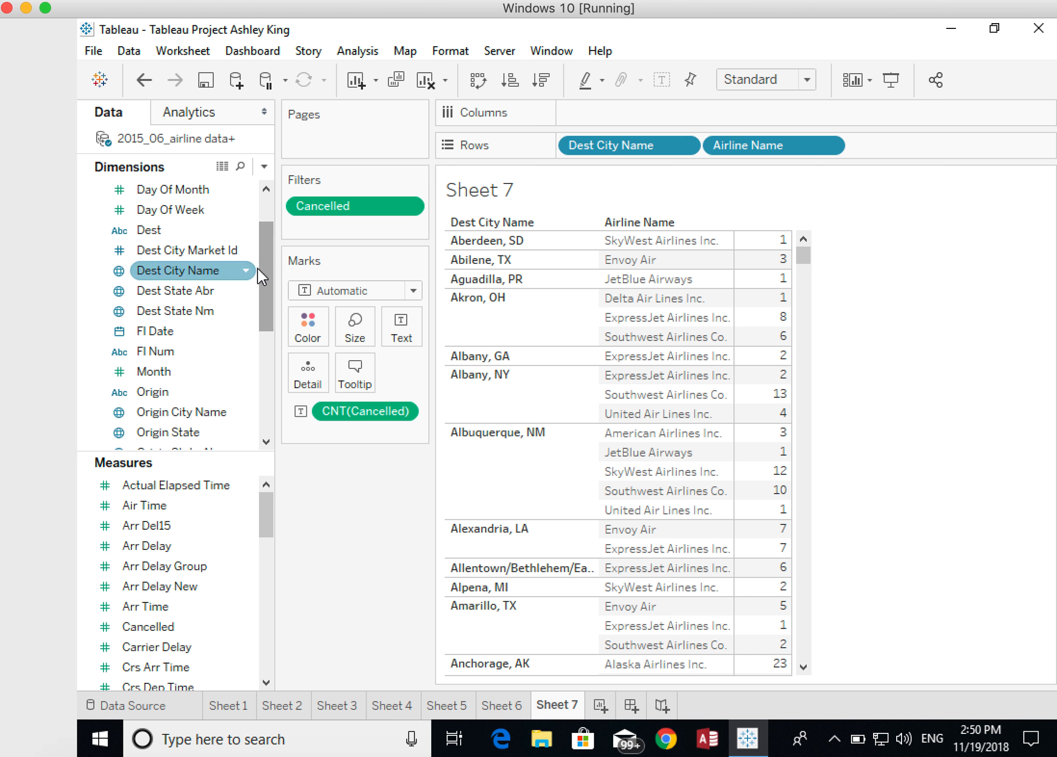
- Filter the cancellations table on Fl Date by Month / Year, including only June 2015
mouse_move(151, 335)
mouse_down()
mouse_move(210, 330)
mouse_move(313, 246)
mouse_move(192, 322)
mouse_move(320, 234)
mouse_up()
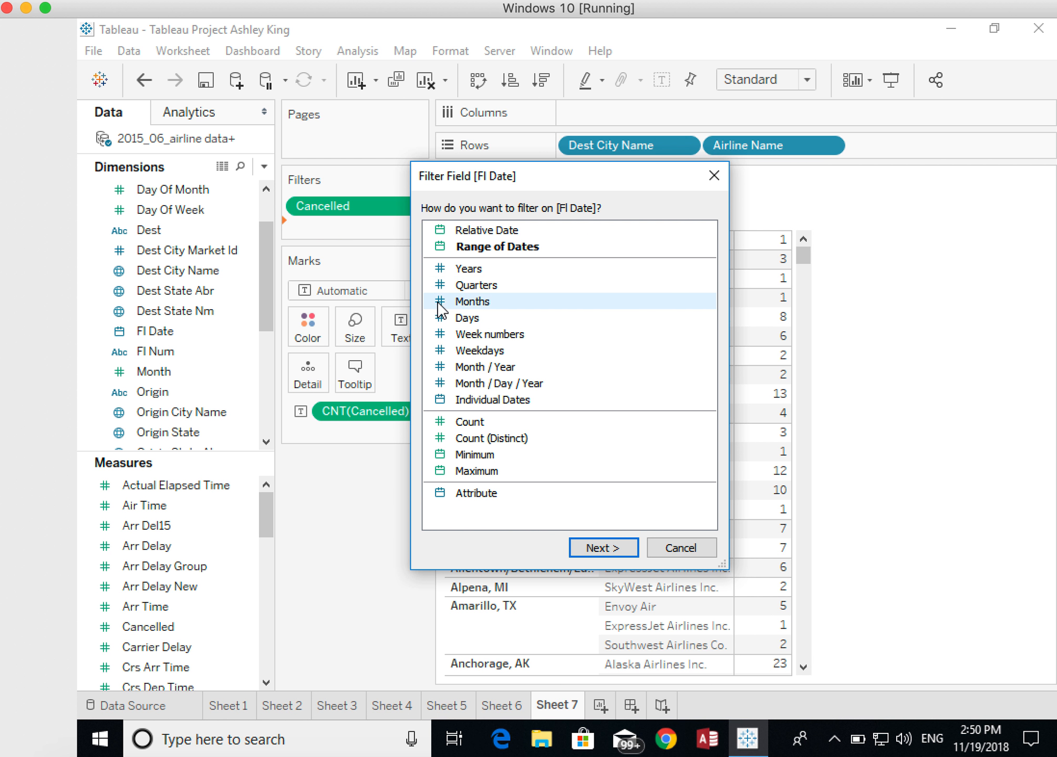
click(442, 374)
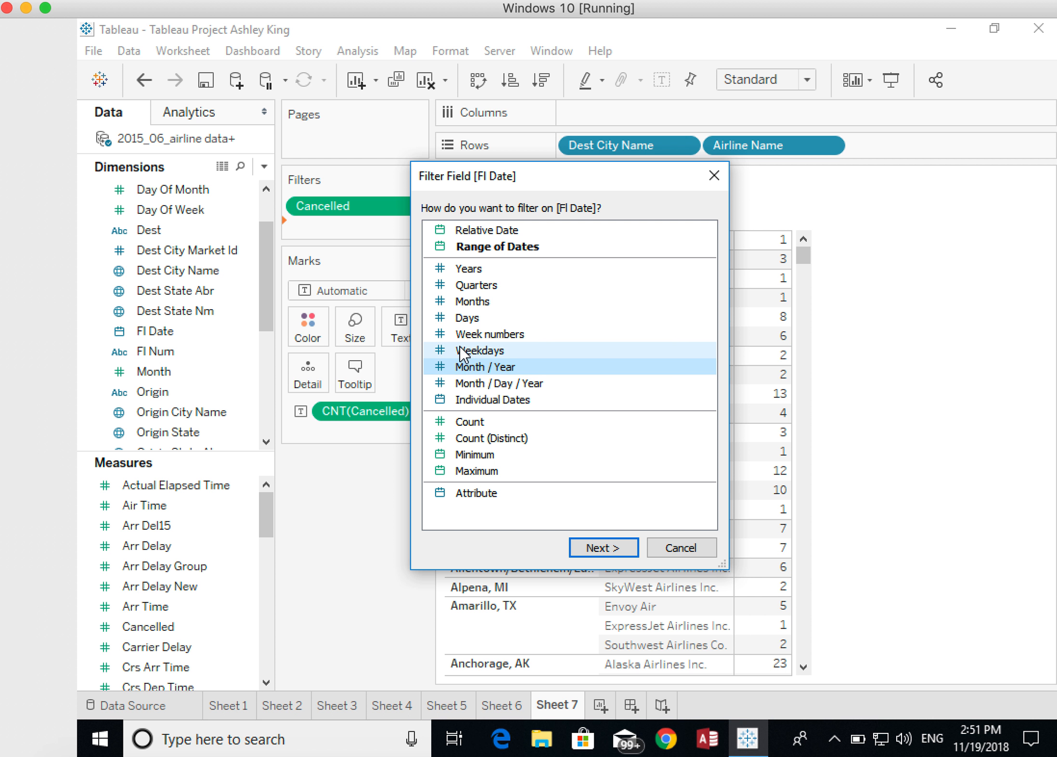
click(605, 548)
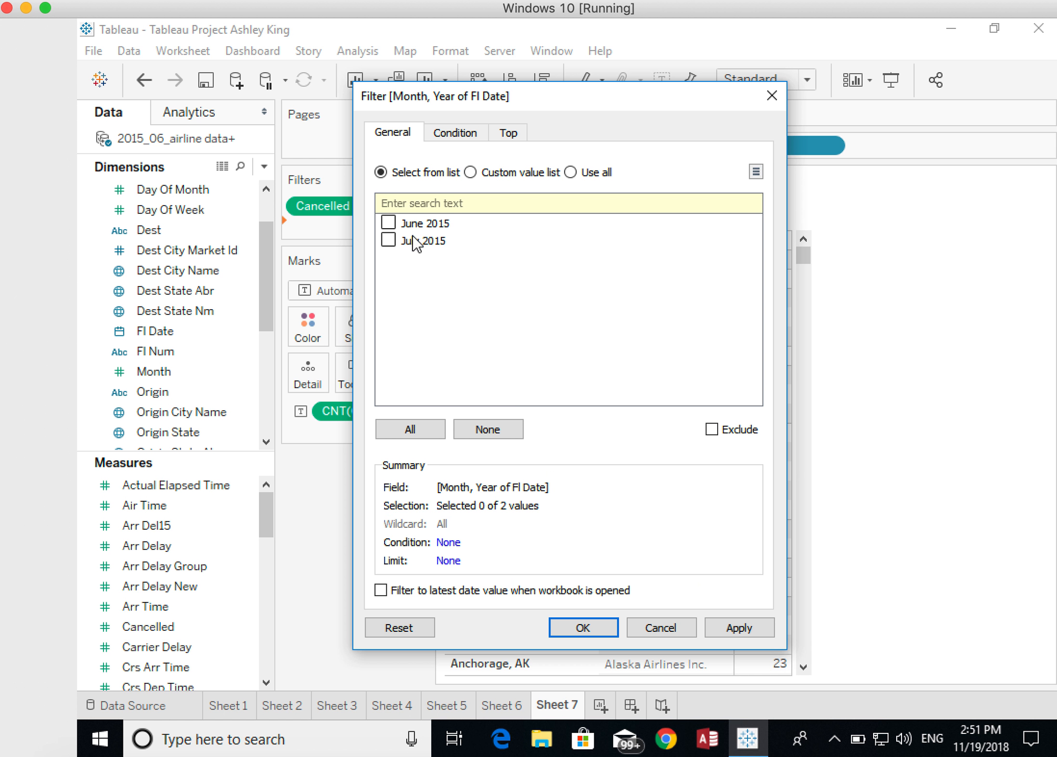
click(389, 223)
click(582, 630)
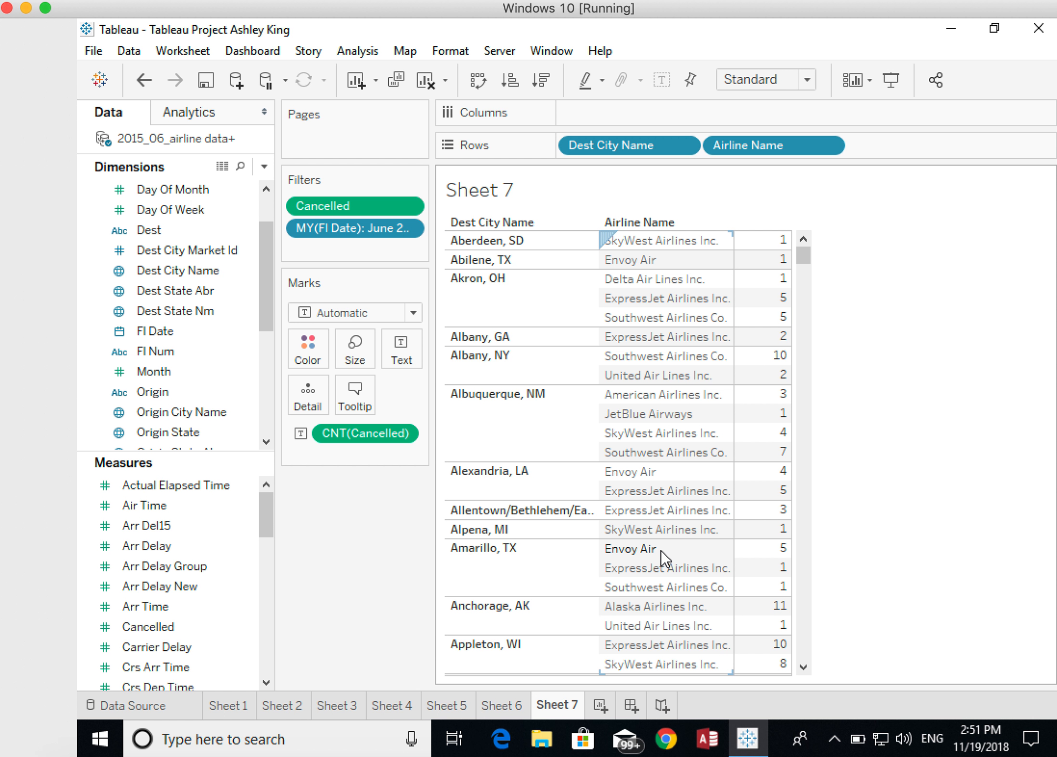
- In a new worksheet, place the Weather Delay measure on Columns and aggregate it as an Average
click(601, 710)
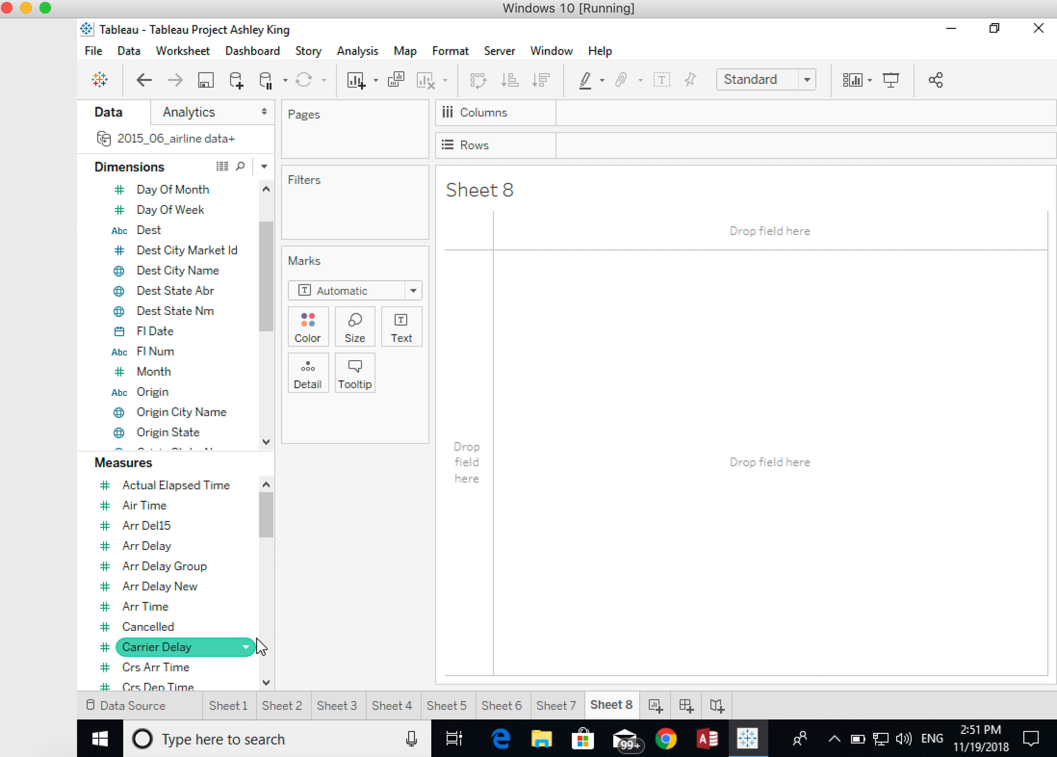
scroll(247, 641, down, 2)
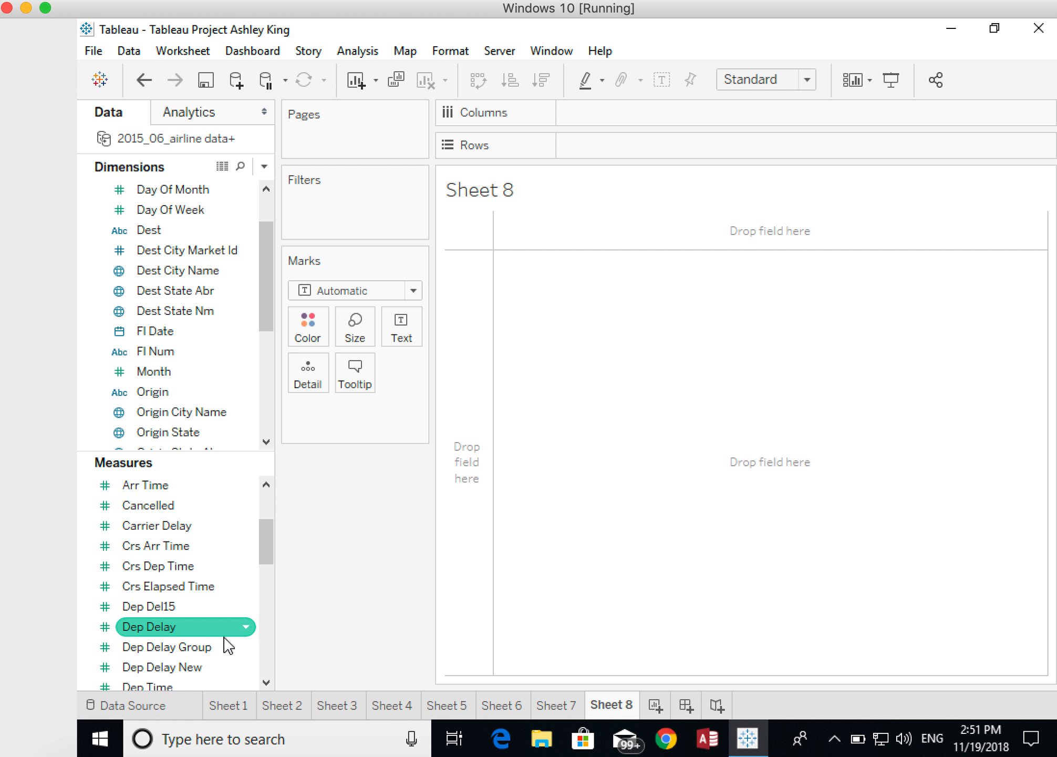
scroll(223, 637, down, 10)
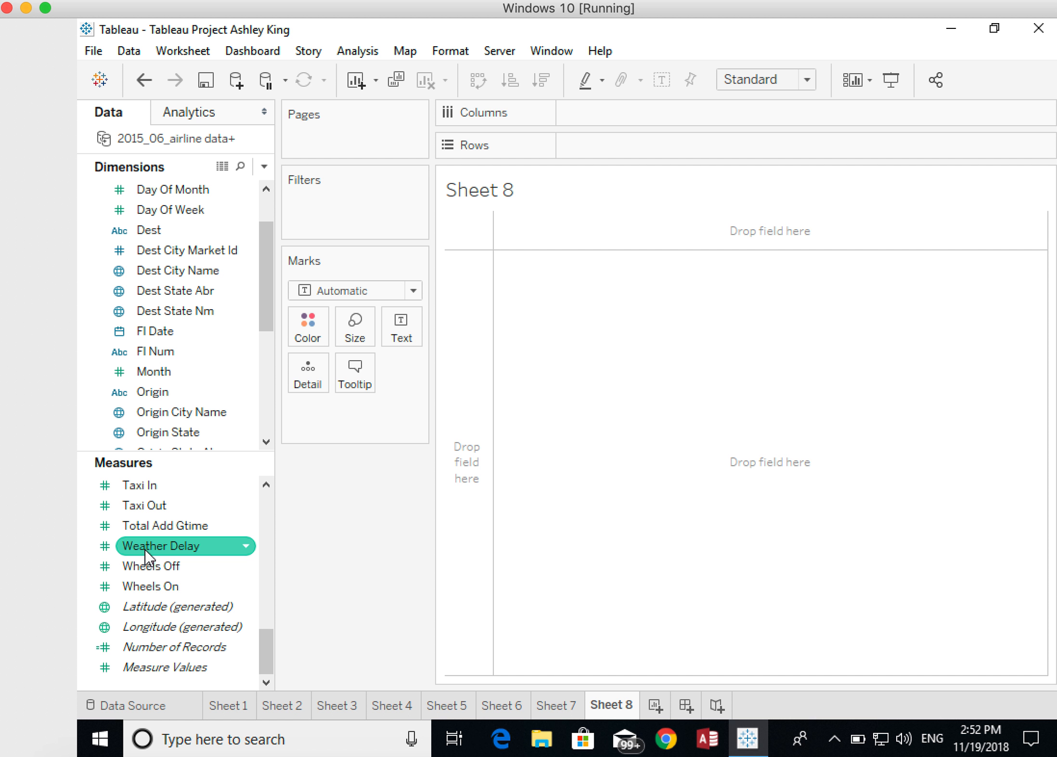
drag(144, 547, 595, 120)
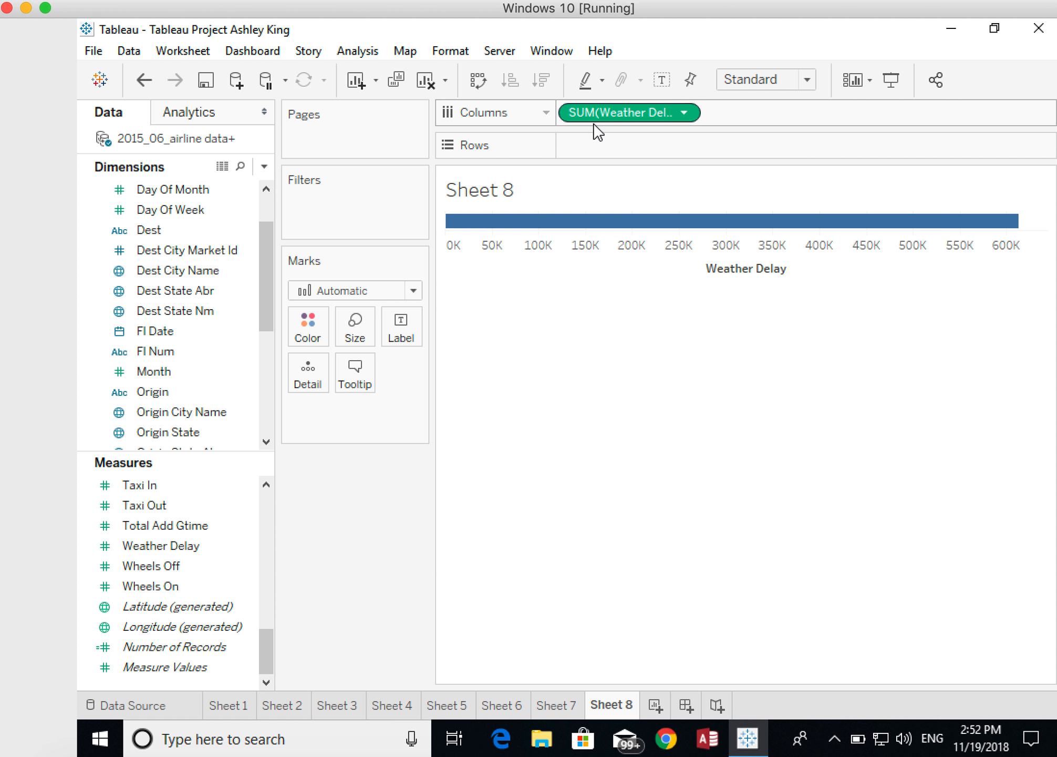
click(684, 113)
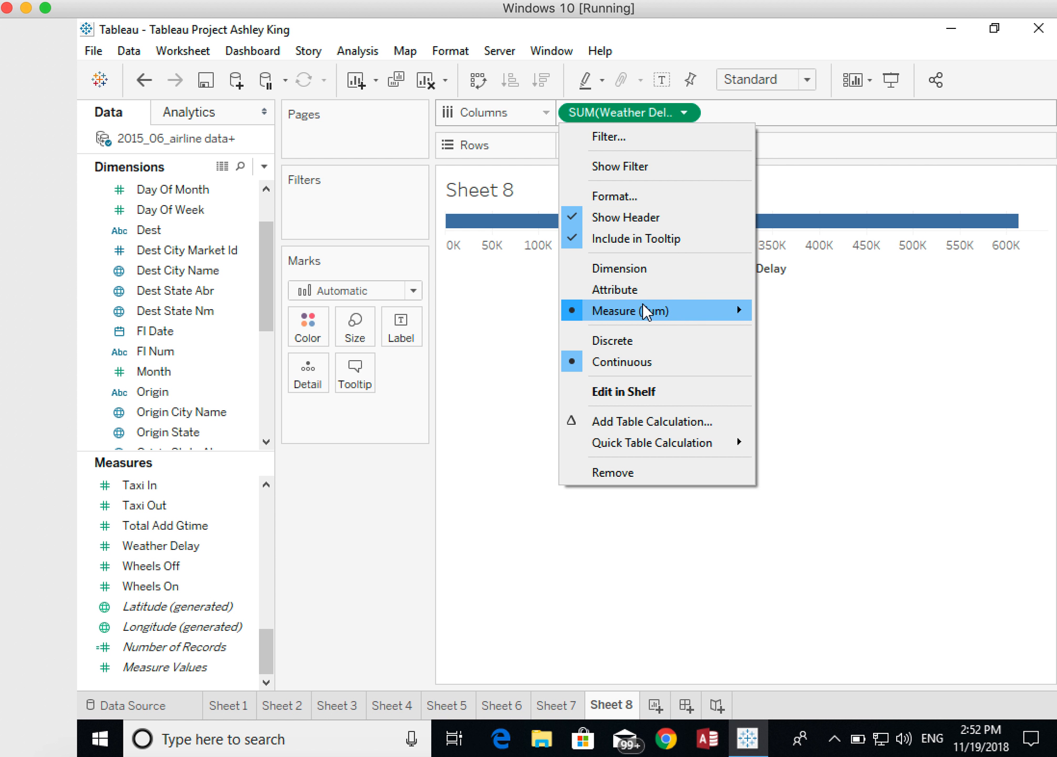
mouse_move(643, 309)
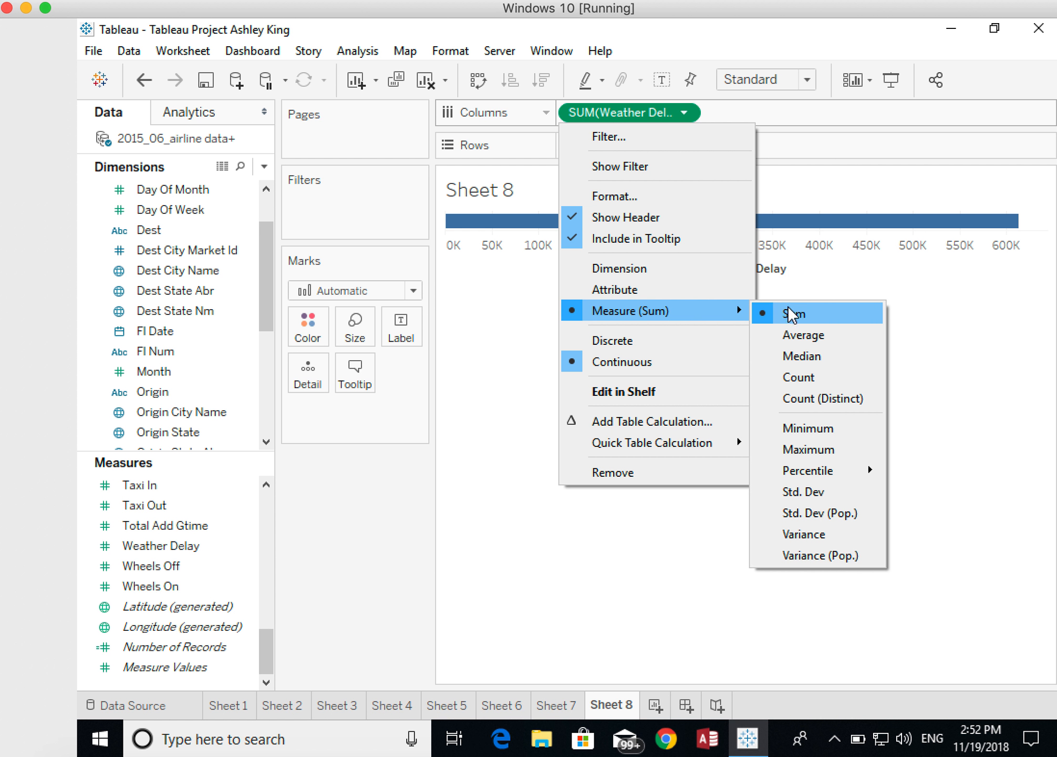
click(794, 338)
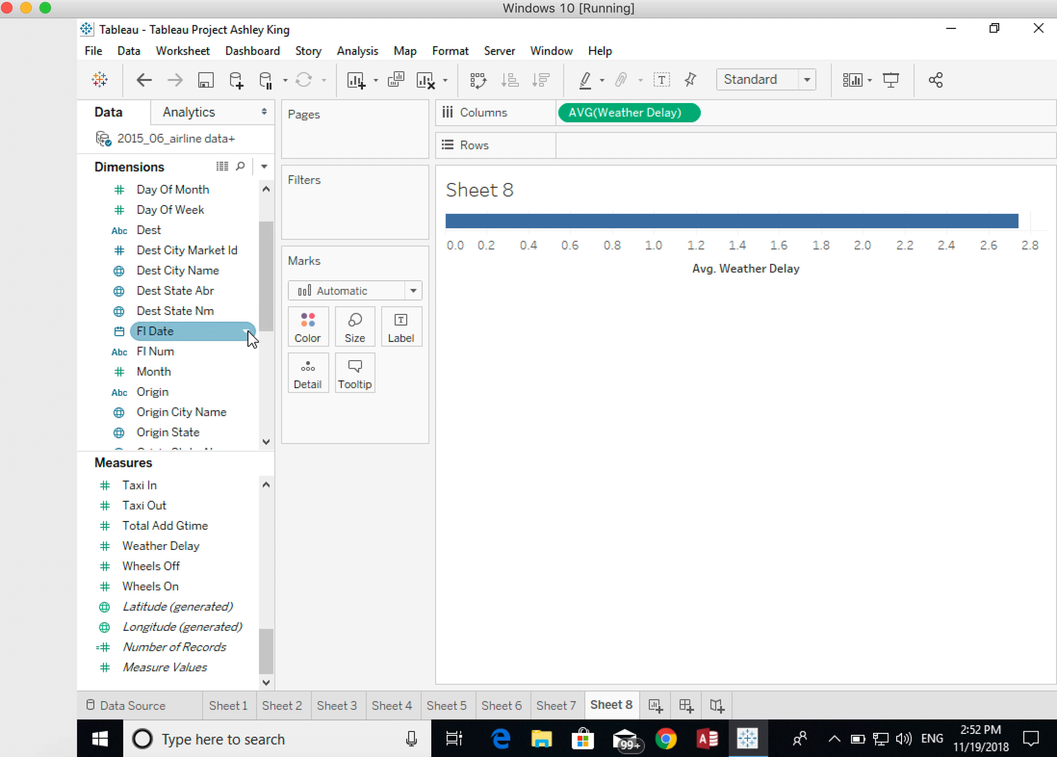
- Break the average weather delay down on Rows by Carrier and Day Of Week
drag(261, 302, 262, 285)
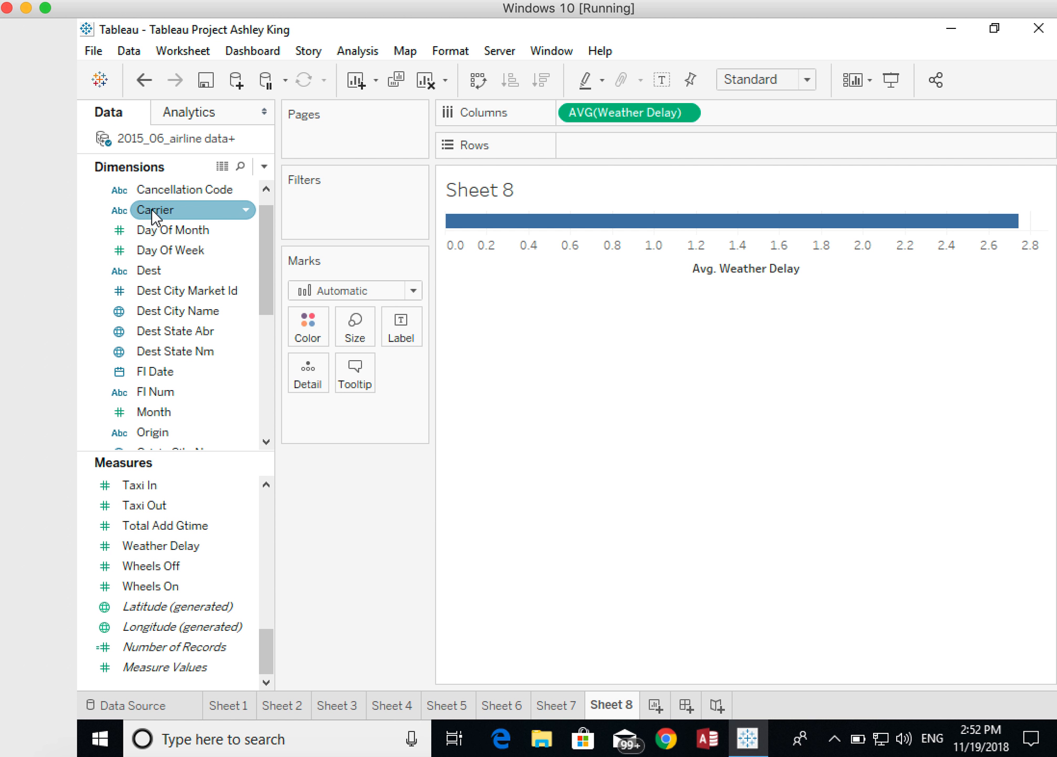
drag(152, 209, 578, 153)
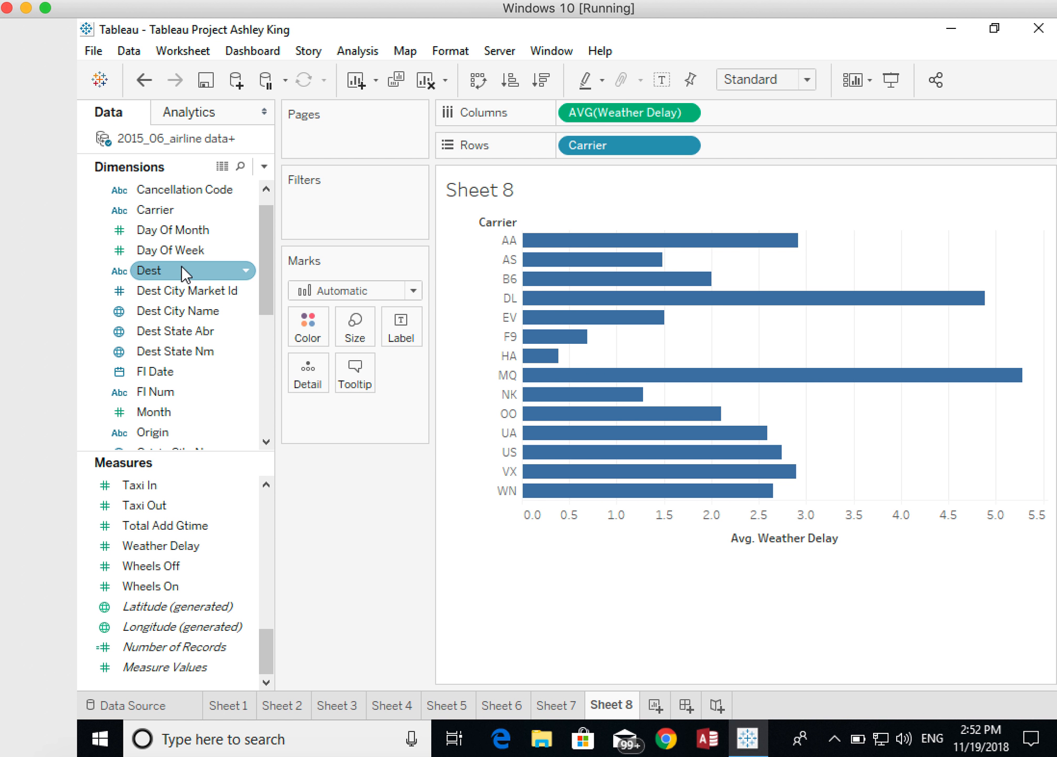
drag(166, 252, 757, 155)
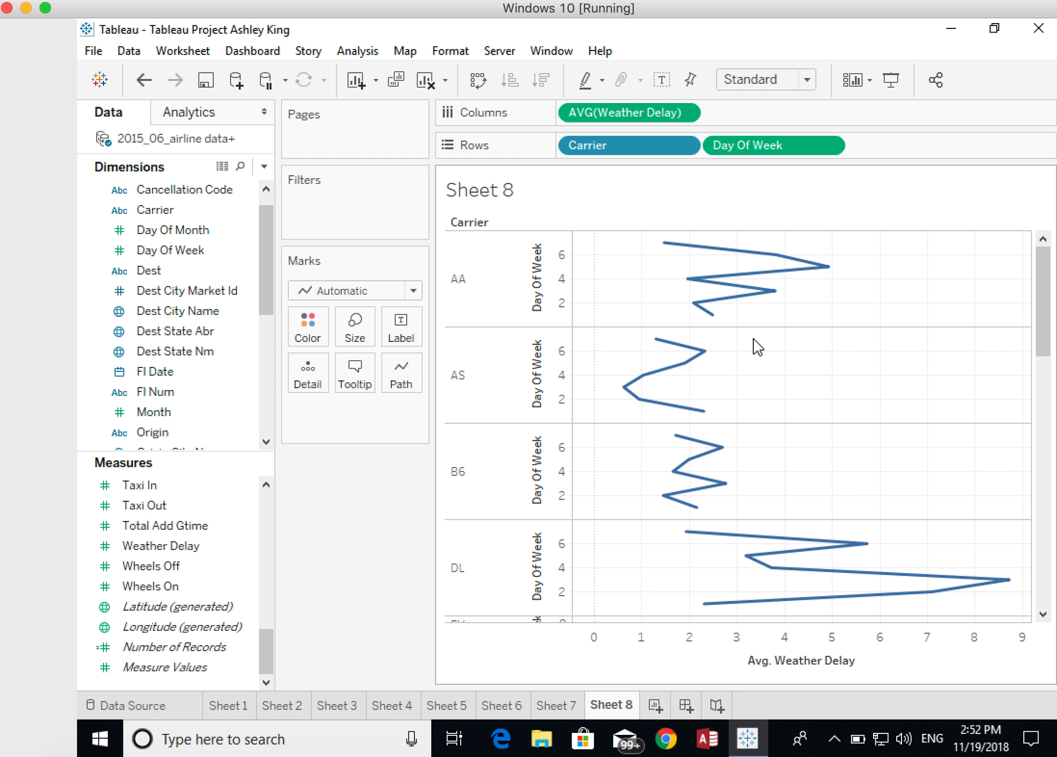
- Convert the view to a continuous lines chart of average weather delay by day of week
mouse_move(795, 282)
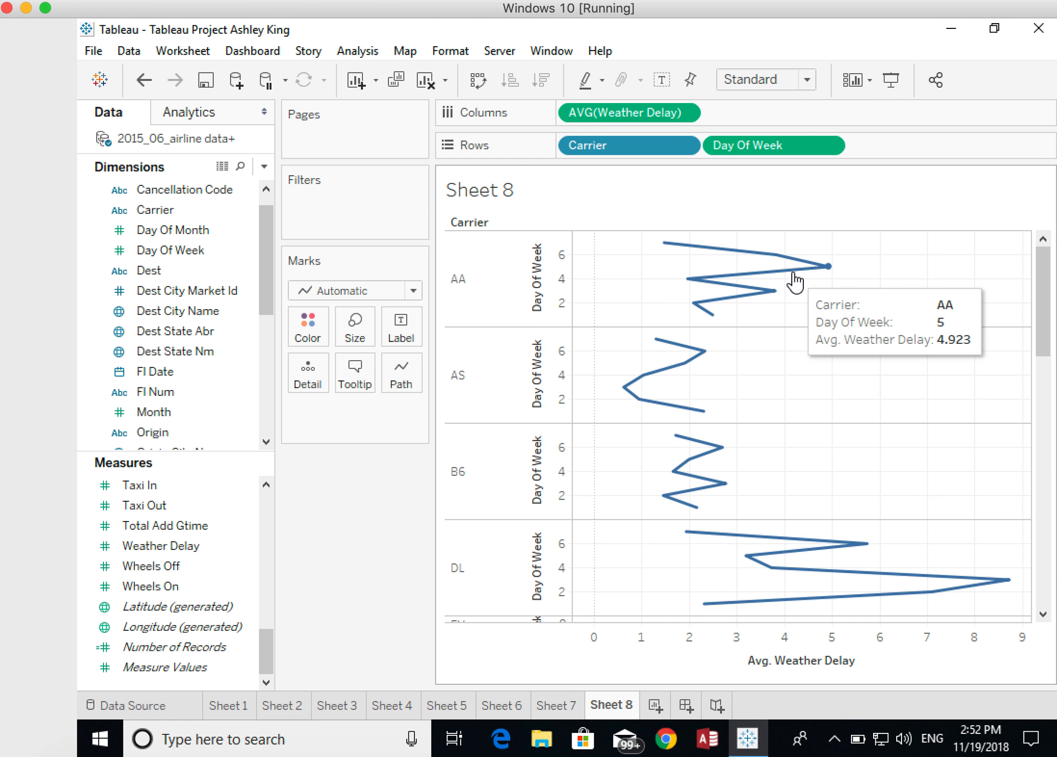
key(ctrl+1)
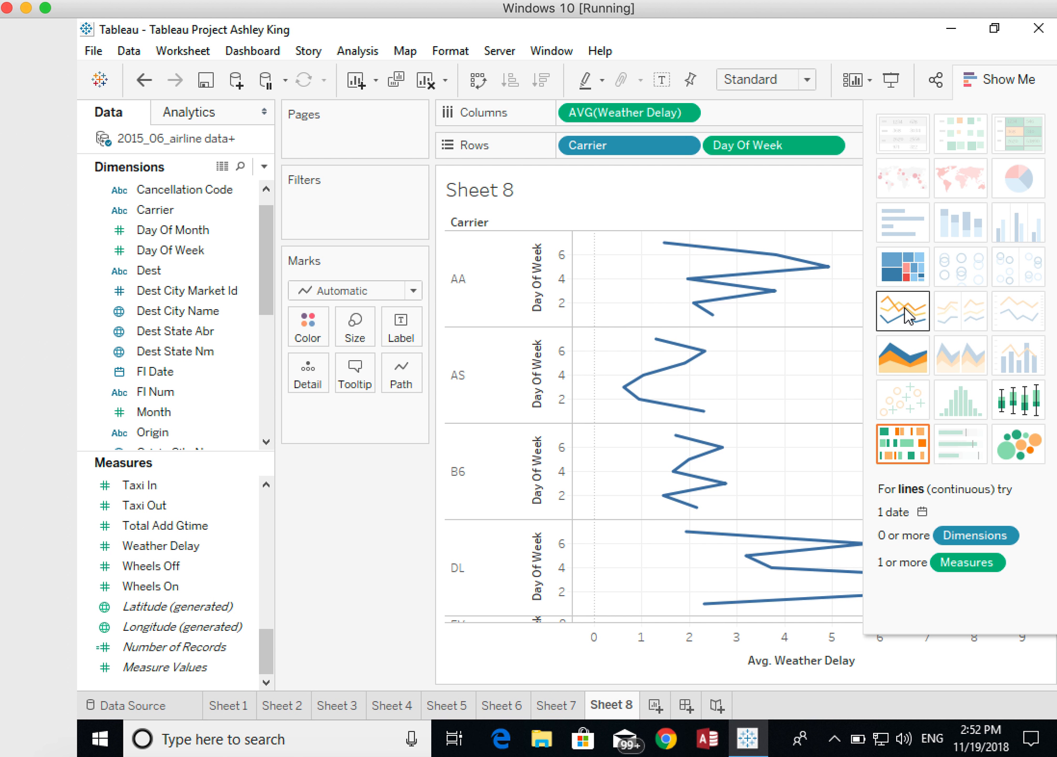
click(908, 318)
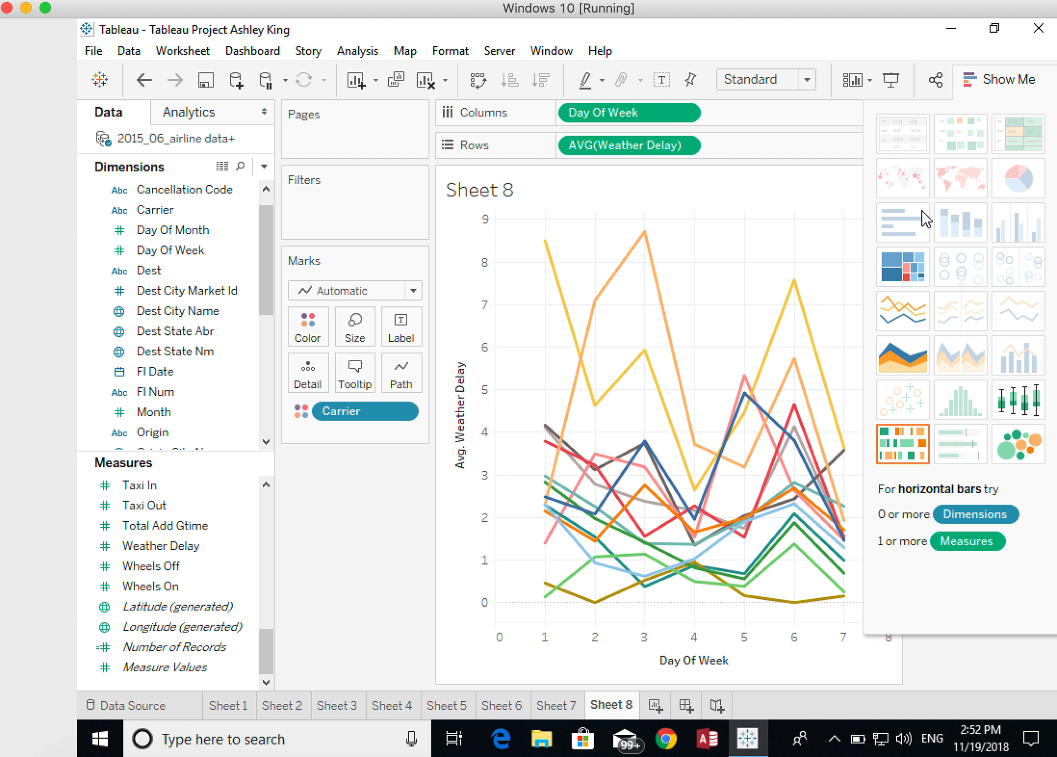
click(1007, 86)
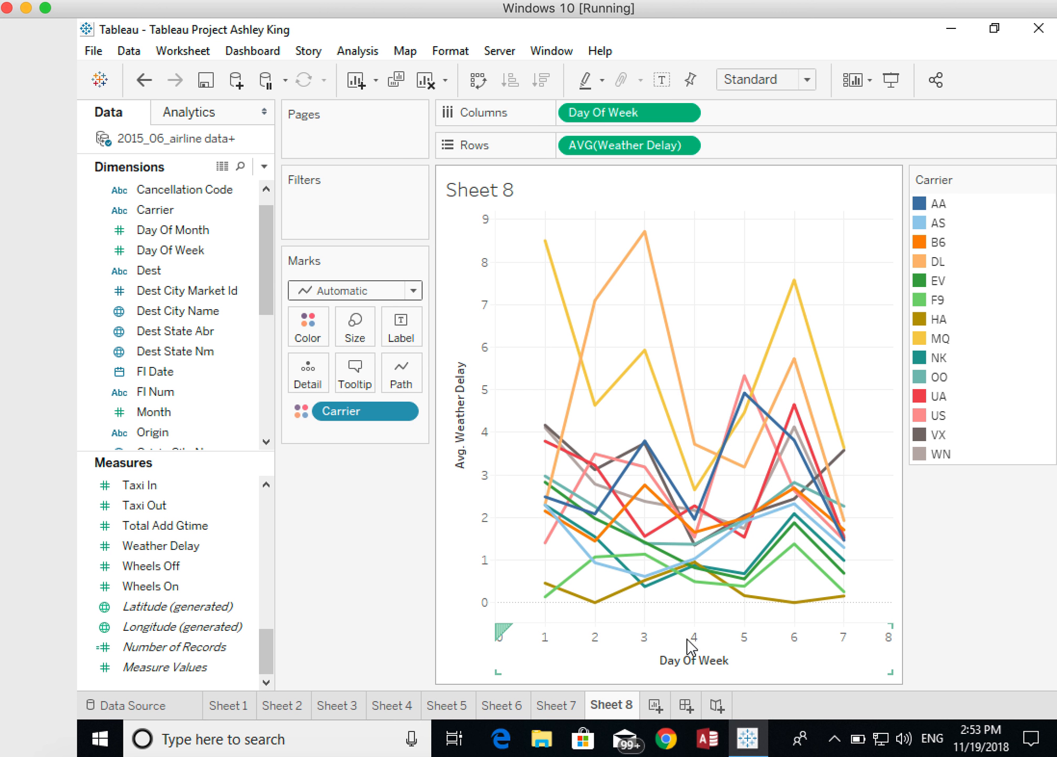
right_click(659, 639)
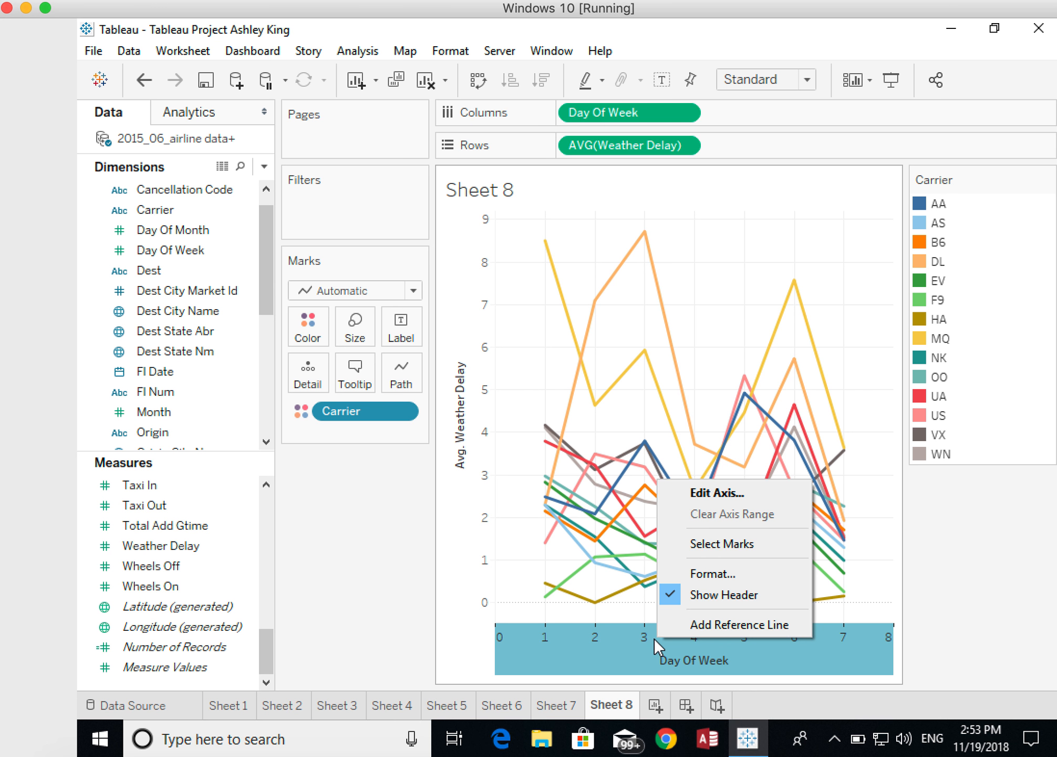
click(702, 496)
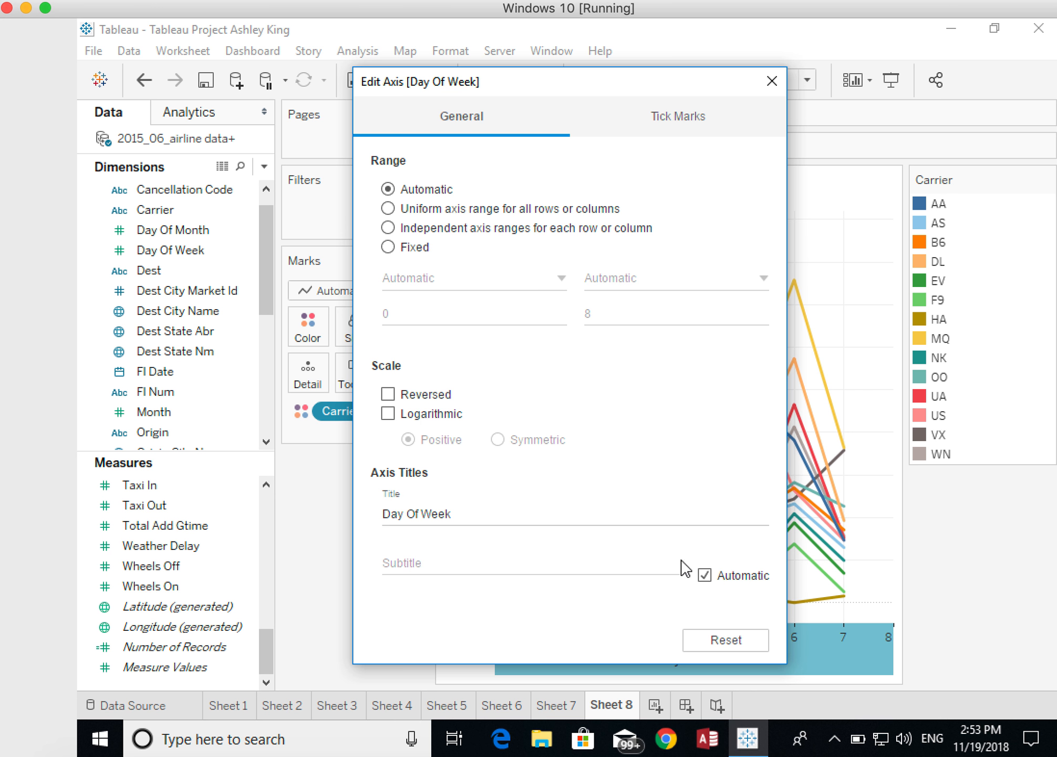
click(771, 82)
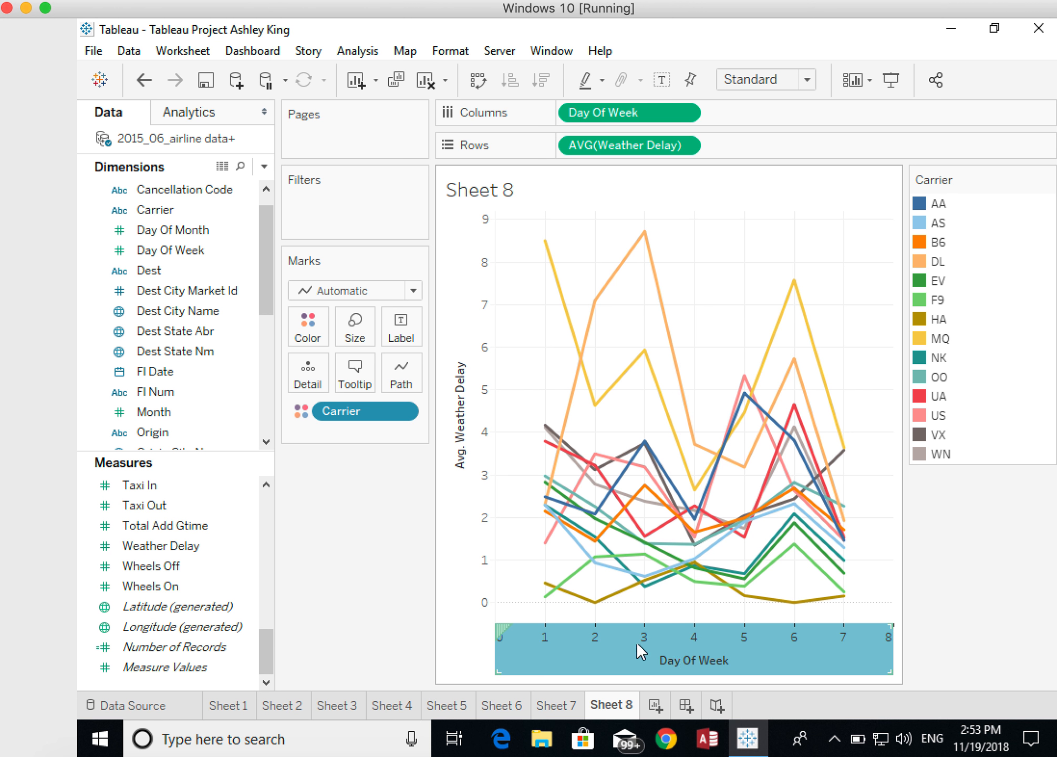
- Set the Day Of Week axis to a fixed range from 1 to 7
right_click(665, 646)
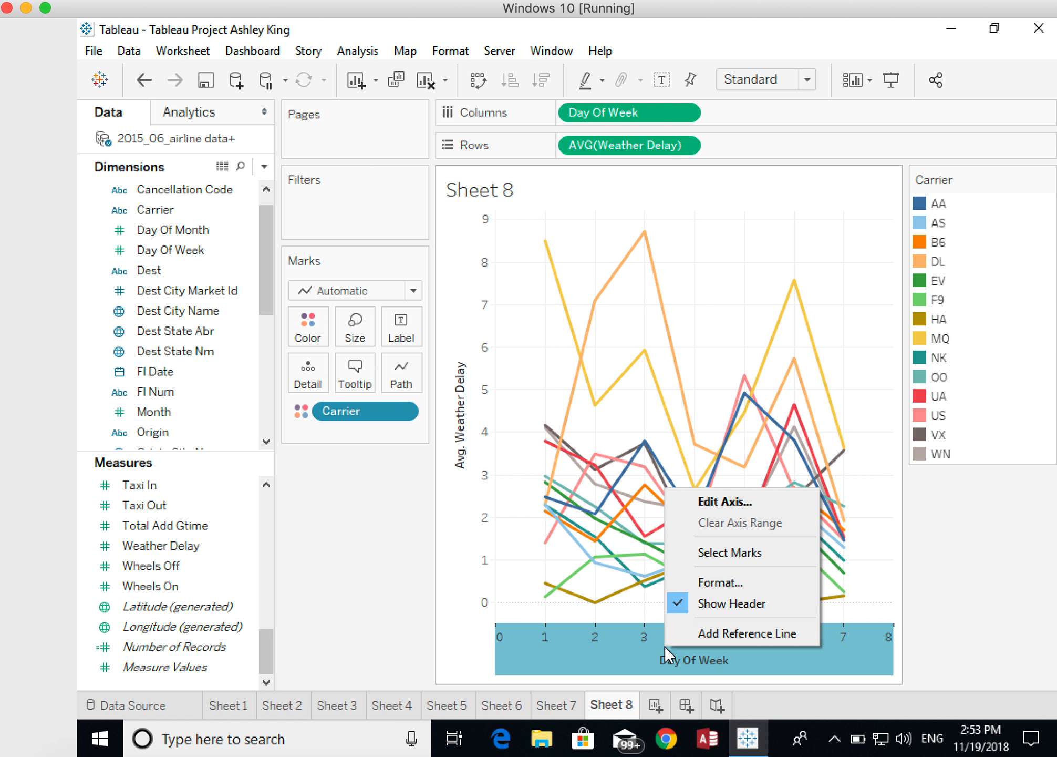
click(705, 507)
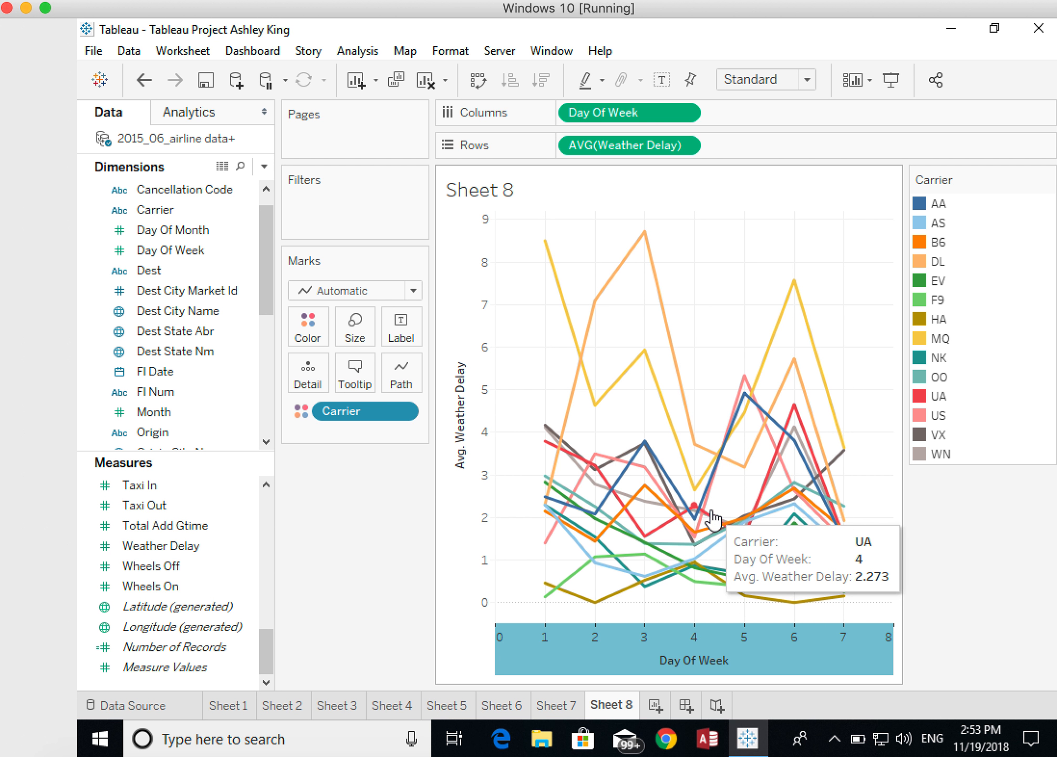
click(389, 247)
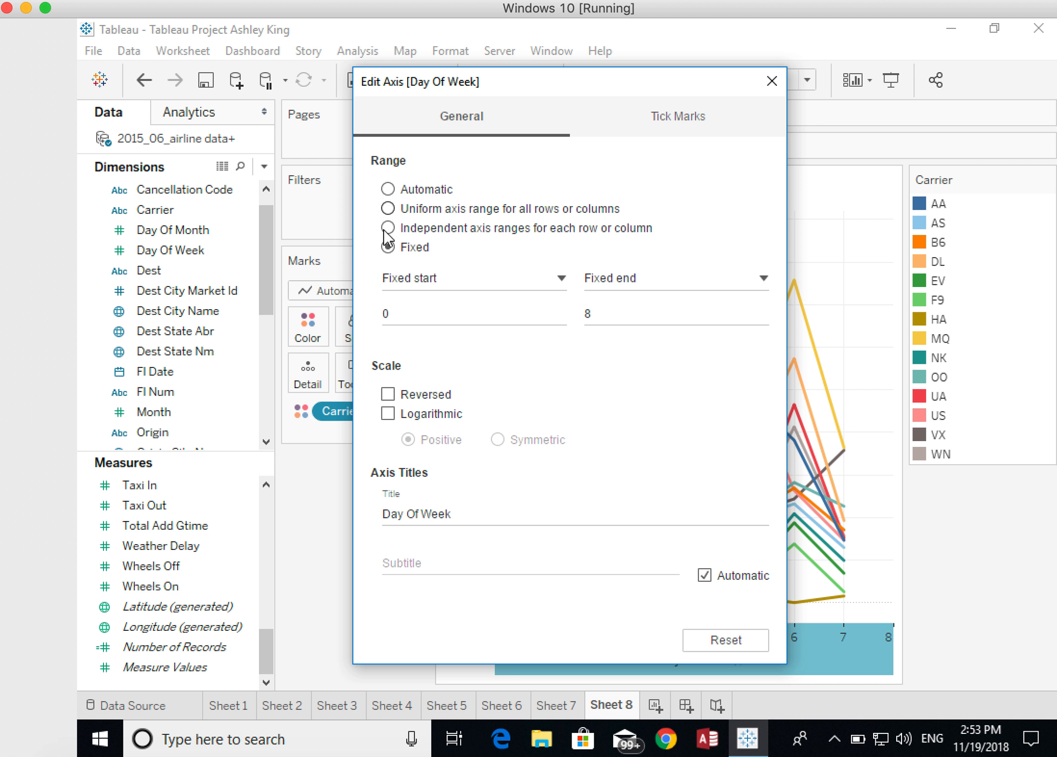
click(392, 317)
click(589, 313)
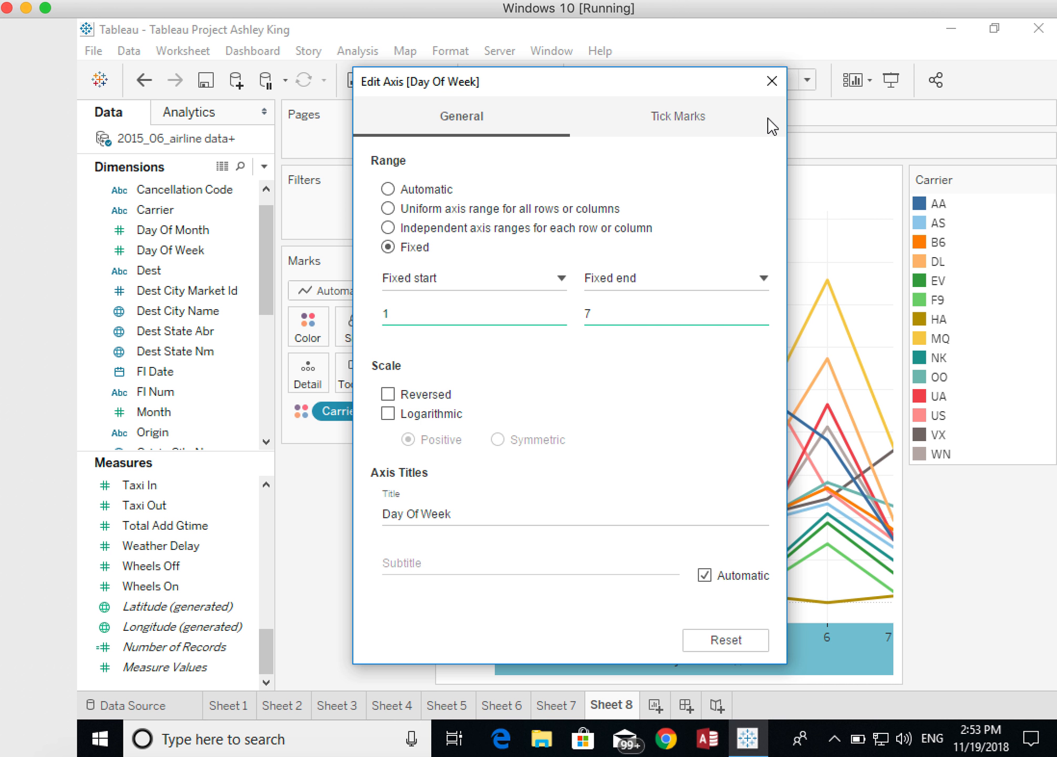
click(773, 85)
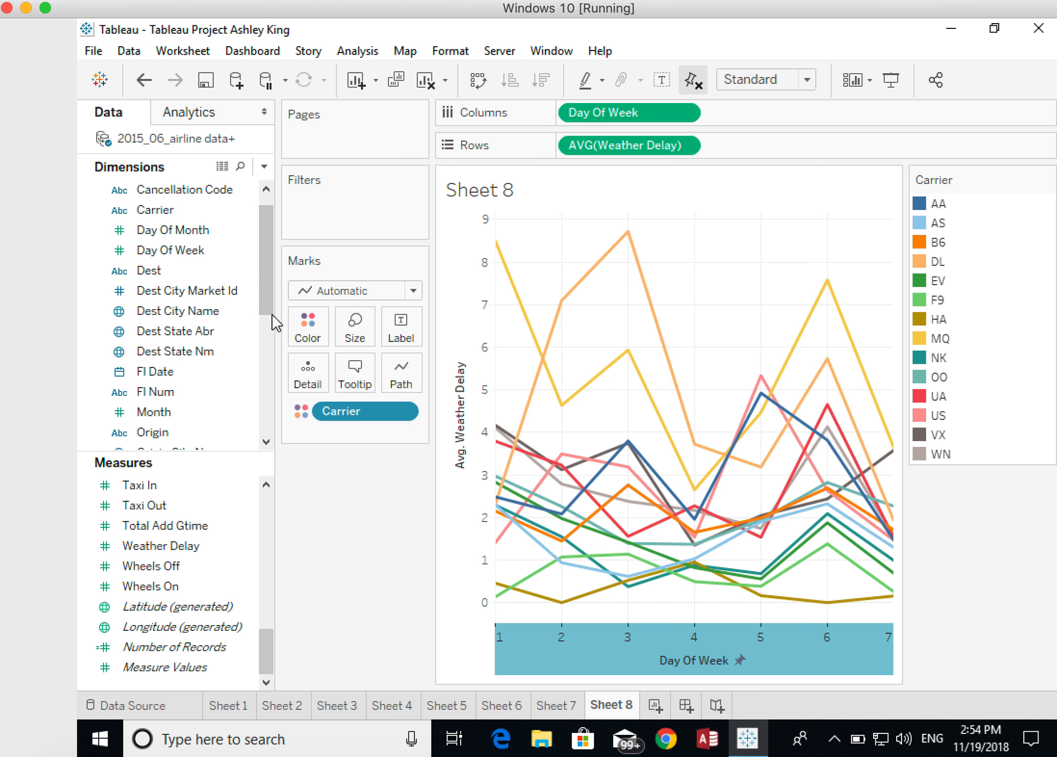
- Colour the weather delay lines by Airline Name from airlinecodes.csv instead of Carrier
drag(267, 289, 263, 360)
drag(175, 401, 347, 408)
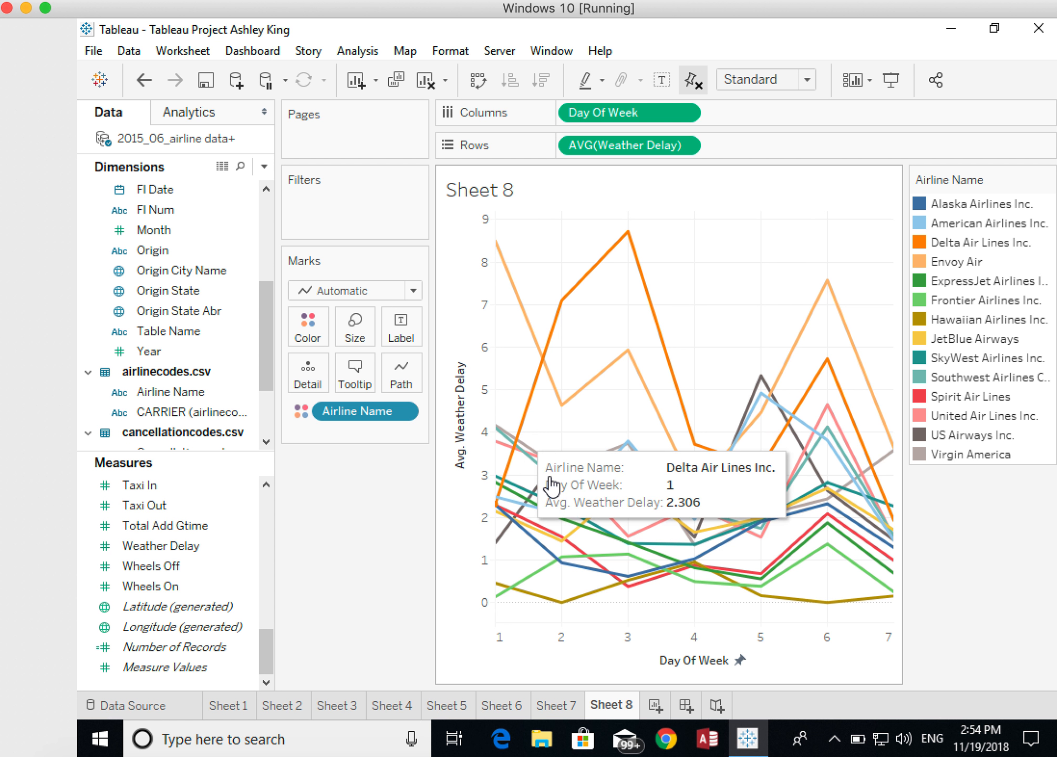
- In a new worksheet, put Origin State on Columns and Legend from cancellationcodes.csv on Rows, widening the Legend column to show full labels
click(657, 706)
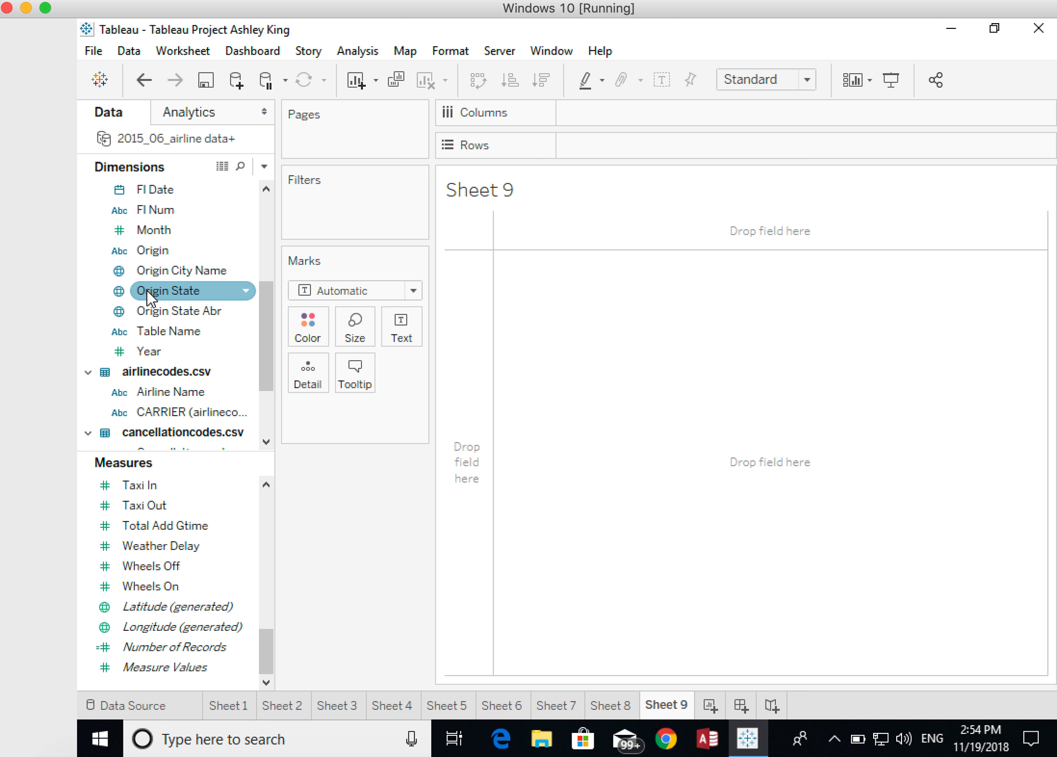
drag(146, 290, 601, 109)
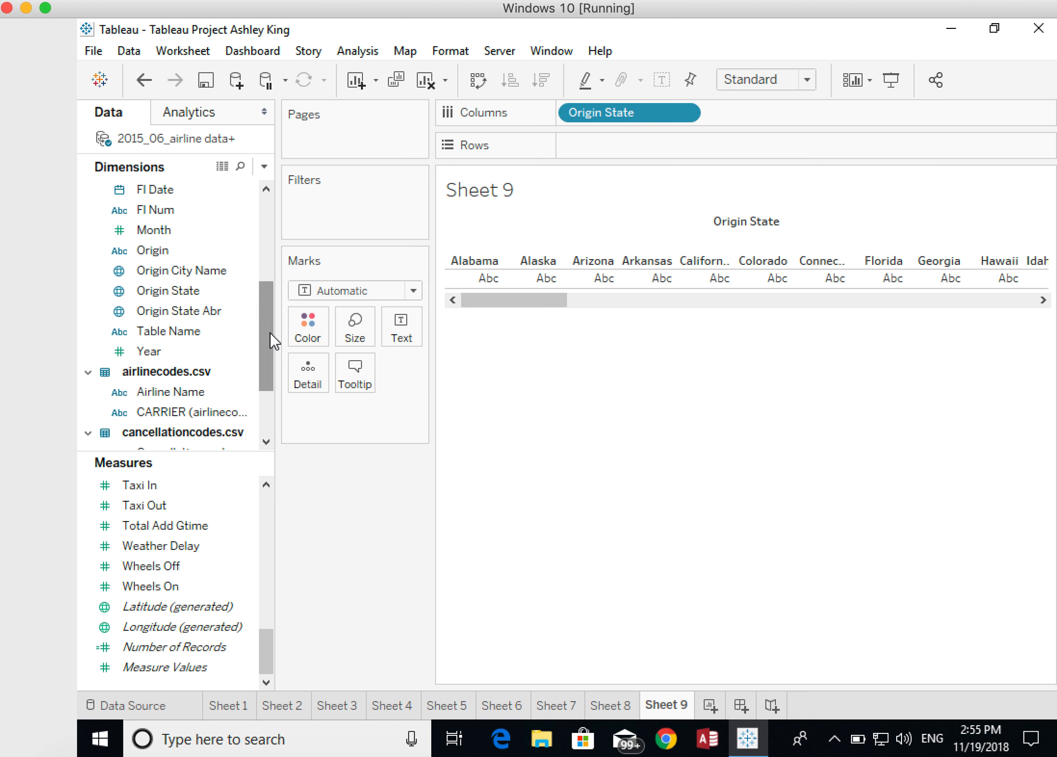
drag(270, 331, 267, 375)
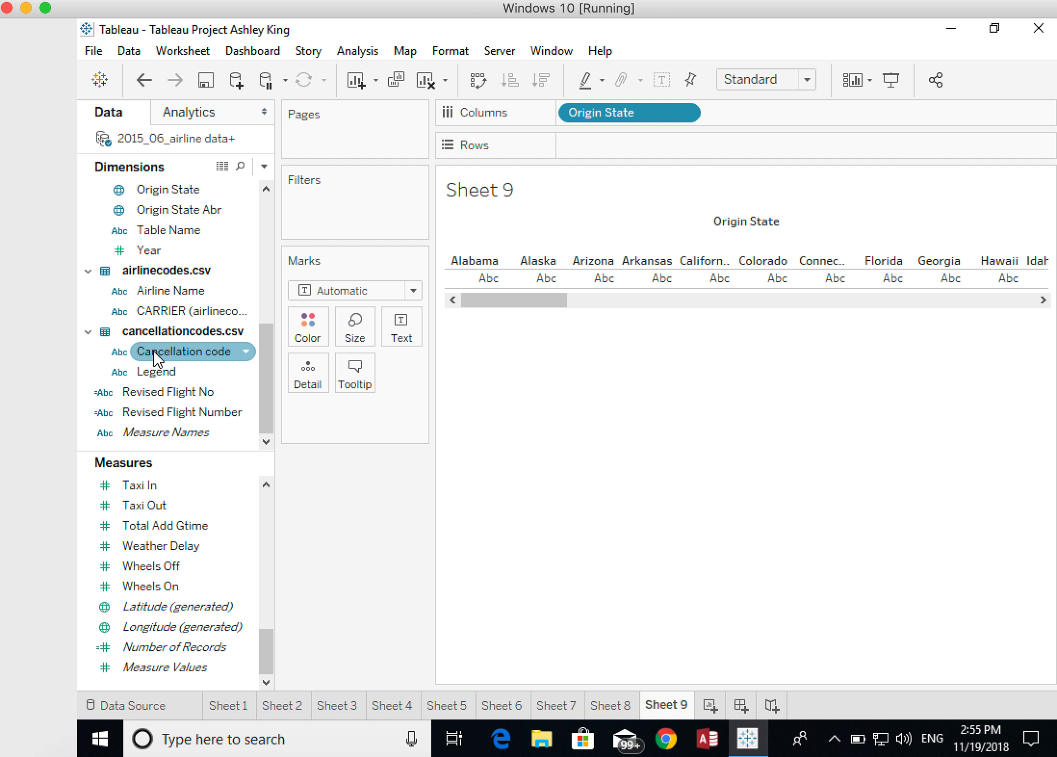
drag(154, 371, 609, 141)
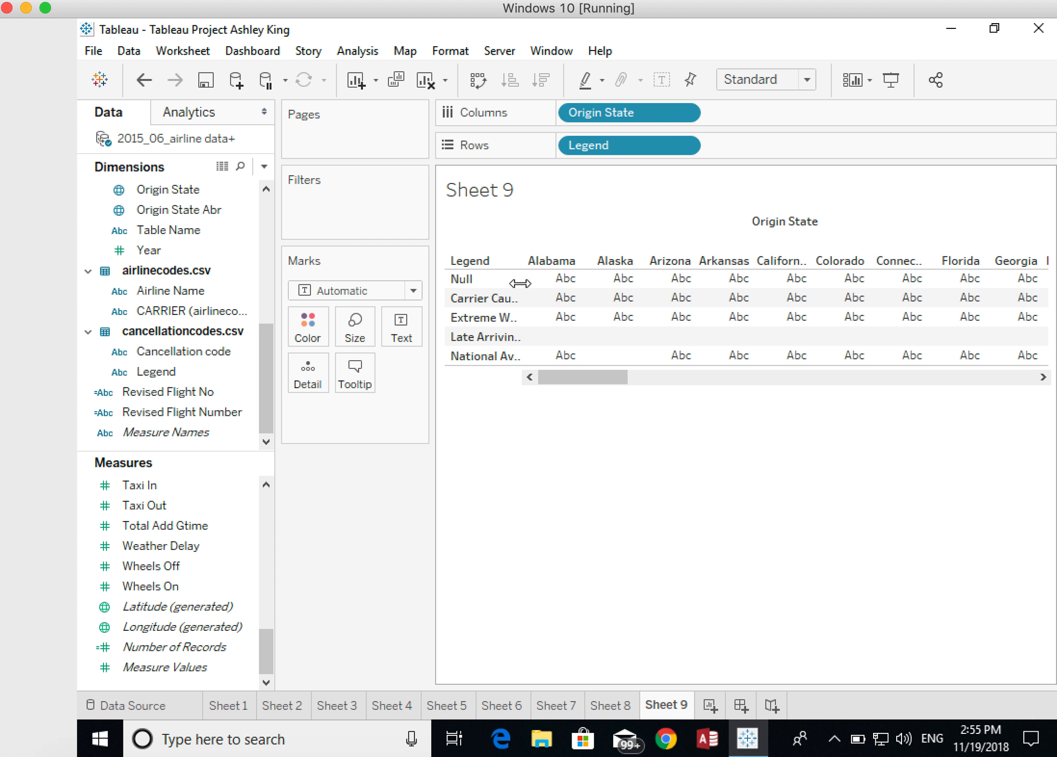
drag(522, 279, 596, 279)
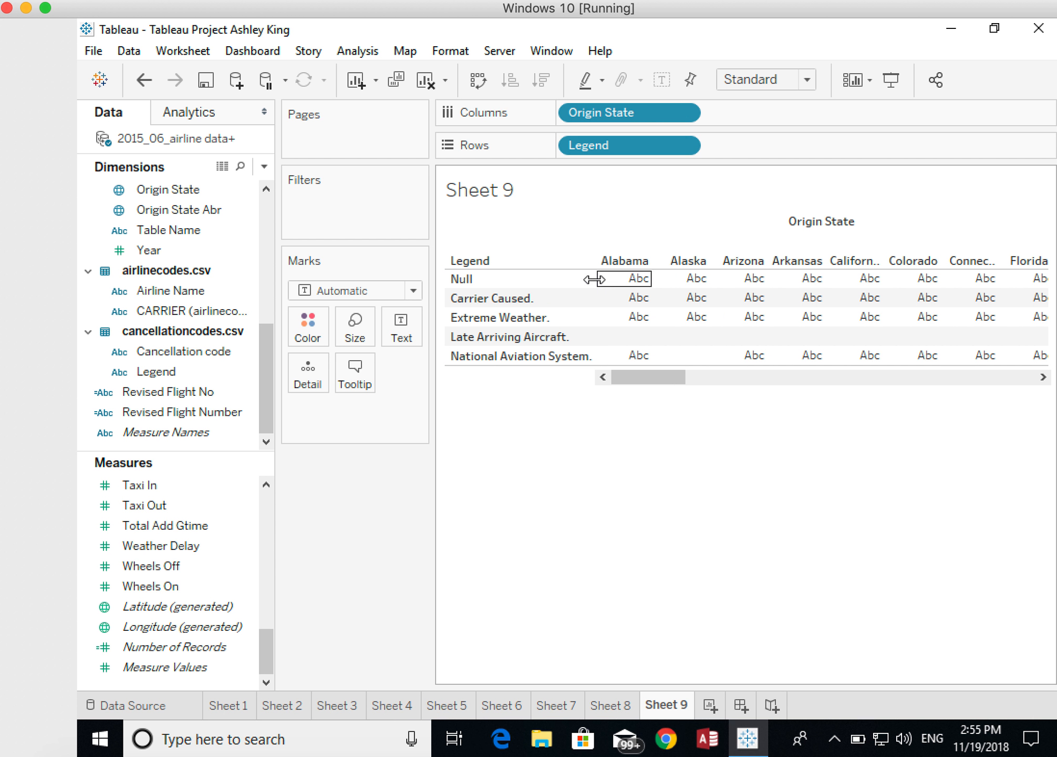
drag(595, 278, 617, 279)
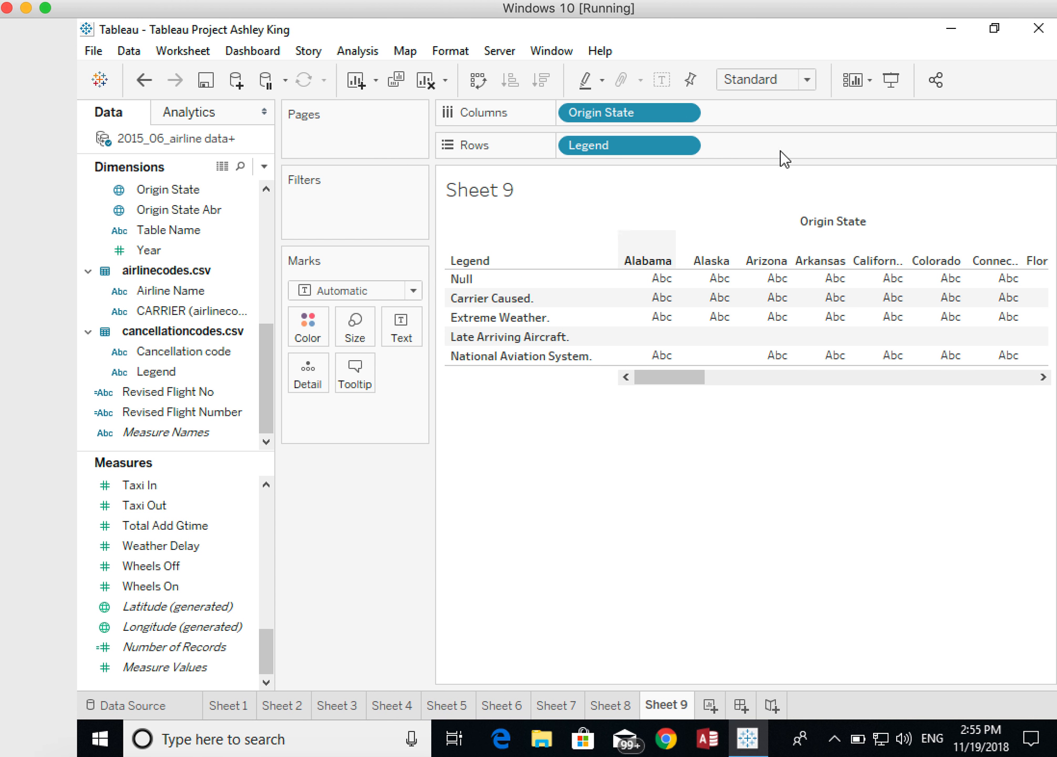
- Convert the cancellation table to a symbol map and filter Legend to include only National Aviation System
key(ctrl+1)
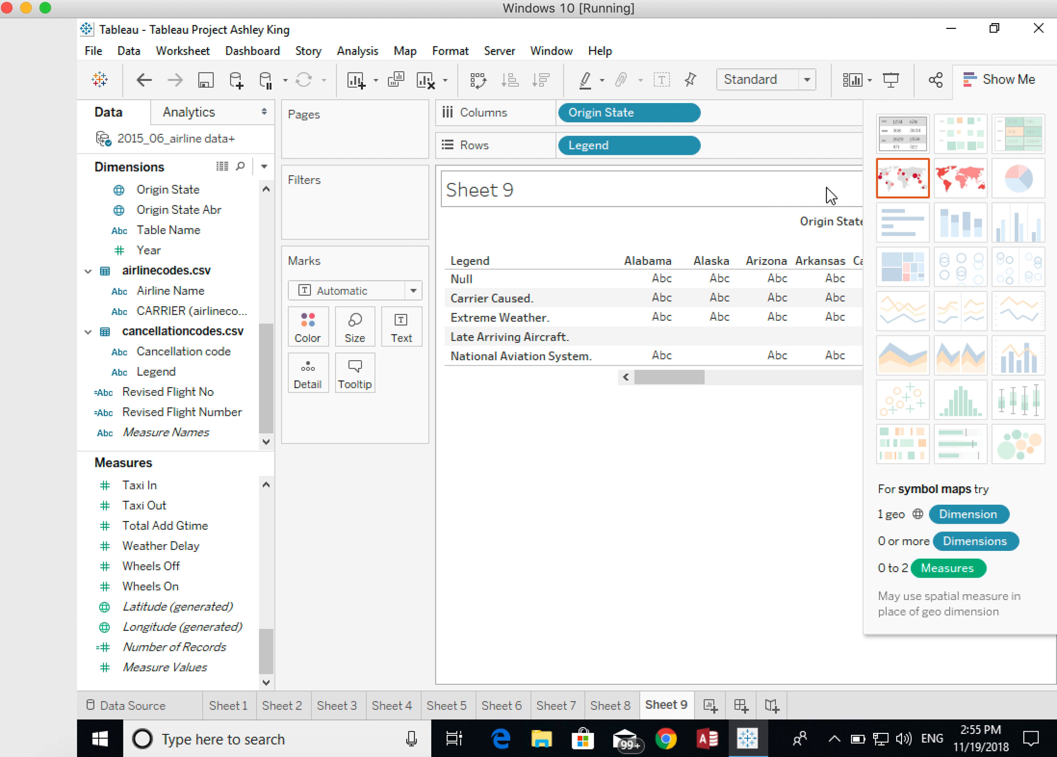
click(900, 185)
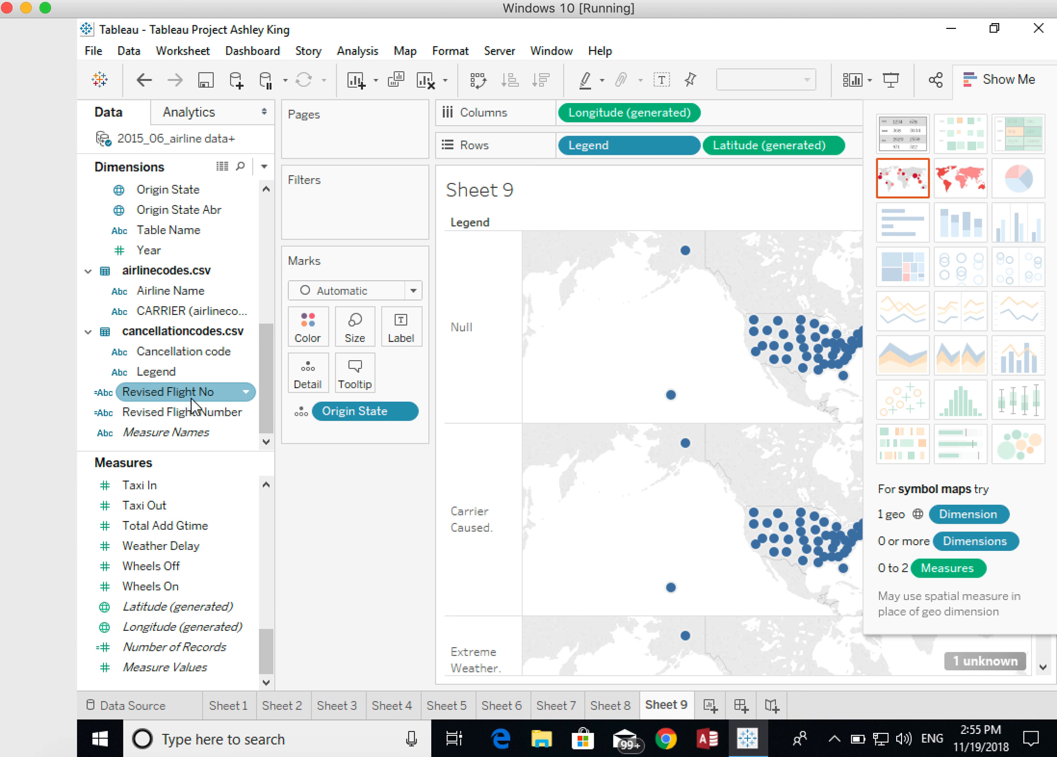
drag(168, 373, 326, 221)
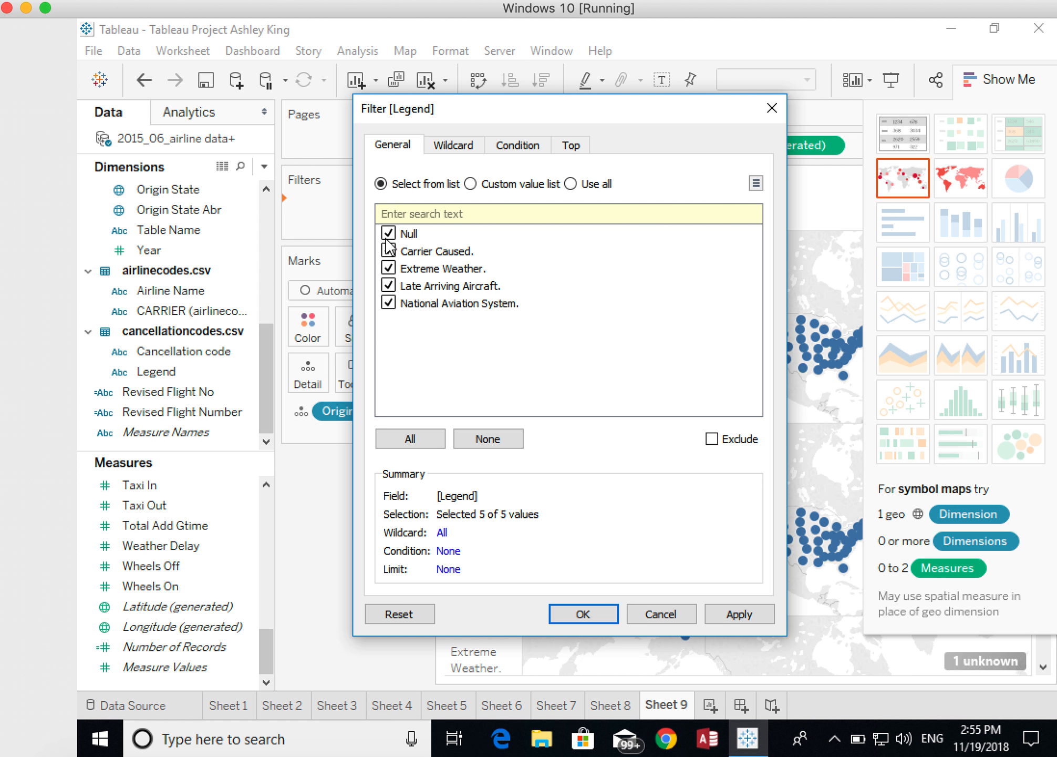
click(390, 234)
click(389, 252)
click(601, 617)
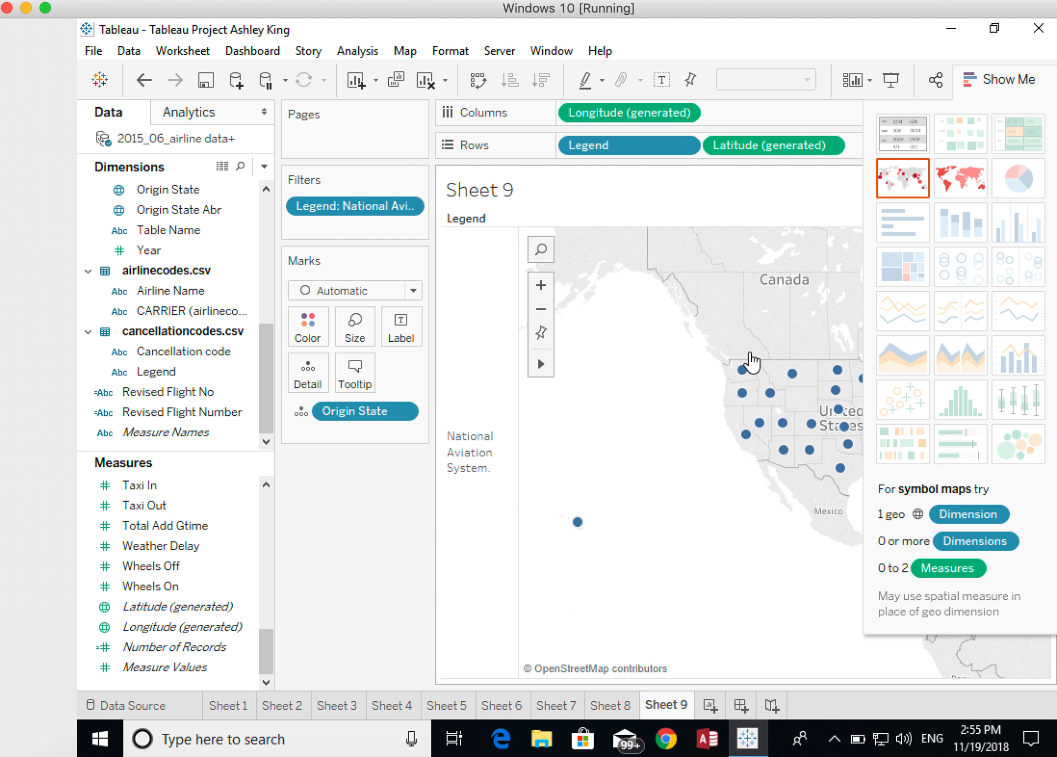
click(998, 76)
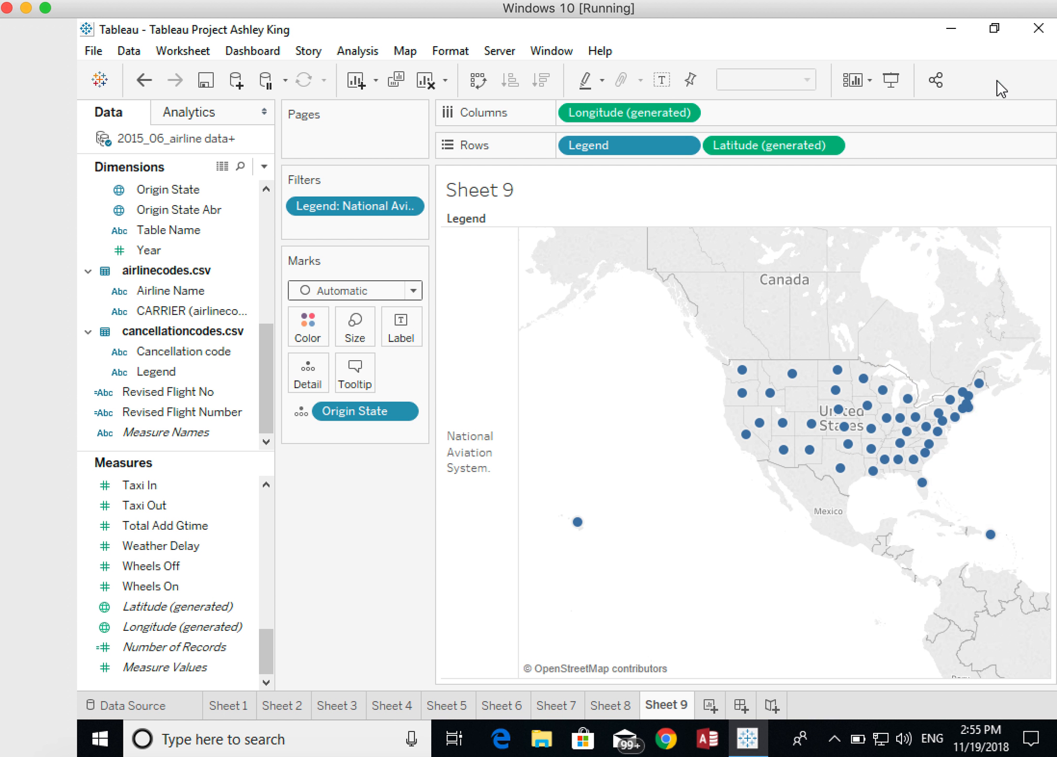
mouse_move(905, 448)
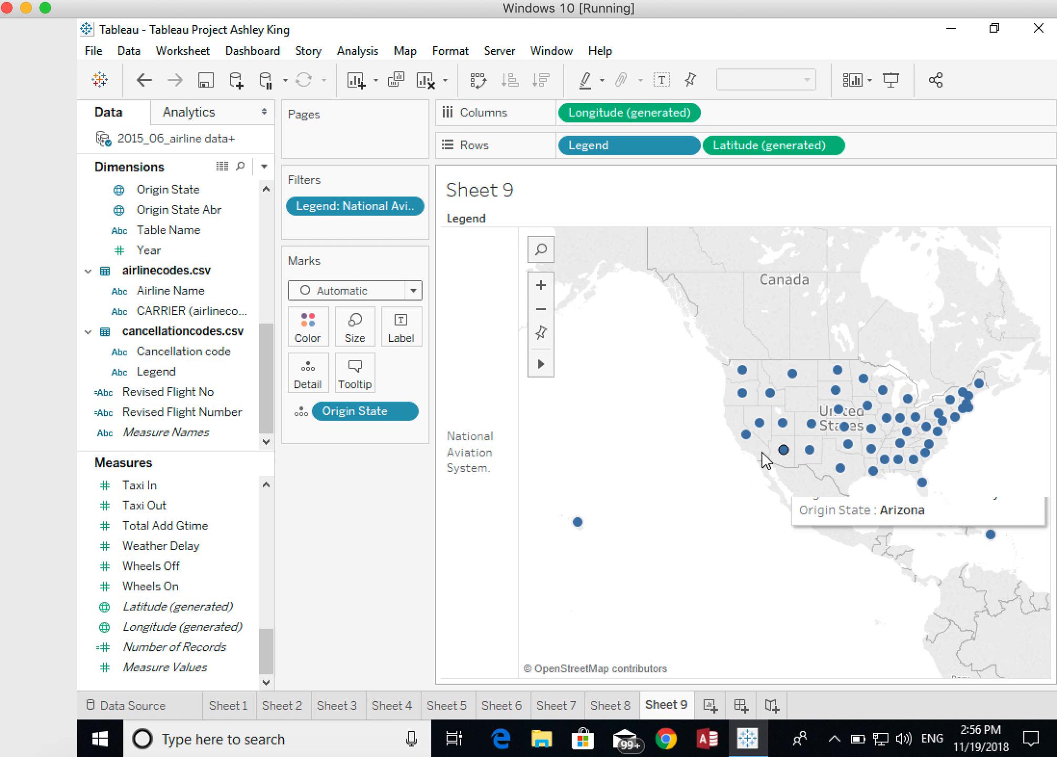
- Encode Origin State as mark size on the National Aviation System symbol map
click(302, 415)
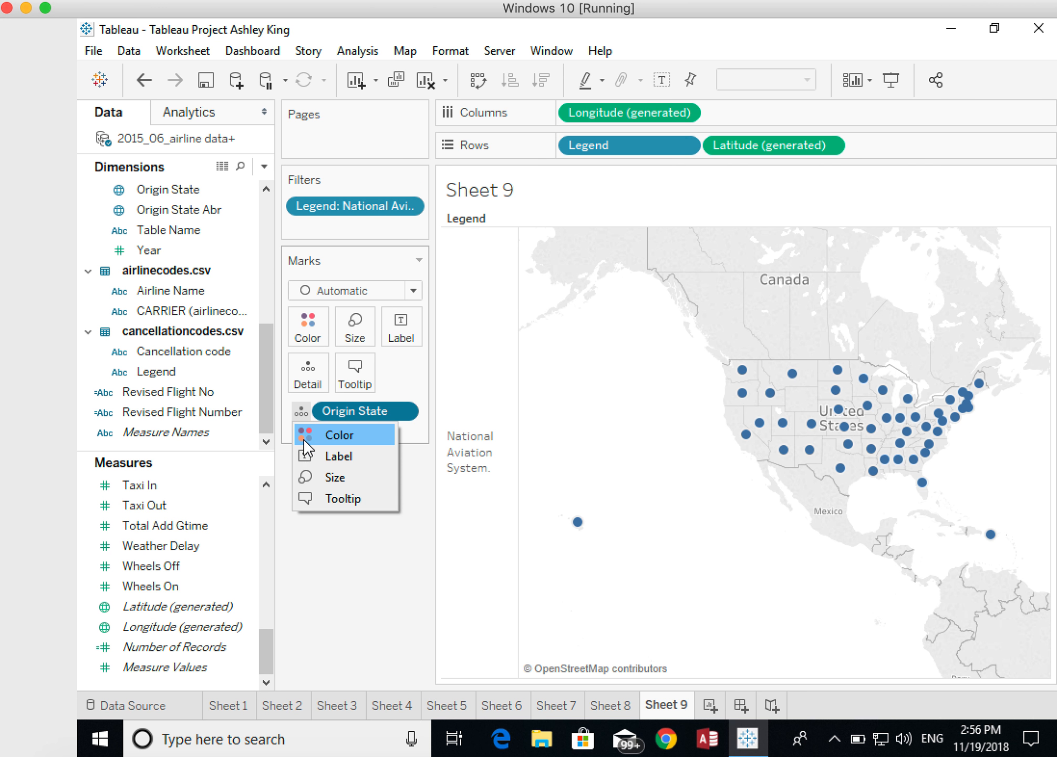
click(306, 476)
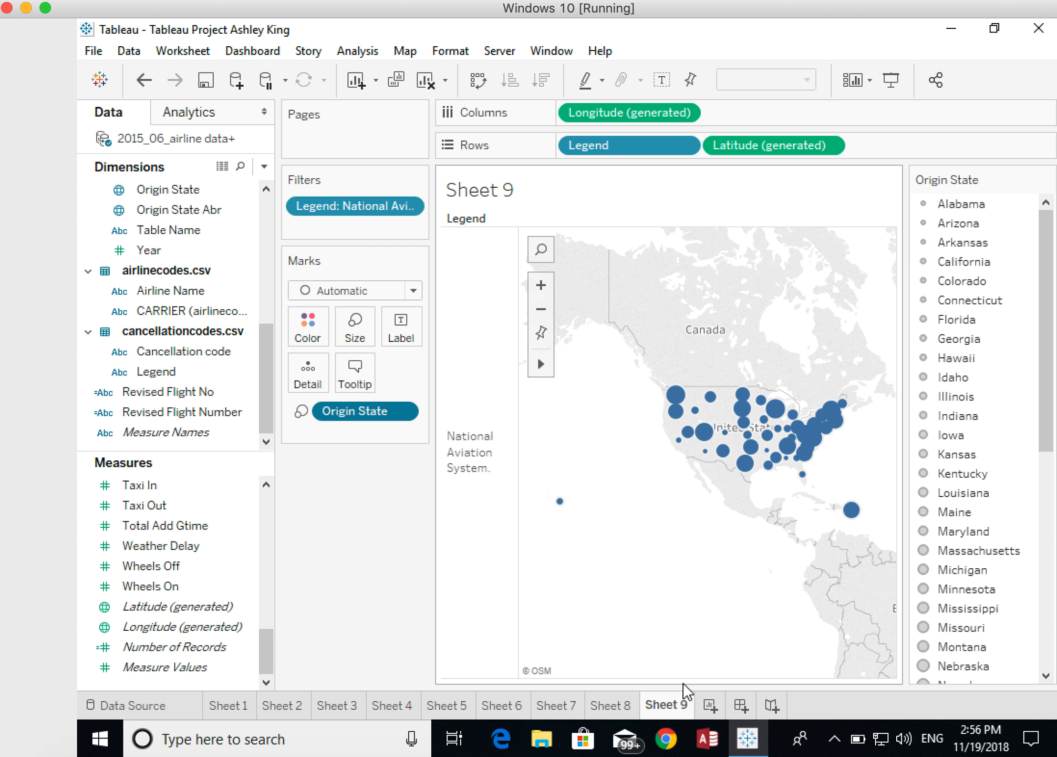
- In a new worksheet, put Air Time on Columns and aggregate it as an average
click(711, 706)
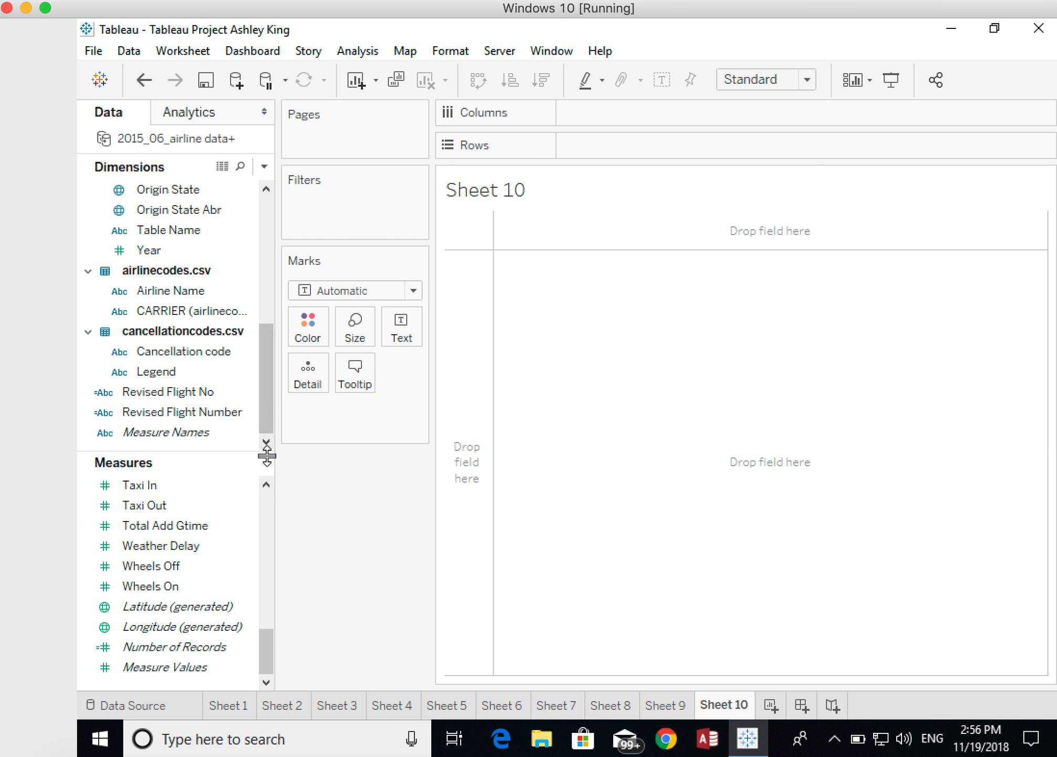
drag(267, 645, 256, 507)
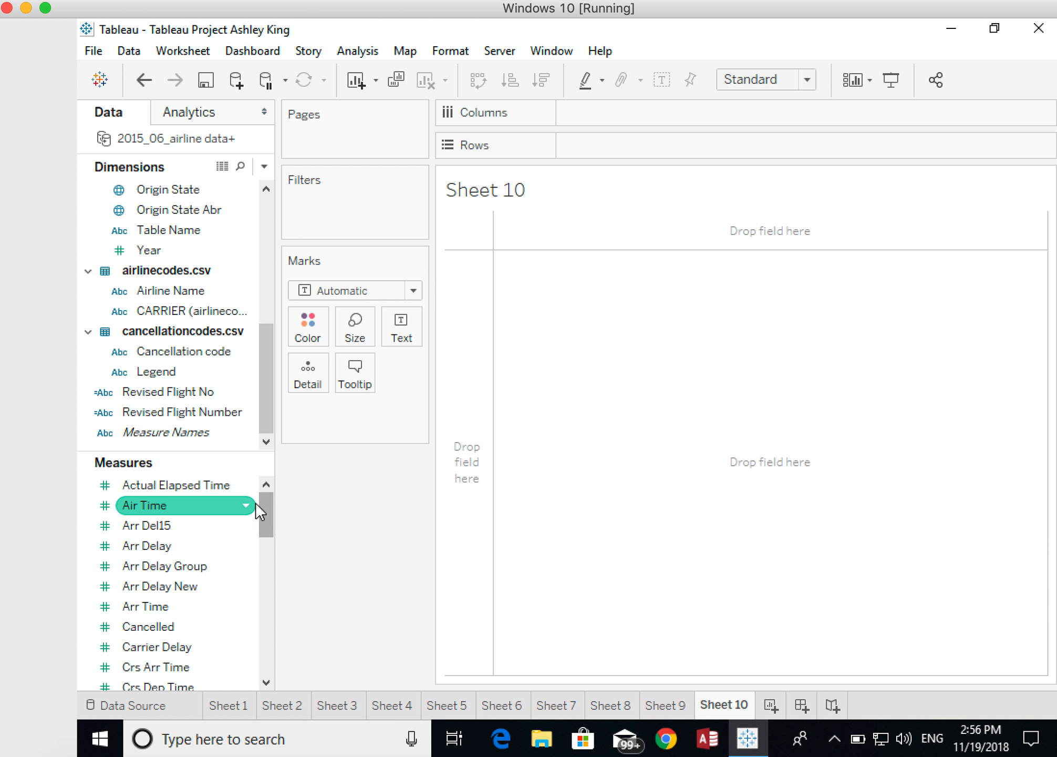
drag(141, 514, 587, 112)
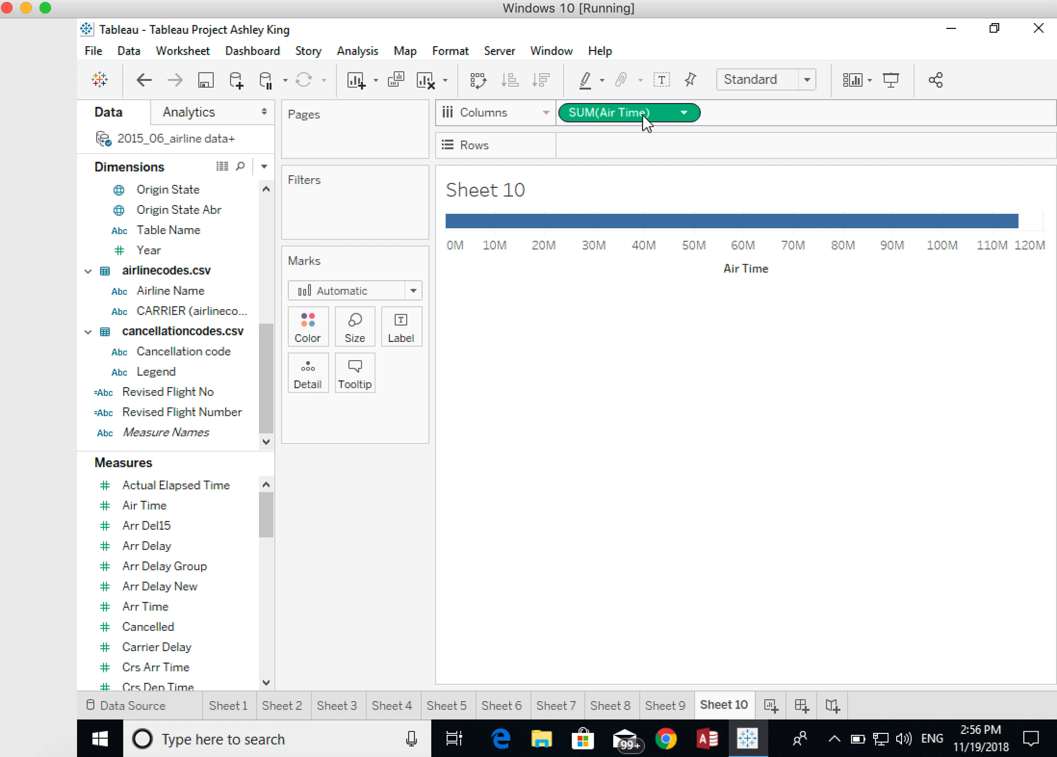
click(685, 112)
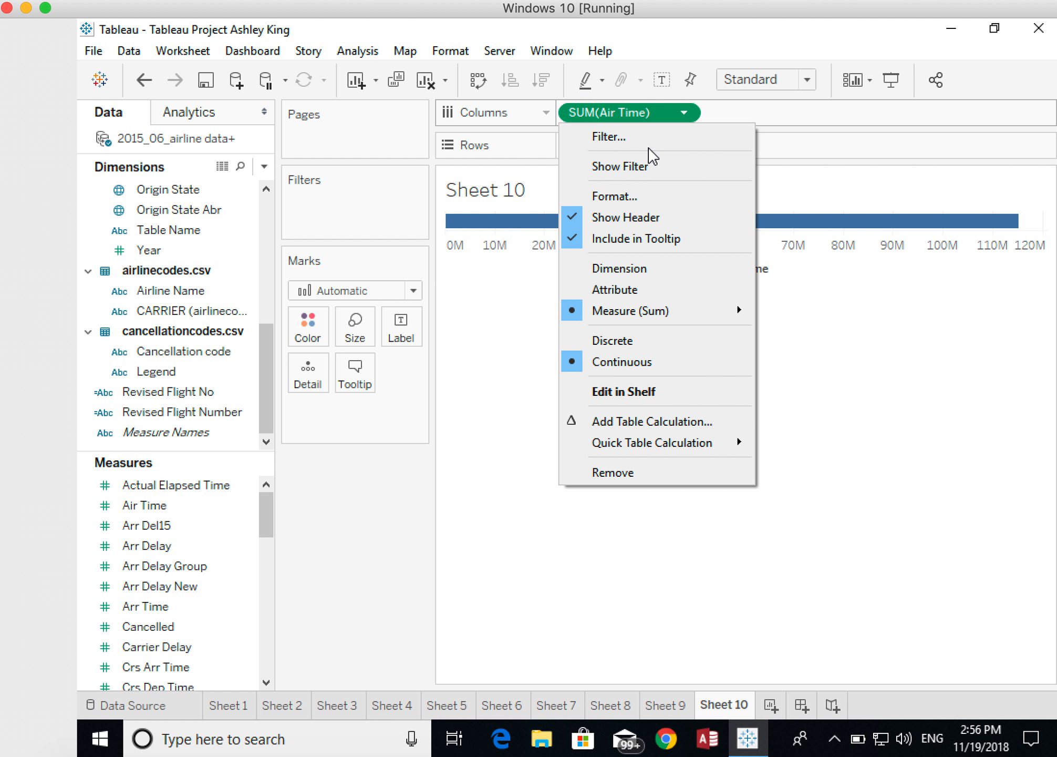
mouse_move(659, 310)
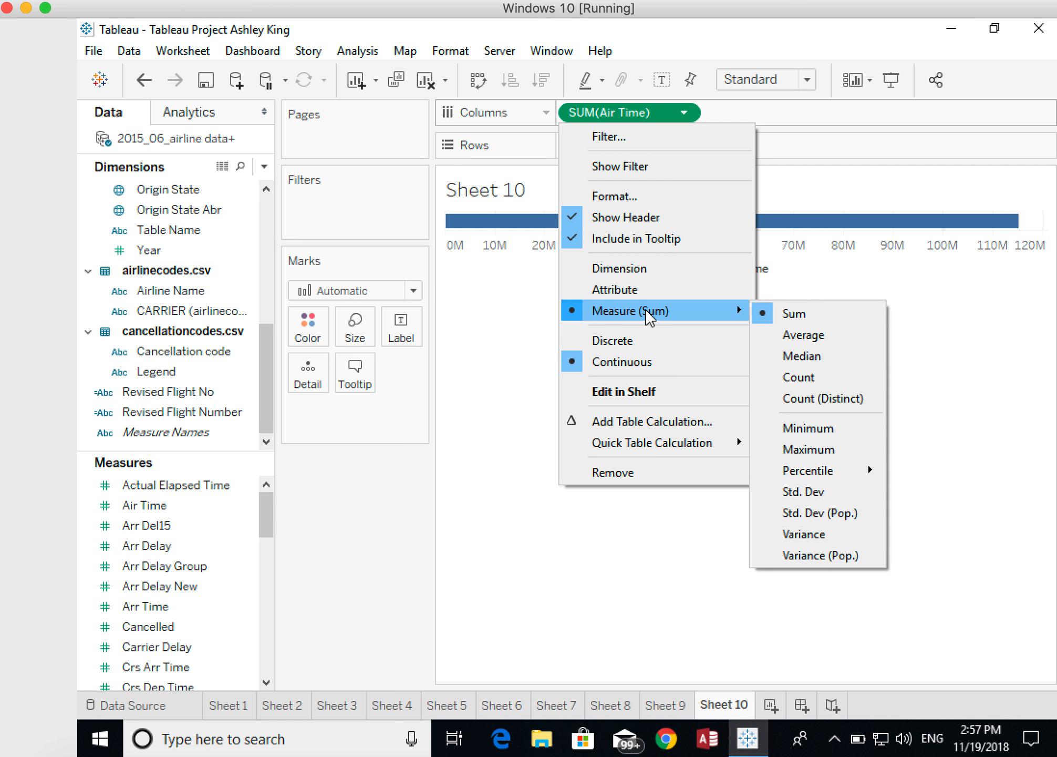
click(794, 335)
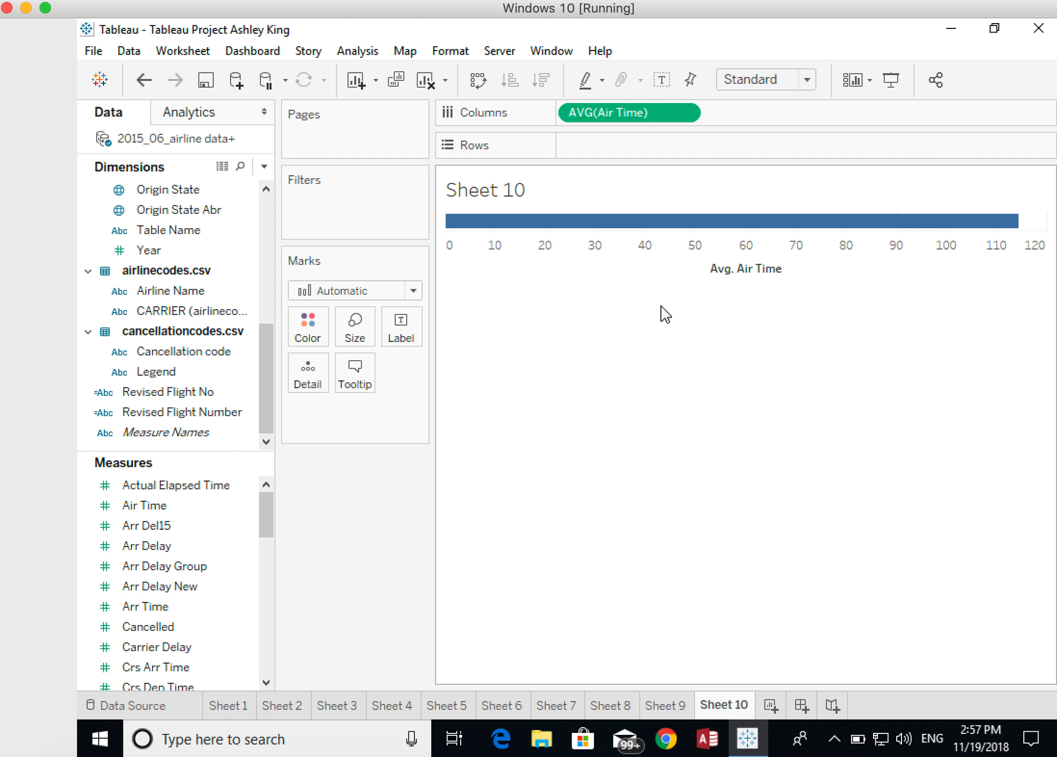
- Add Origin City Name to Rows and convert the average air time bar chart to a text table
click(188, 254)
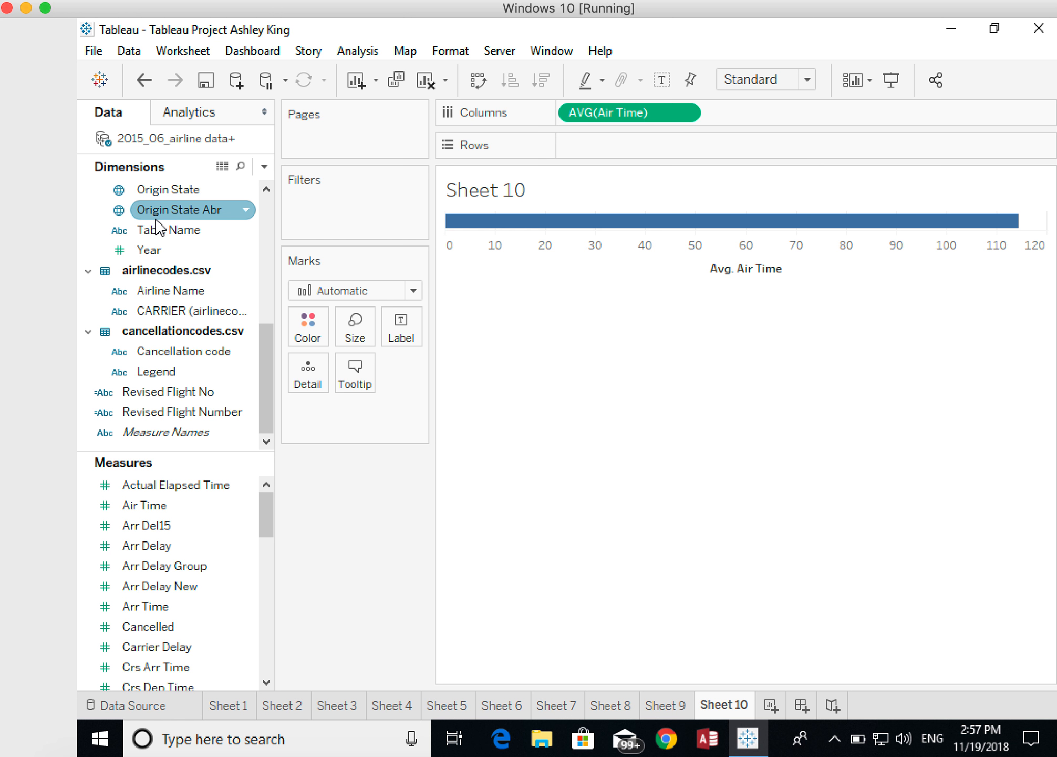
click(266, 190)
click(266, 190)
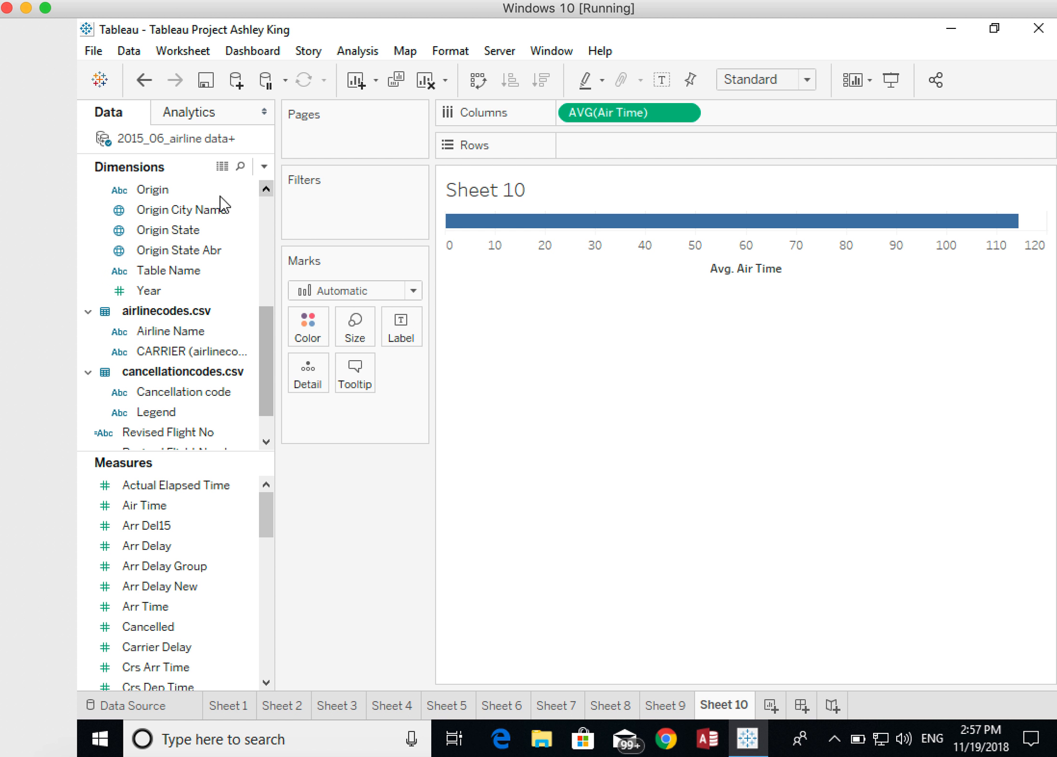
drag(167, 221, 559, 156)
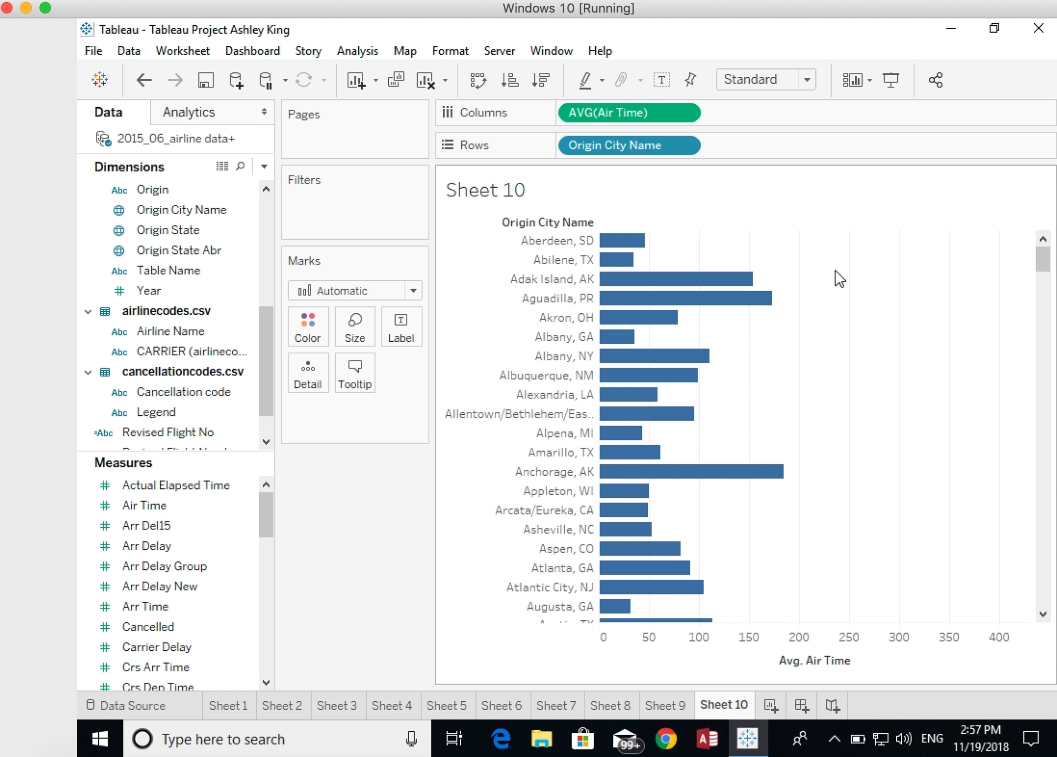
key(ctrl+1)
click(902, 141)
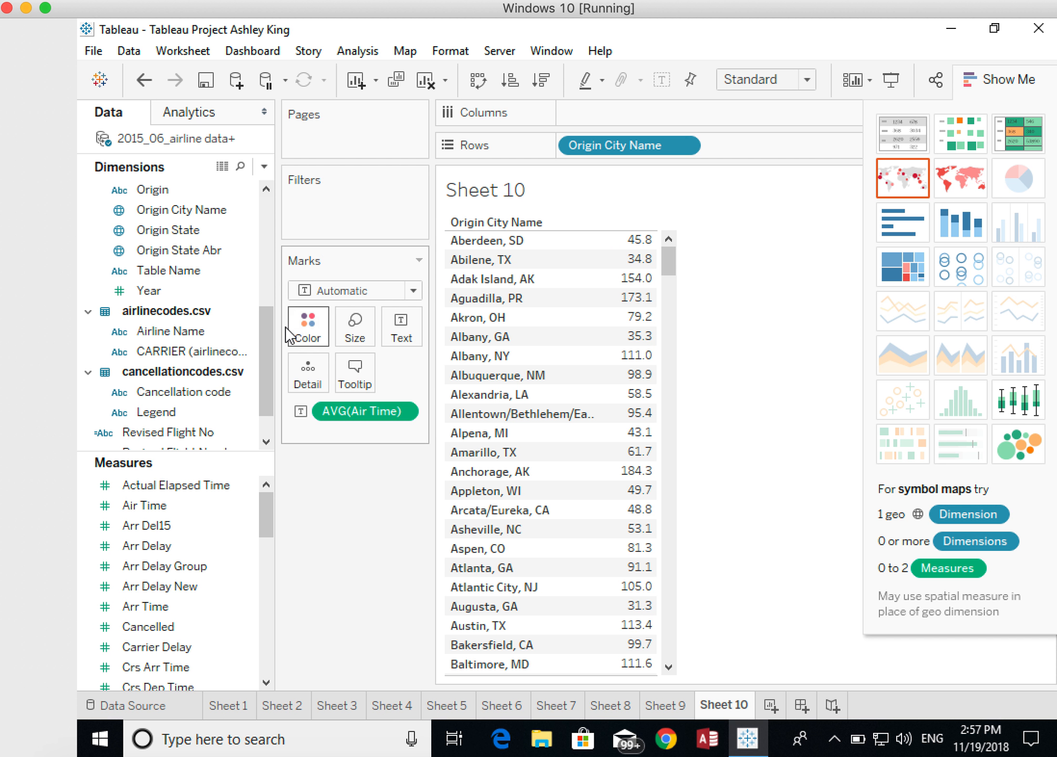
- Add Fl Num to Rows after Origin City Name, including all of its members
click(248, 394)
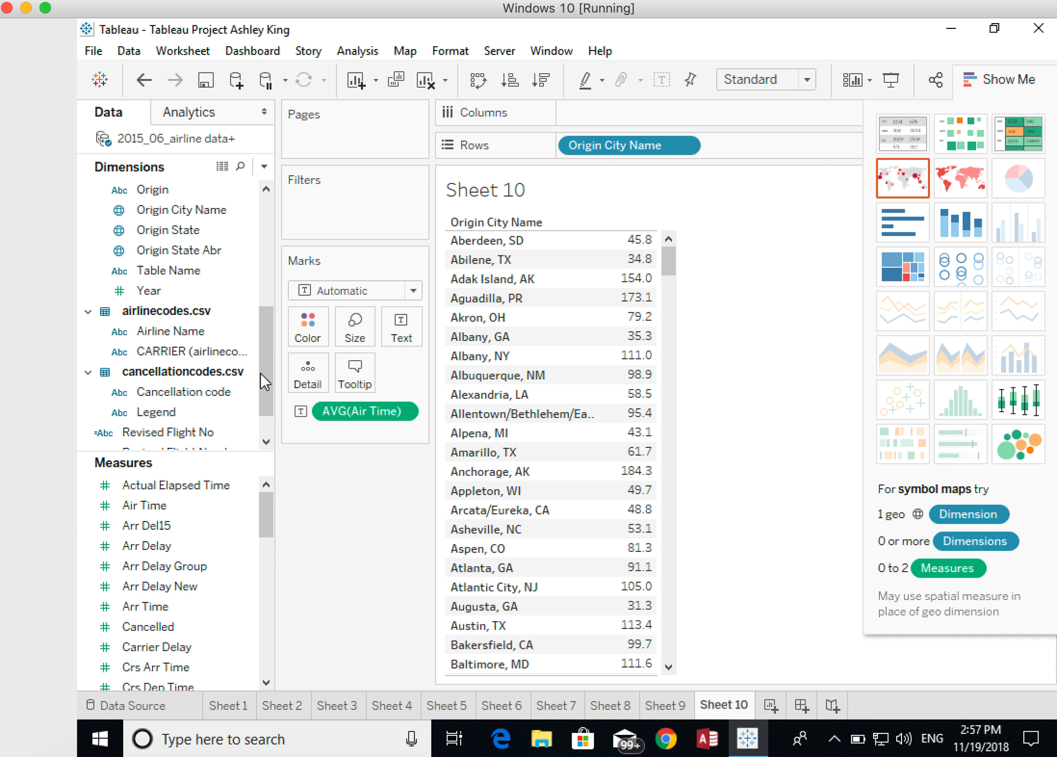
drag(266, 365, 271, 318)
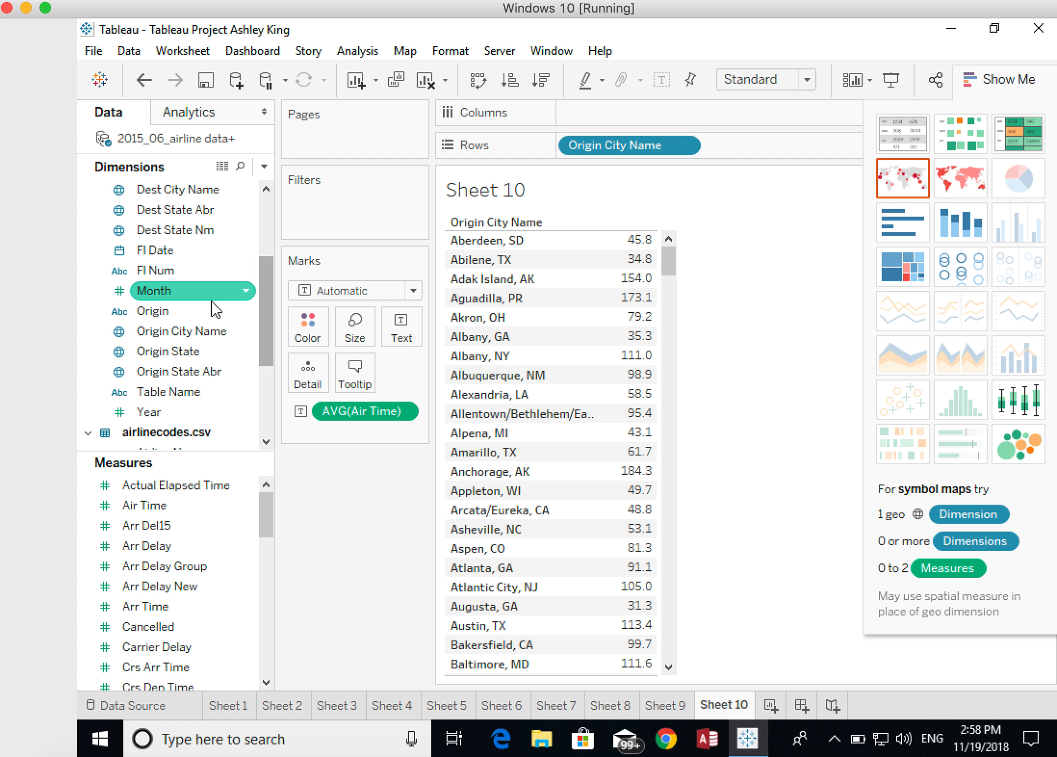
drag(156, 270, 731, 148)
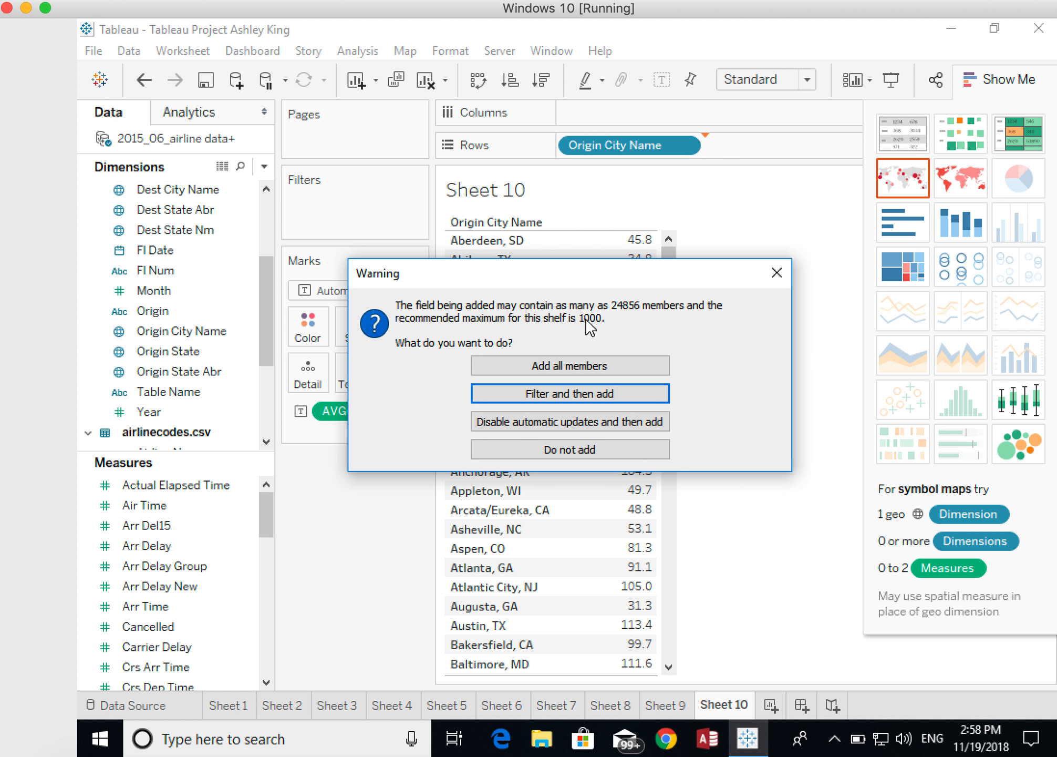
click(571, 365)
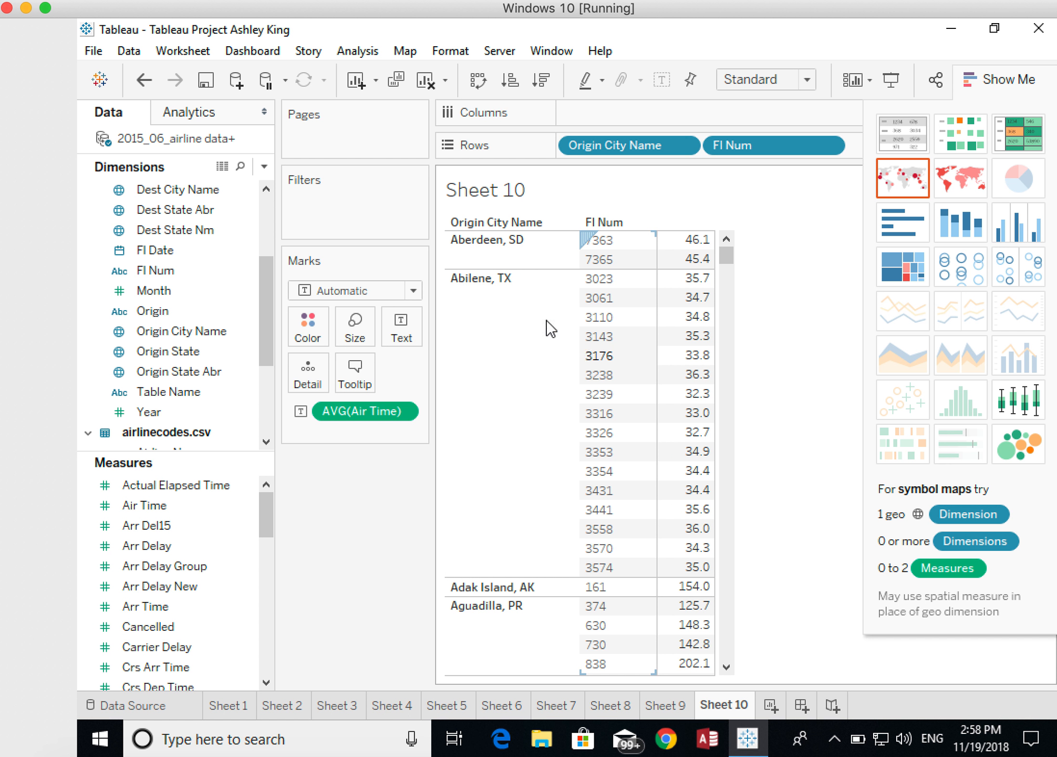
click(497, 255)
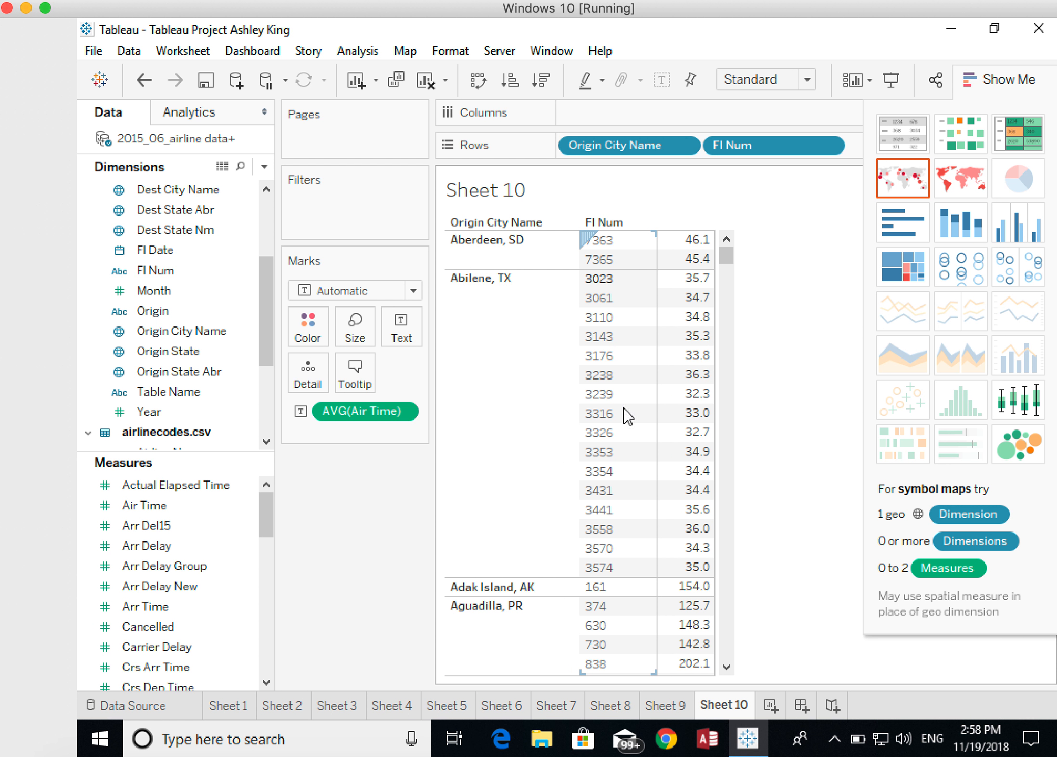
mouse_move(694, 423)
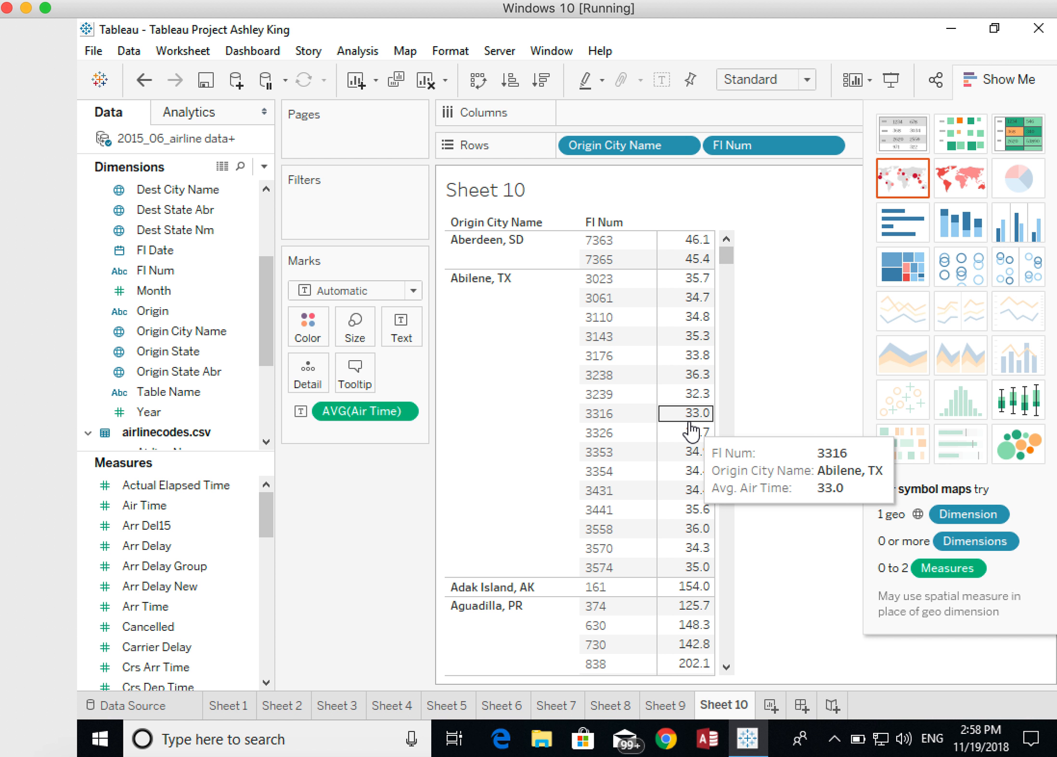